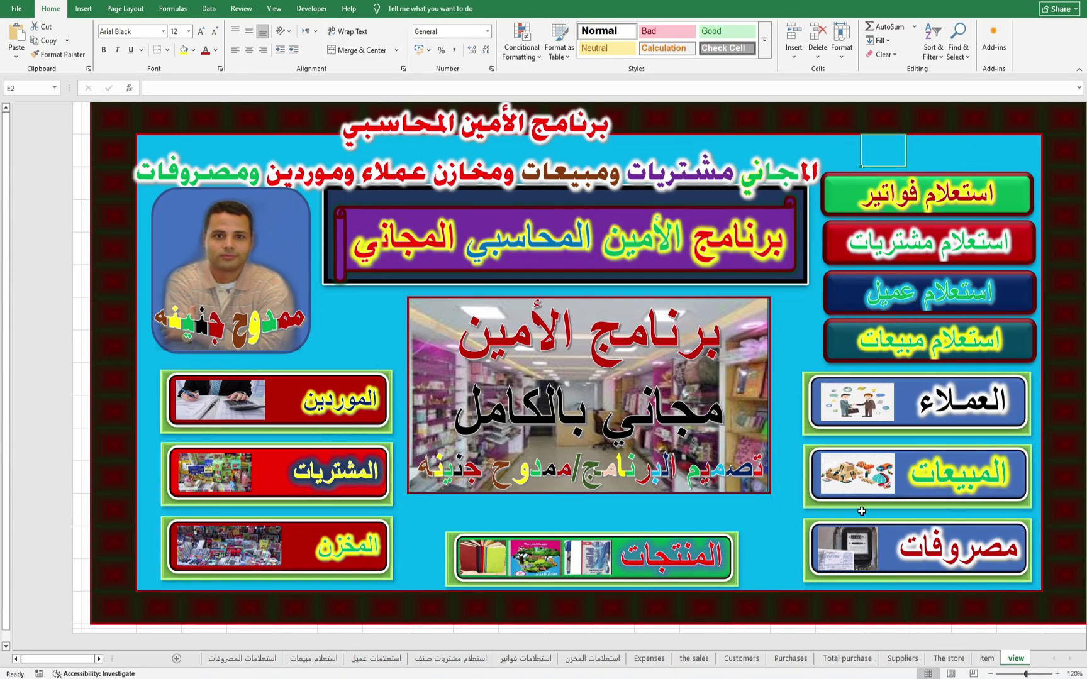
Step: Look over the invoice inquiry and customers data sheets, going back through the main dashboard
click(953, 200)
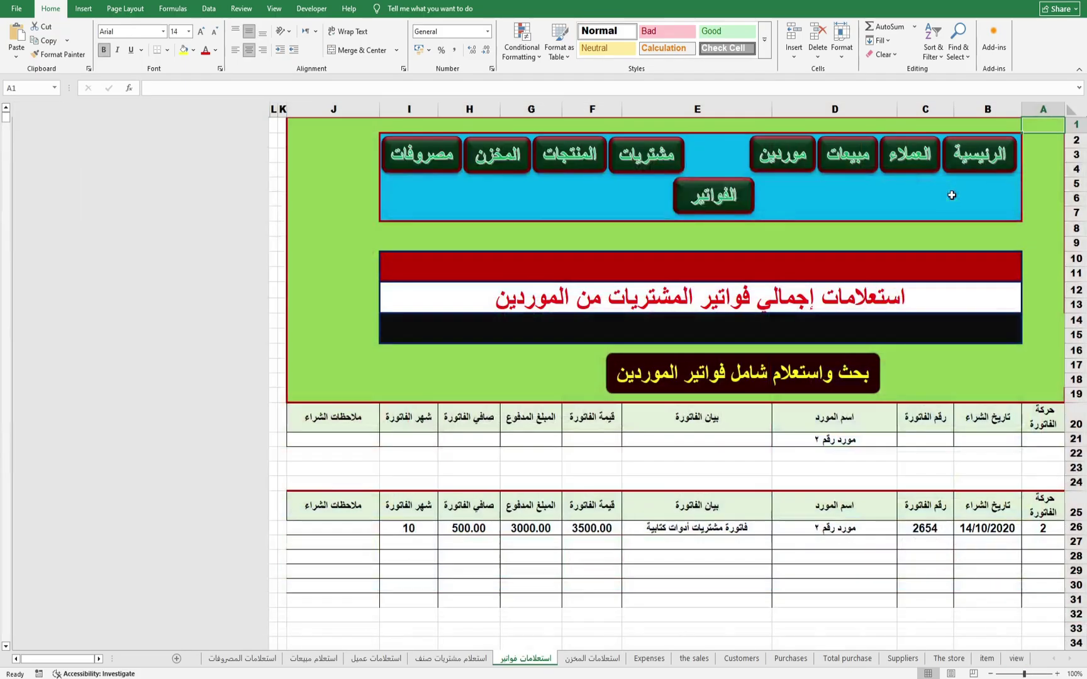
click(914, 161)
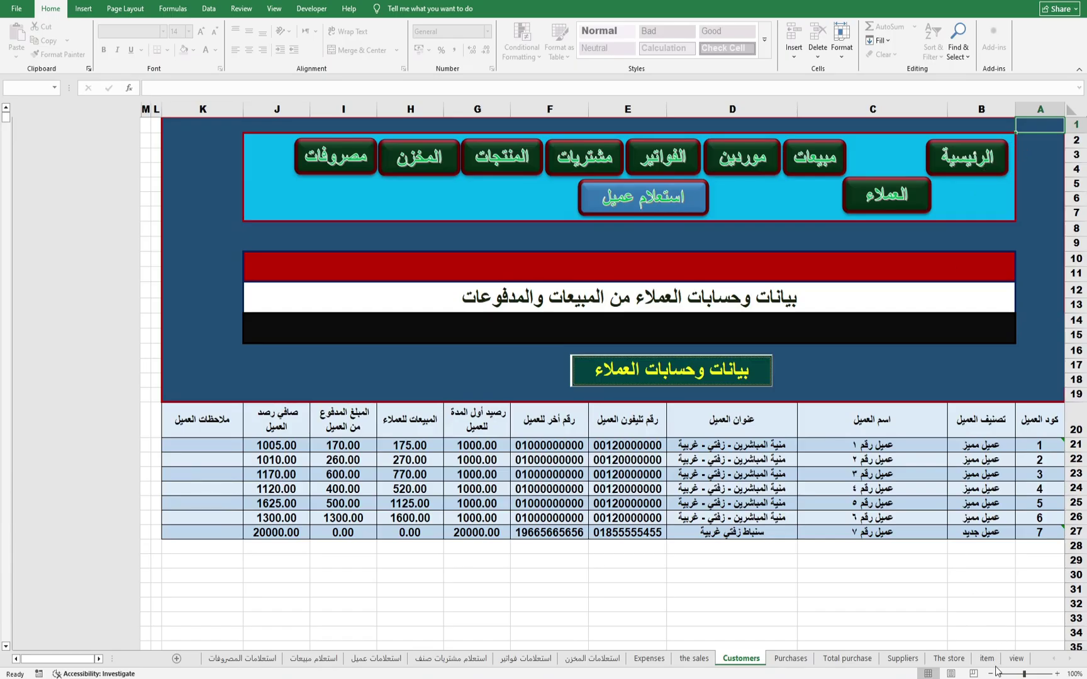
click(1016, 658)
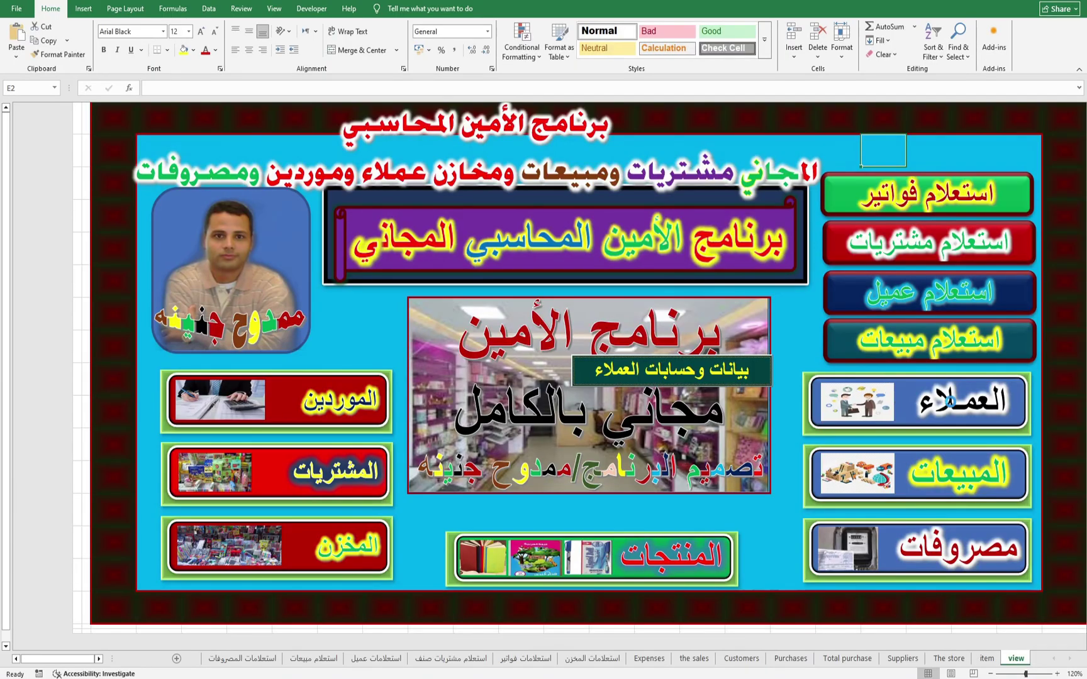
click(951, 400)
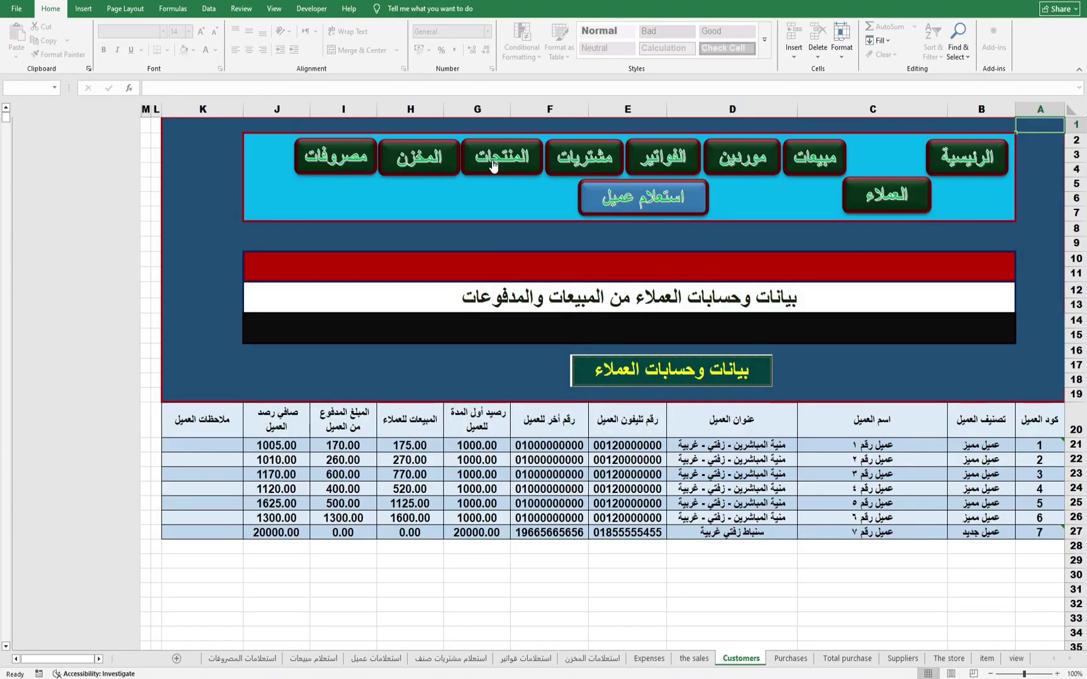
Step: Visit the warehouse stock, item products and suppliers sheets, finishing on the customer sales sheet
click(953, 659)
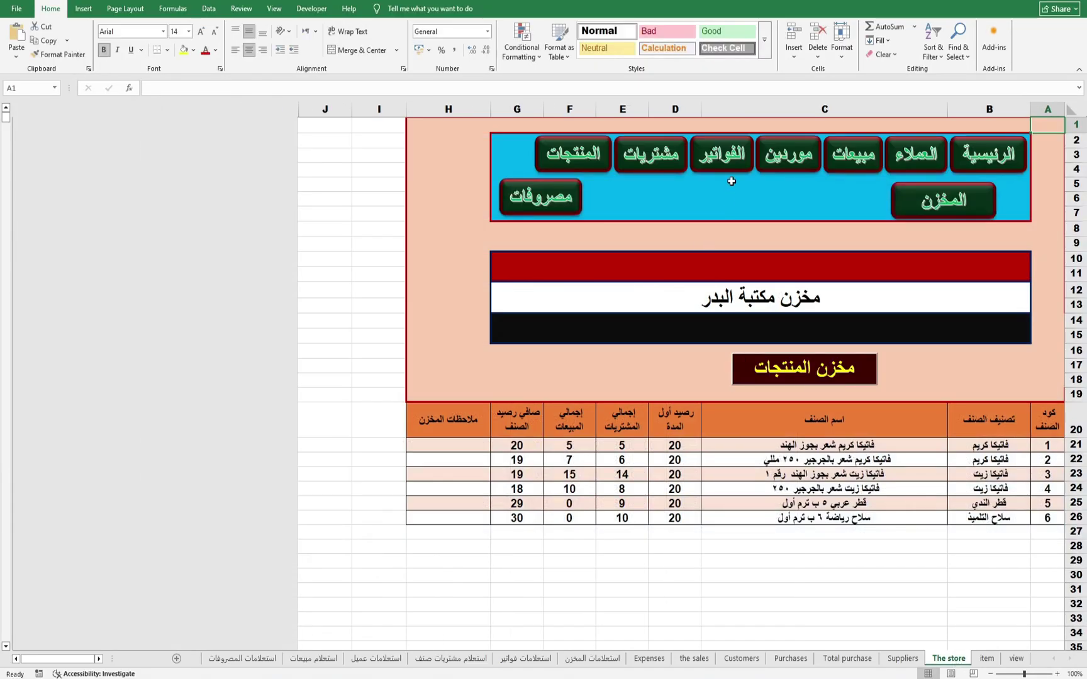
click(723, 155)
click(582, 161)
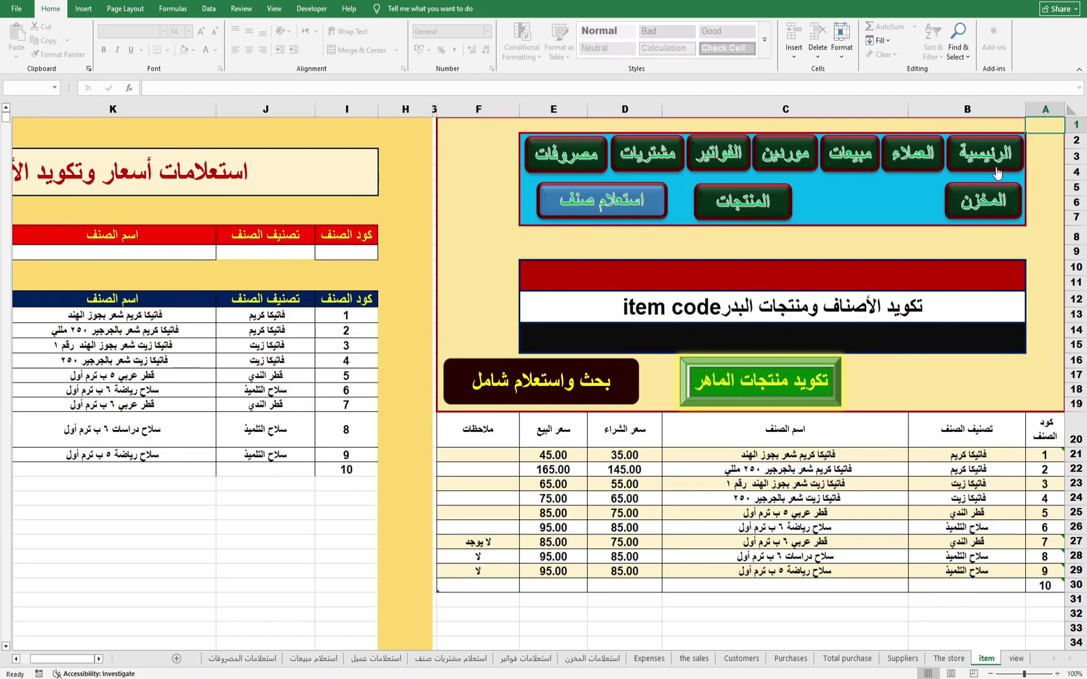
click(902, 659)
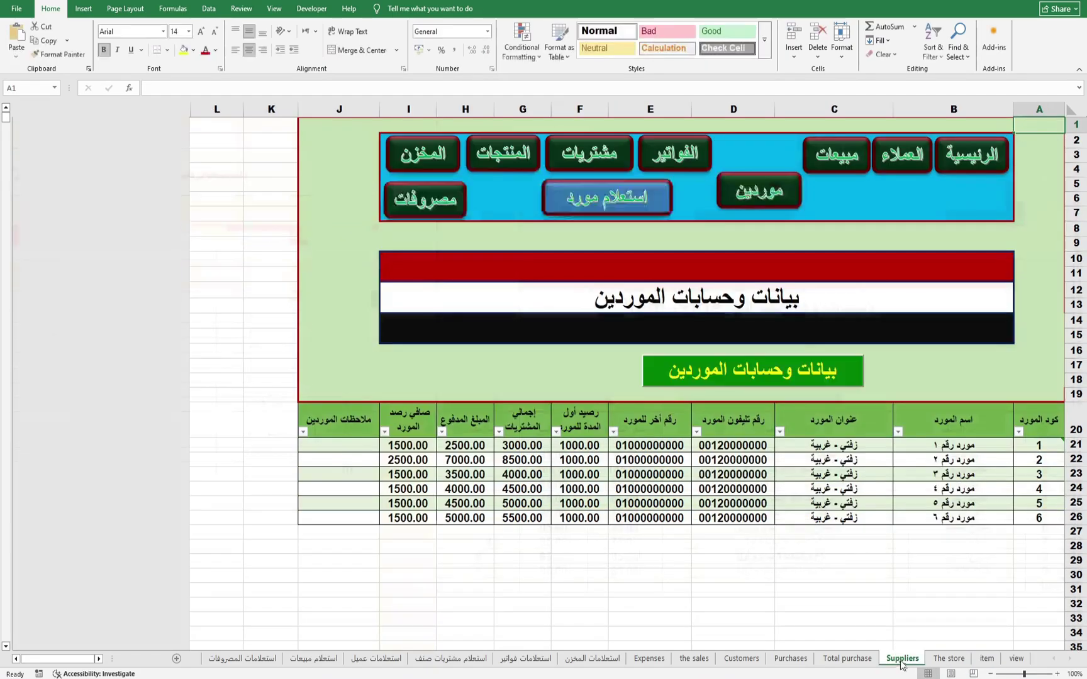
click(840, 157)
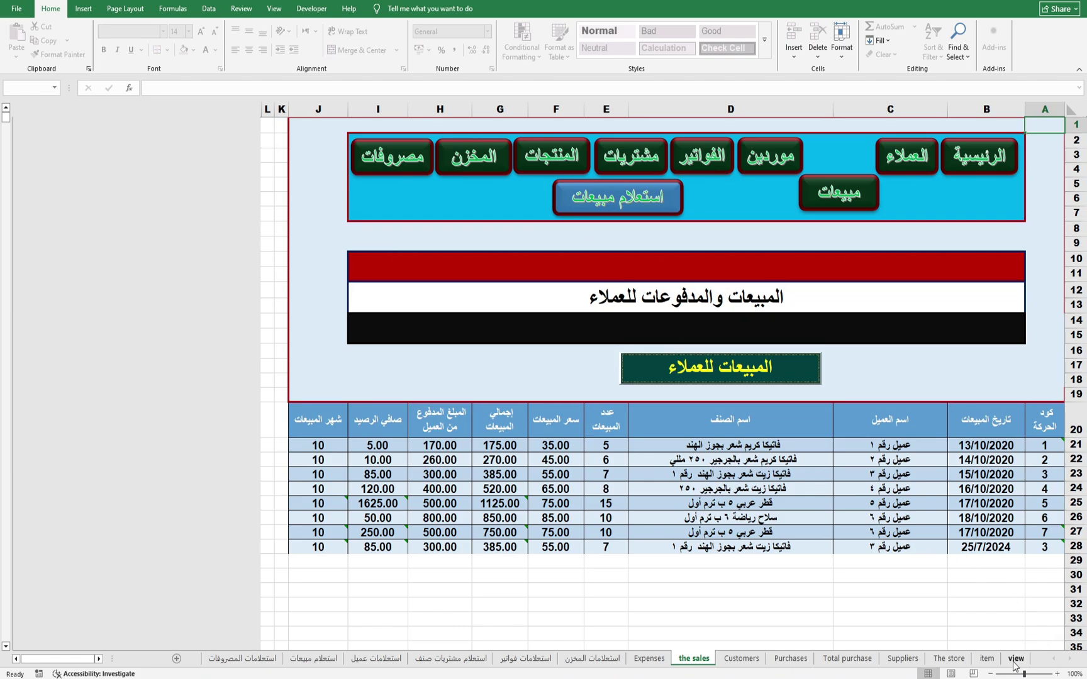
click(764, 370)
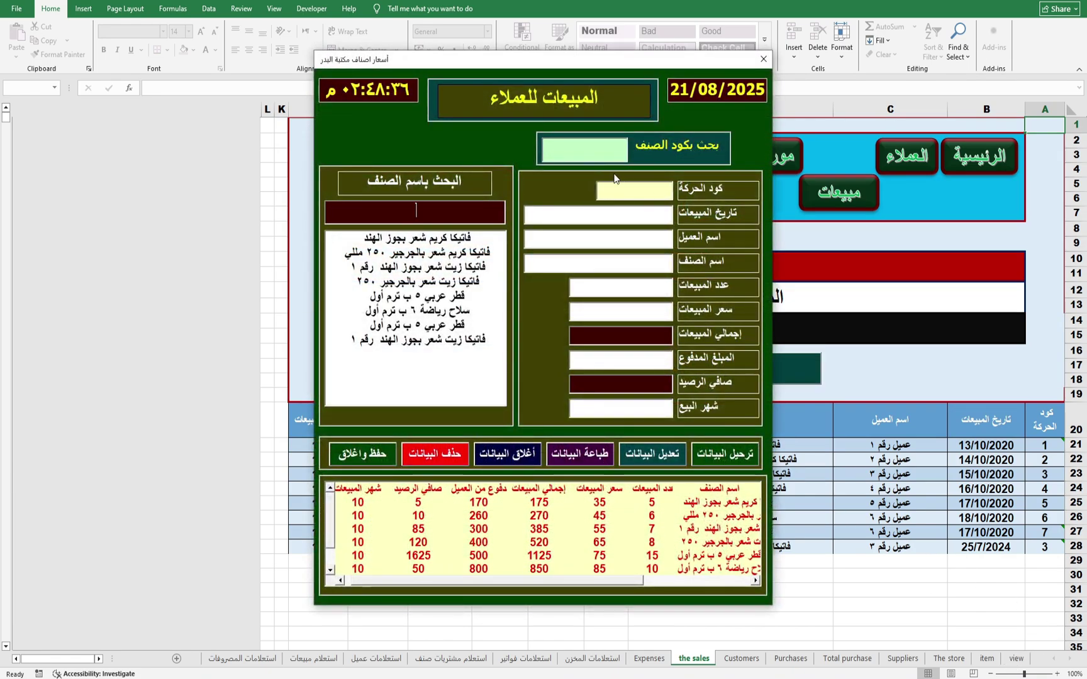
click(432, 299)
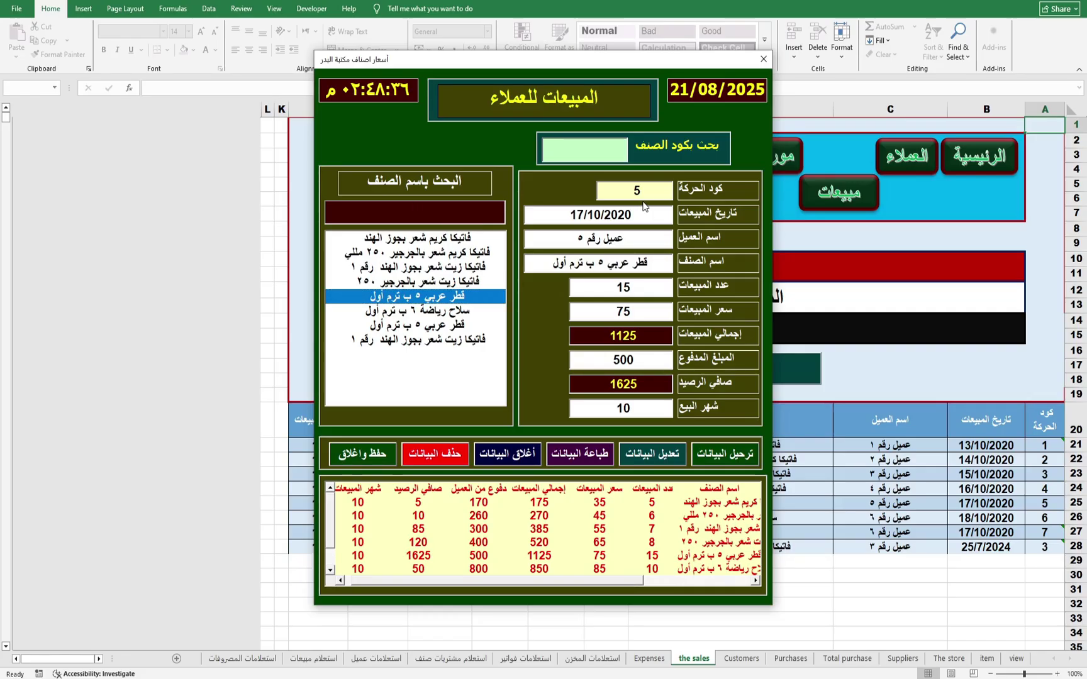
click(431, 214)
text(كريم)
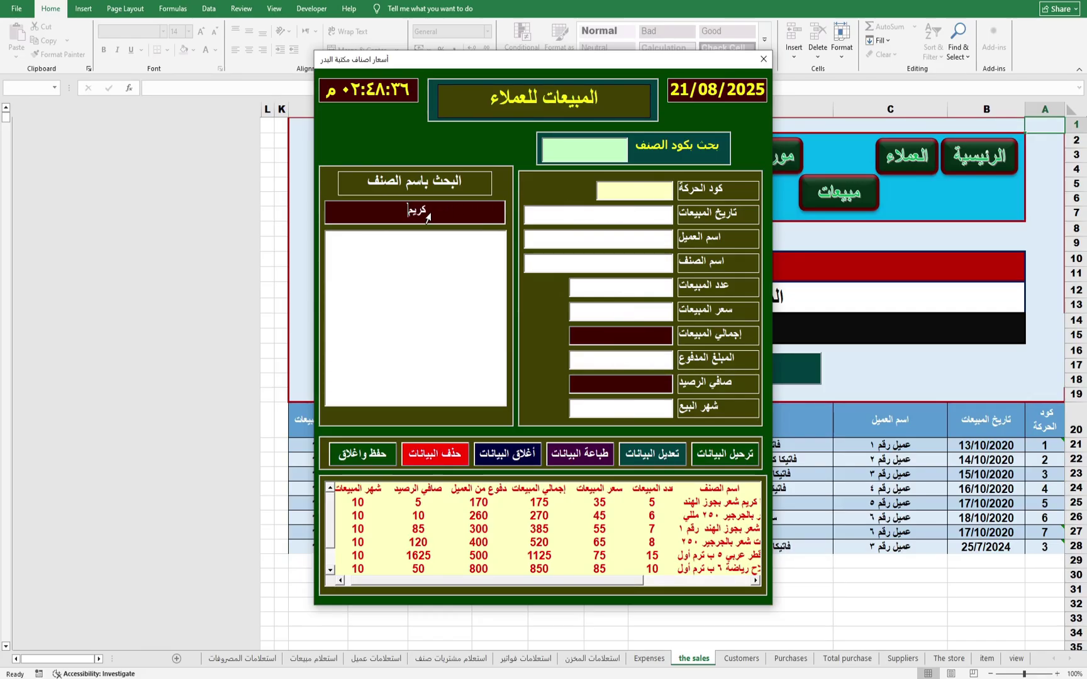
key(BackSpace)
key(BackSpace)
key(BackSpace)
key(BackSpace)
Step: Close the sales form and open the item prices form from the item coding sheet
click(764, 59)
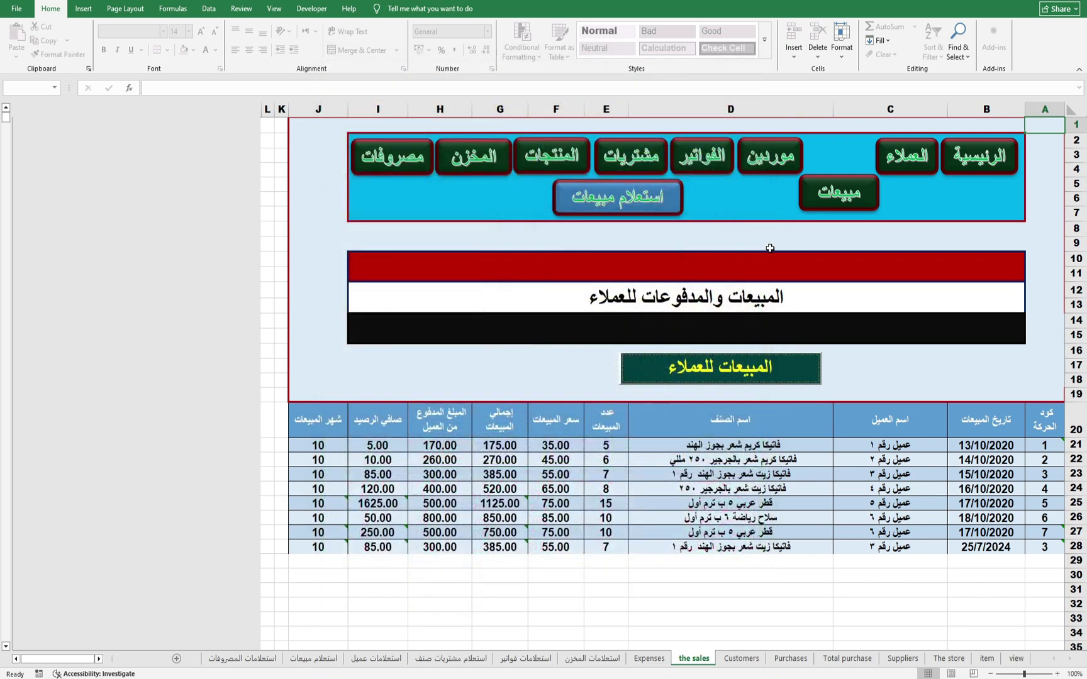
click(986, 658)
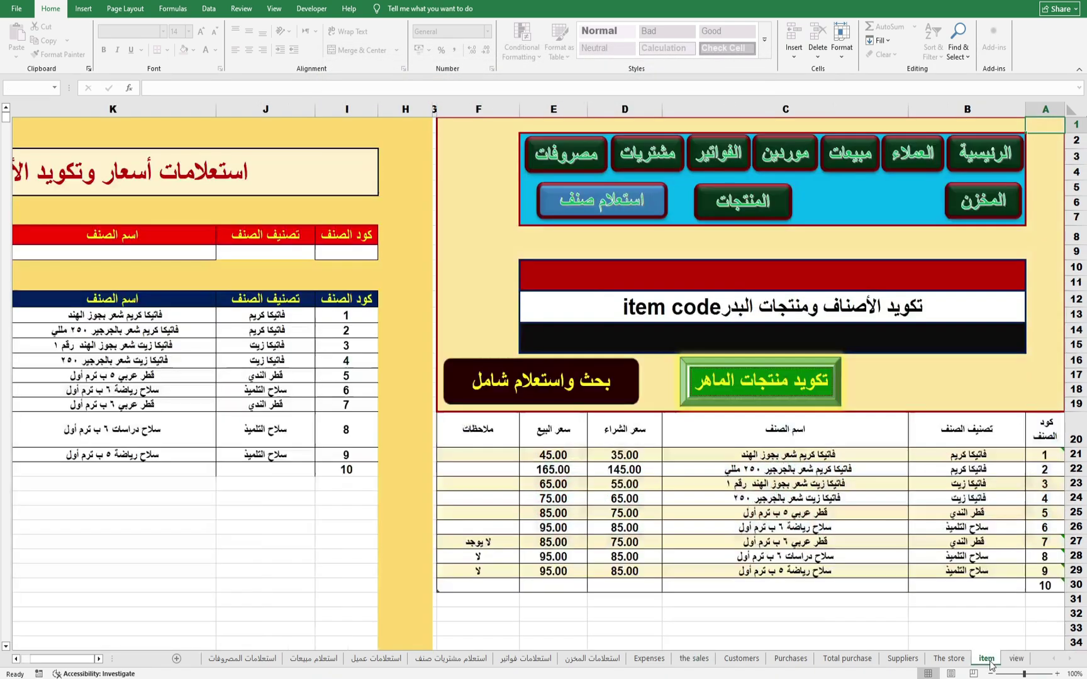
click(820, 401)
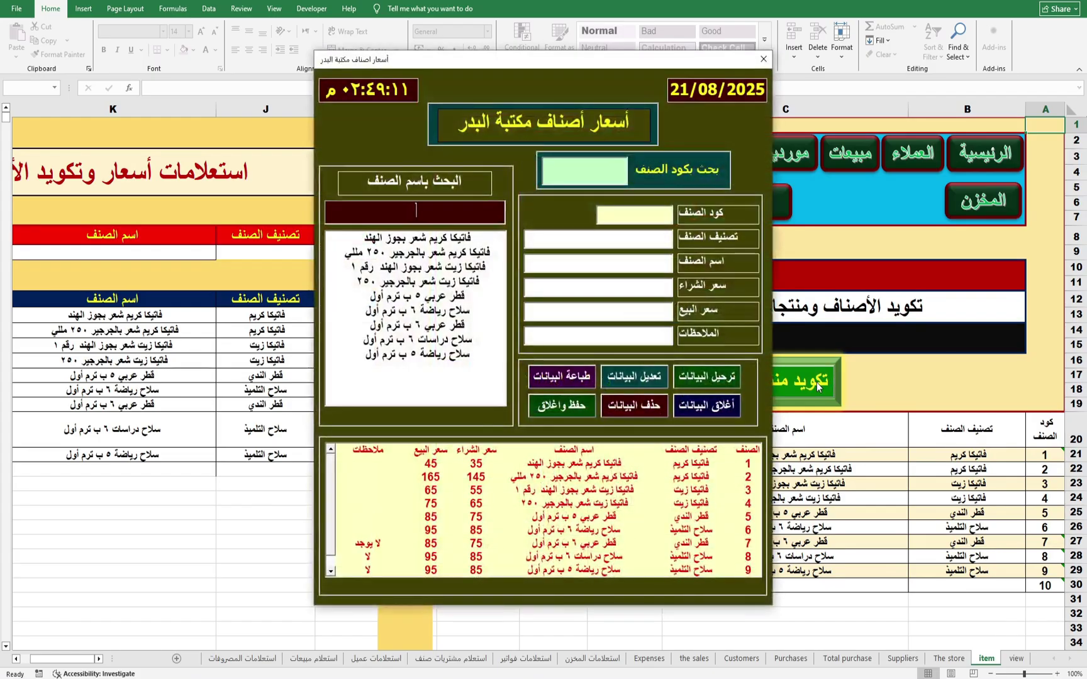
drag(622, 59, 709, 67)
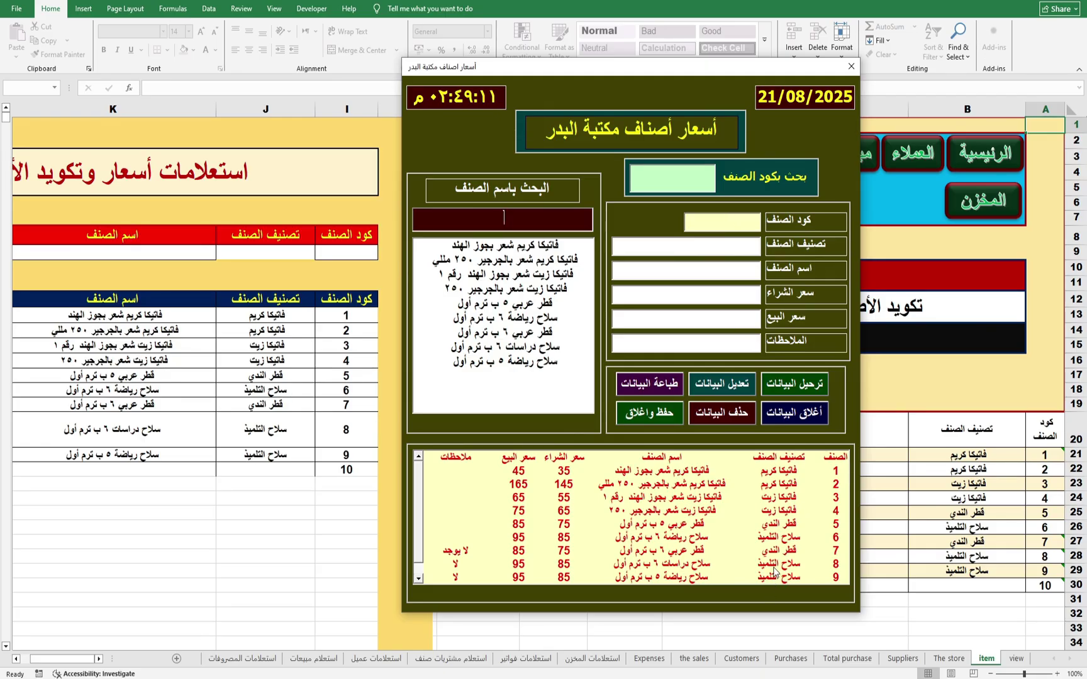
Step: Enter classification 'كريم شعر' and item name 'كريم شعر بالمرز جديد'
click(727, 254)
text(ك)
text(ريم ش)
text(عر)
click(758, 267)
text(كريم)
text( شعر)
text( بالمرز)
text( جديد)
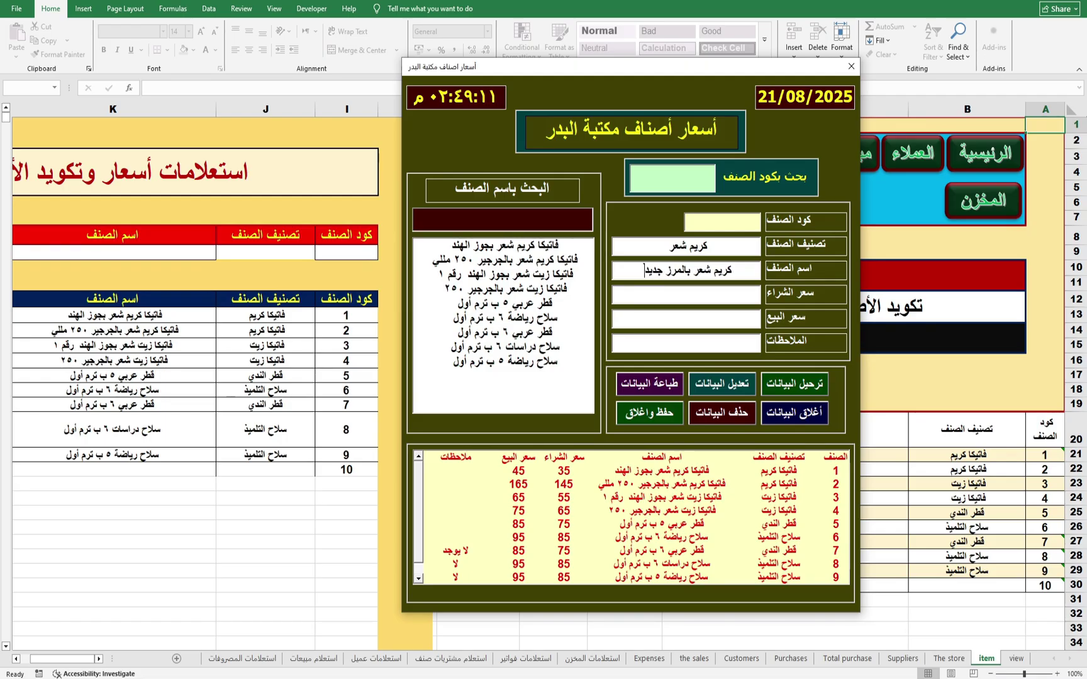
Step: Enter purchase price 120, sale price 145 and the note 'كريم جديد'
click(718, 297)
text(120)
click(721, 325)
text(145)
click(727, 345)
text(كريم جدي)
text(د)
Step: Post the hair-cream item to the item sheet, acknowledging the reminder and success message
click(796, 385)
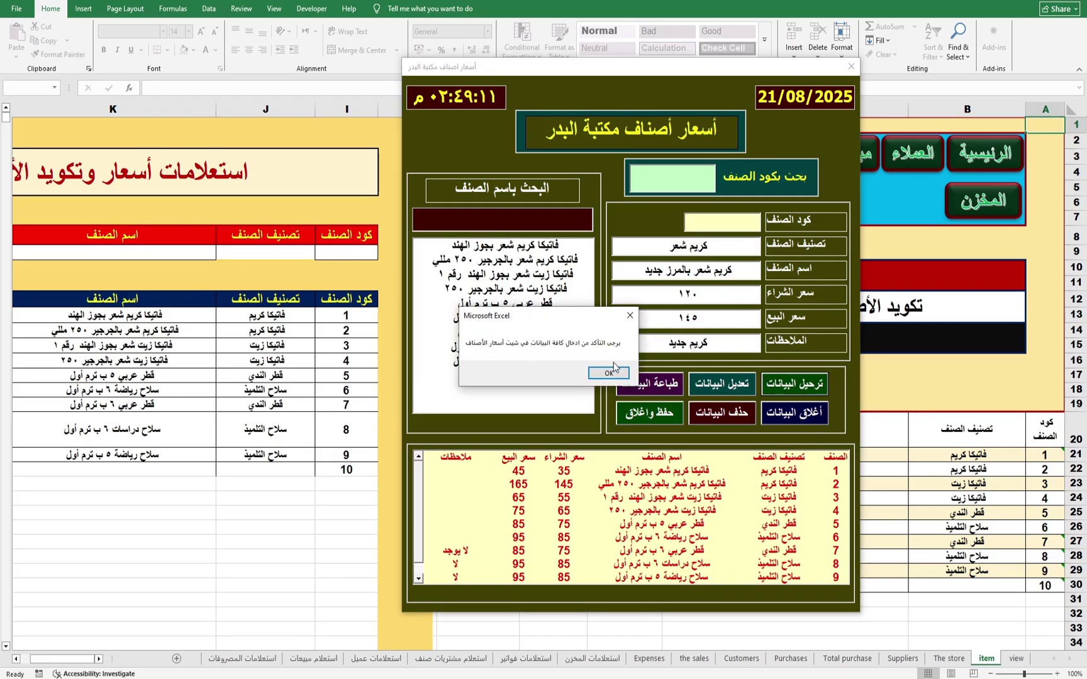
click(610, 372)
text(١٠)
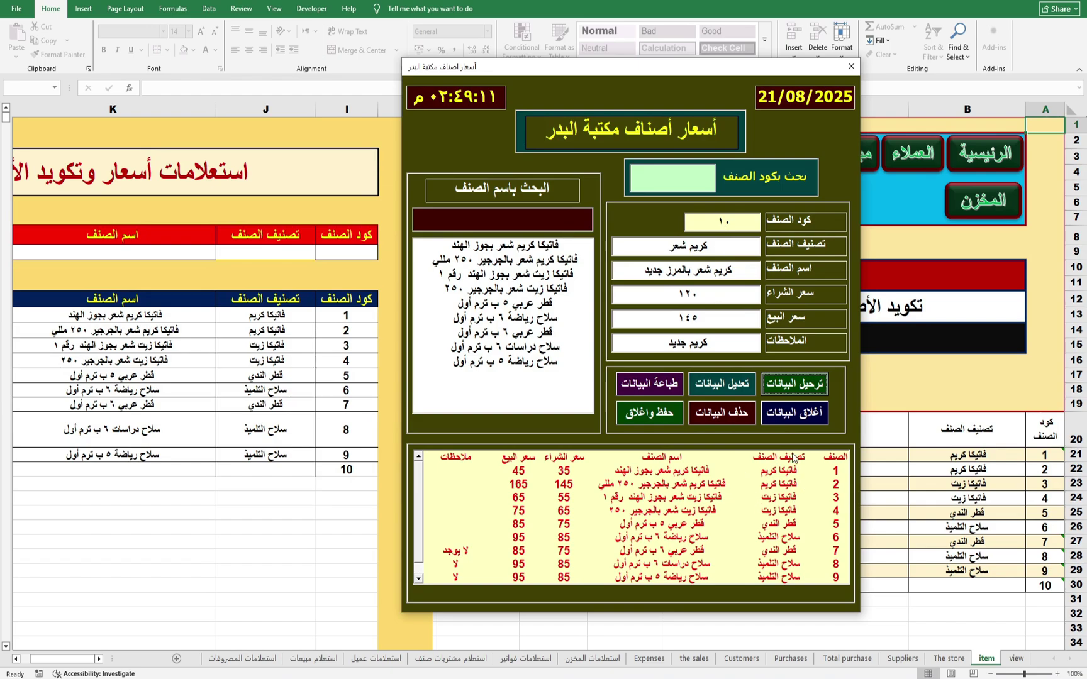
click(803, 391)
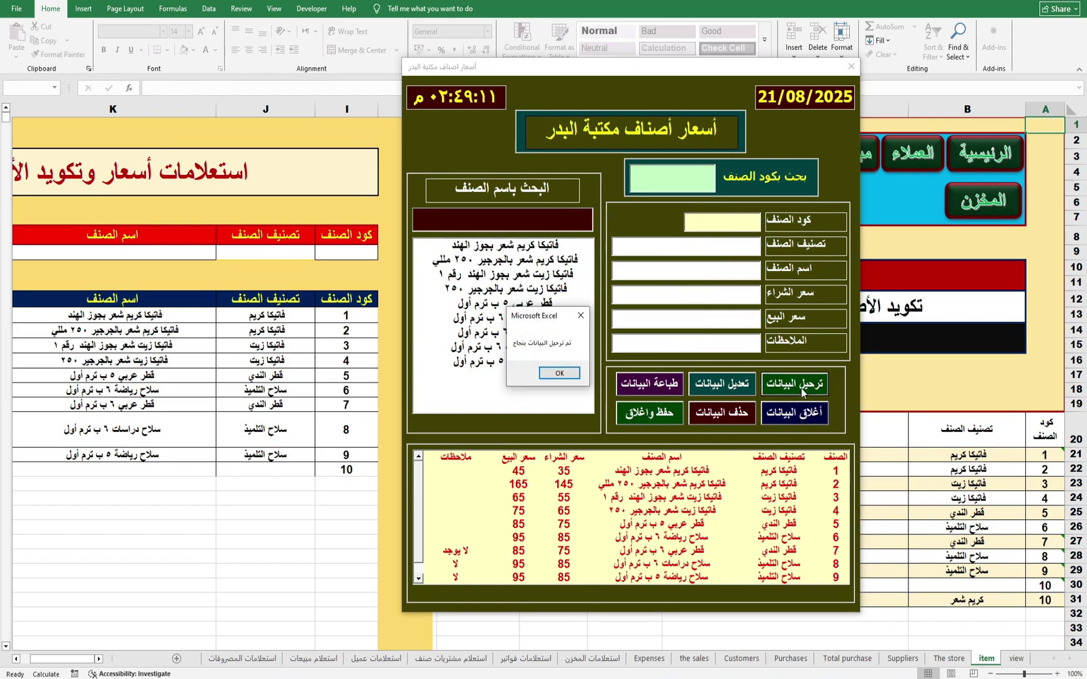
click(575, 376)
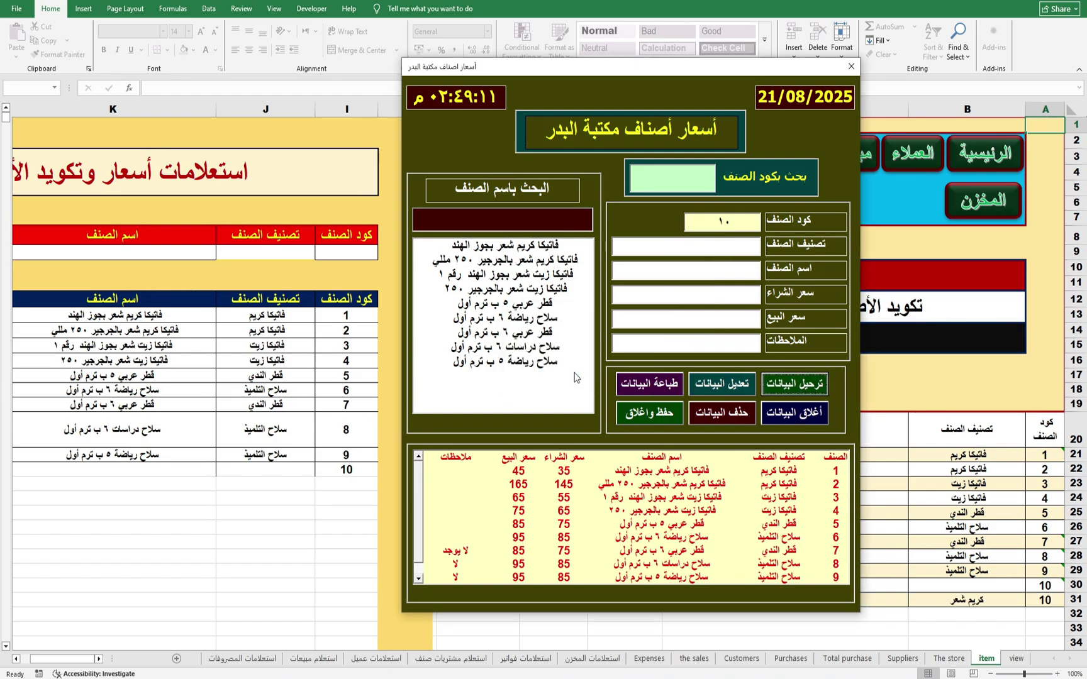
Step: Check the new item 10 at the end of the item list and close the prices form
click(795, 551)
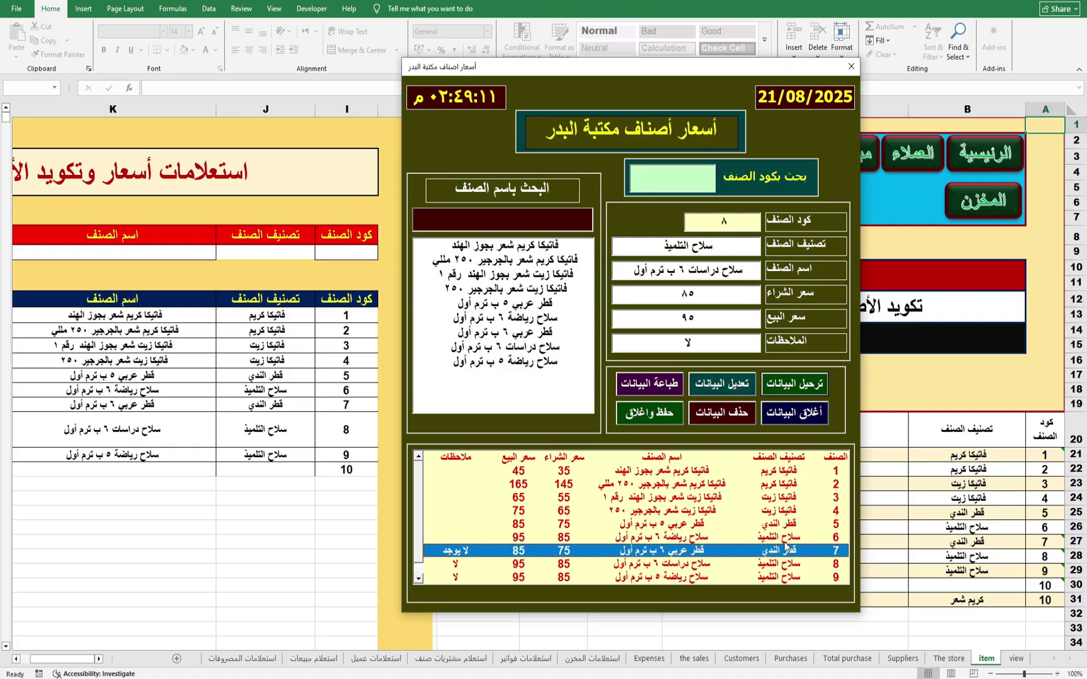
click(790, 577)
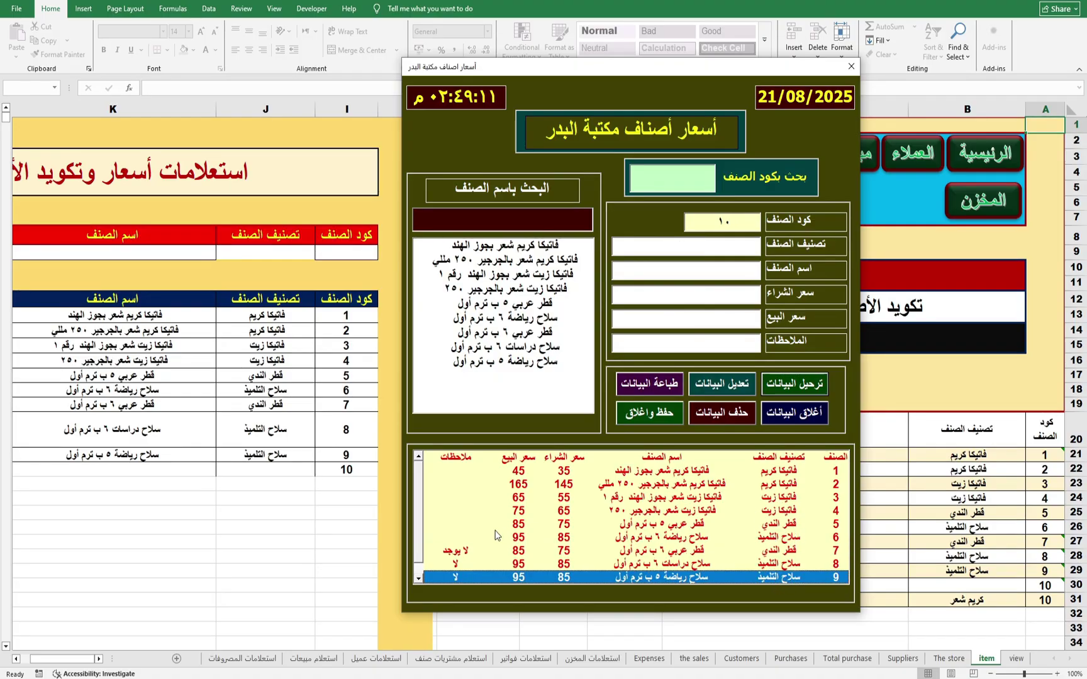
click(418, 579)
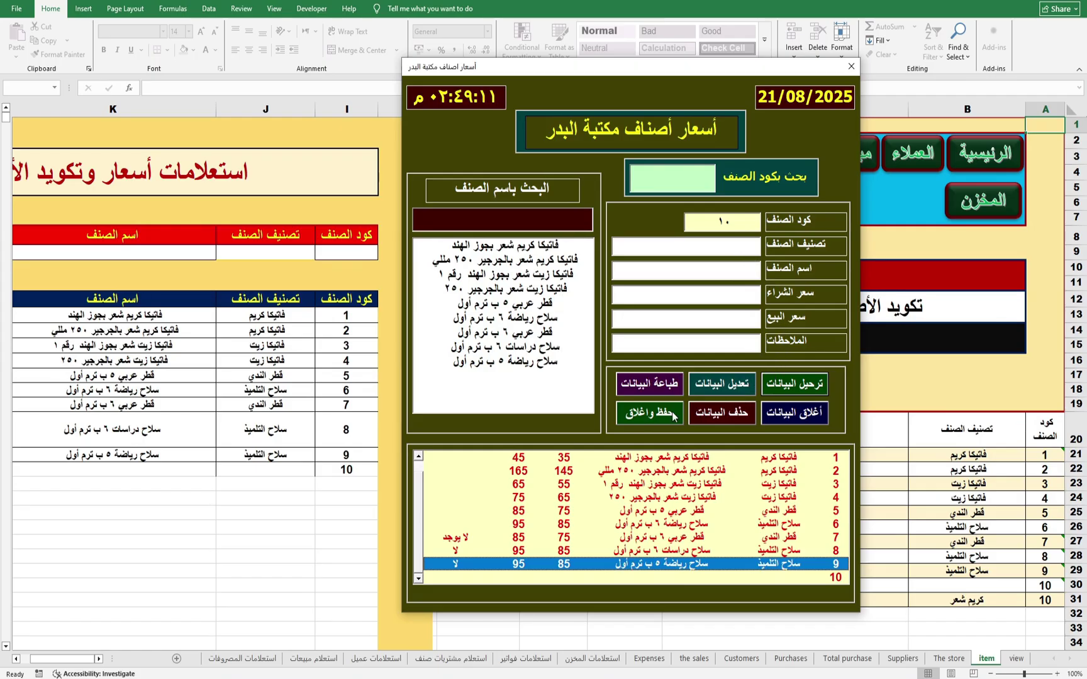
click(851, 66)
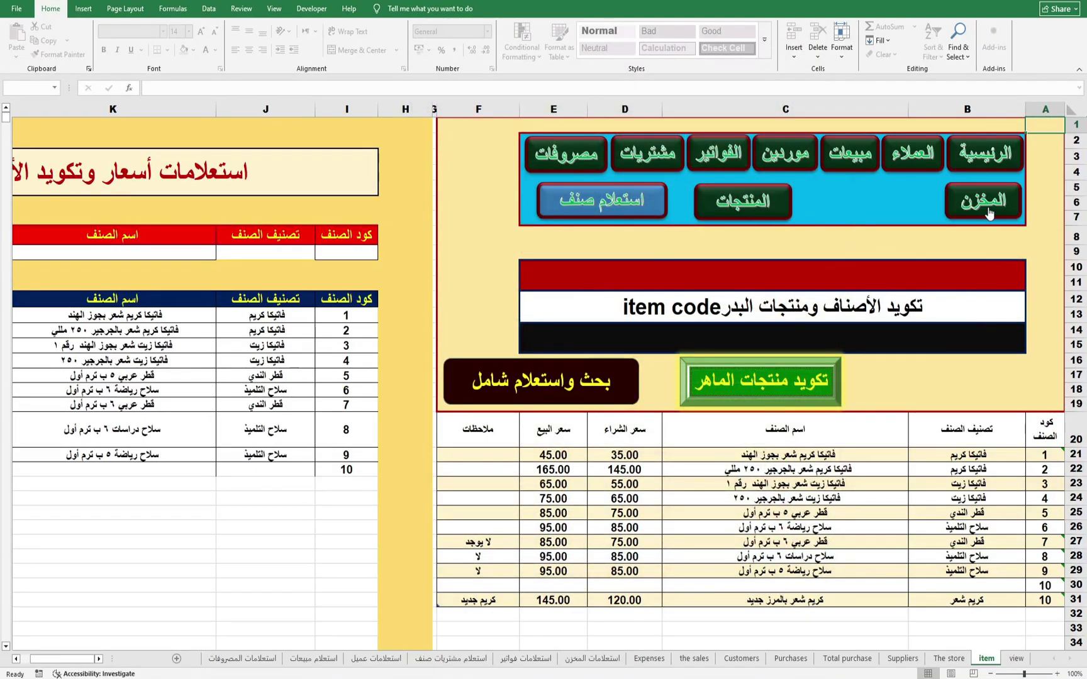
Step: Flip through the sheet tabs to the warehouse inquiry sheet and run the full warehouse search
click(916, 661)
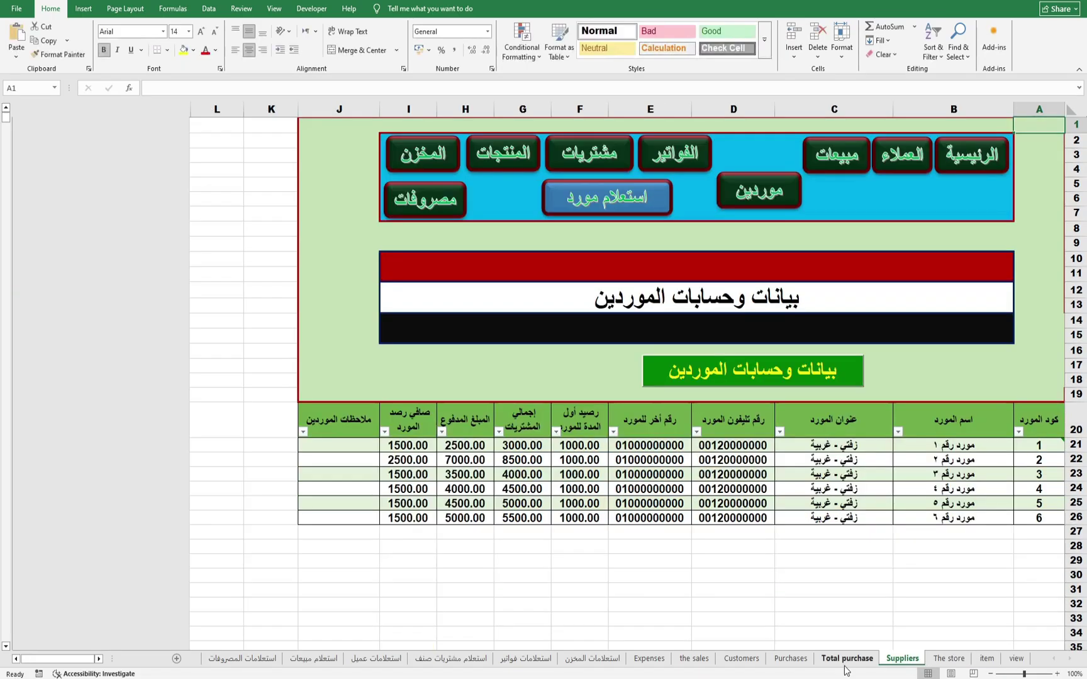
click(847, 661)
click(786, 661)
click(740, 659)
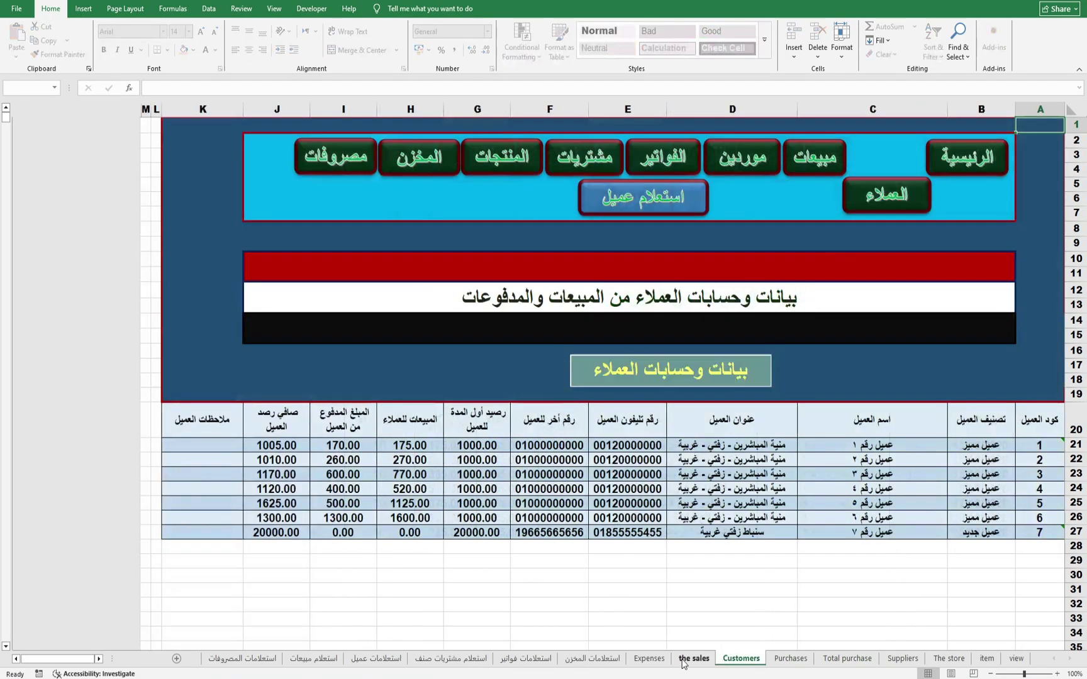
click(694, 659)
click(648, 659)
click(591, 659)
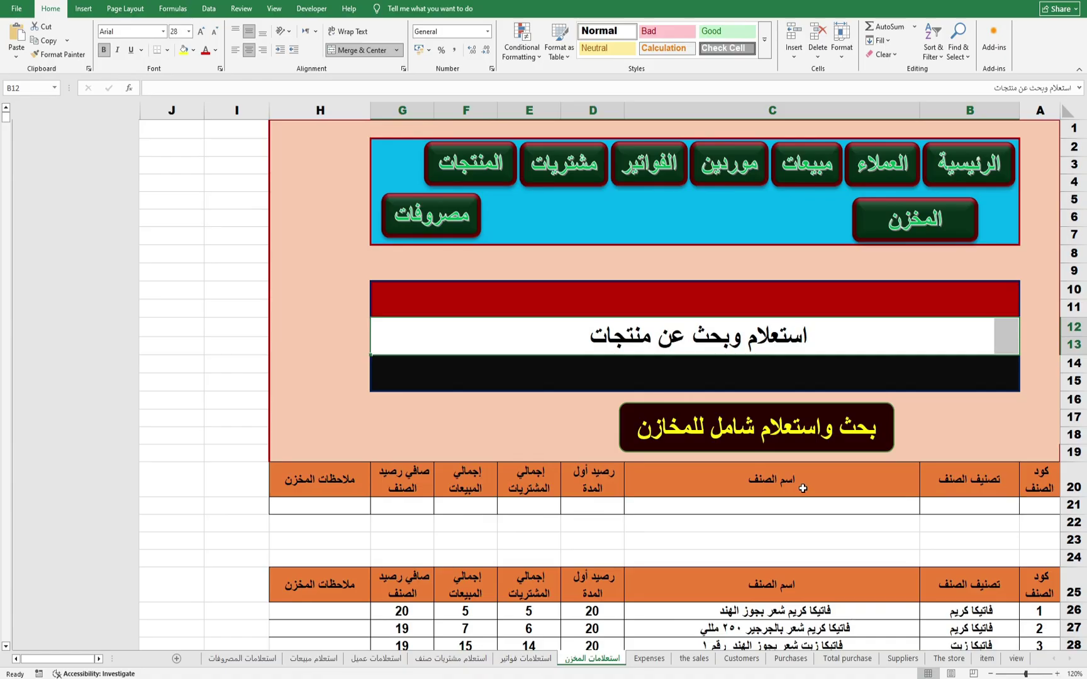
click(774, 424)
Step: Check the purchase invoices, purchases and item price sheets, then return to the main view dashboard
click(532, 662)
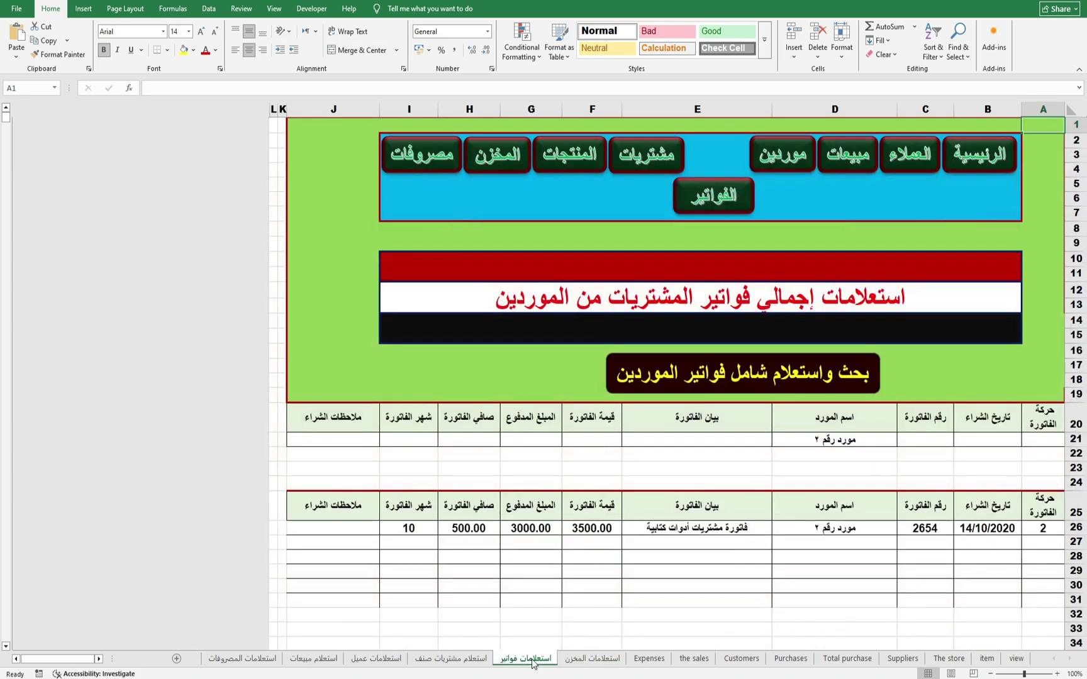
click(652, 167)
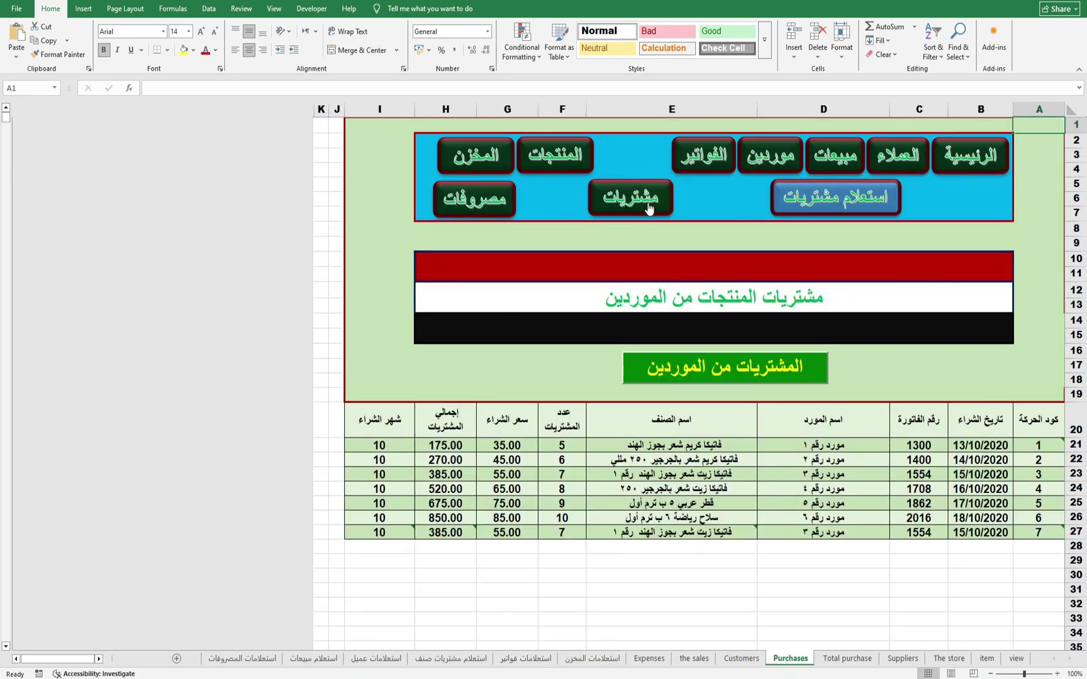
click(526, 161)
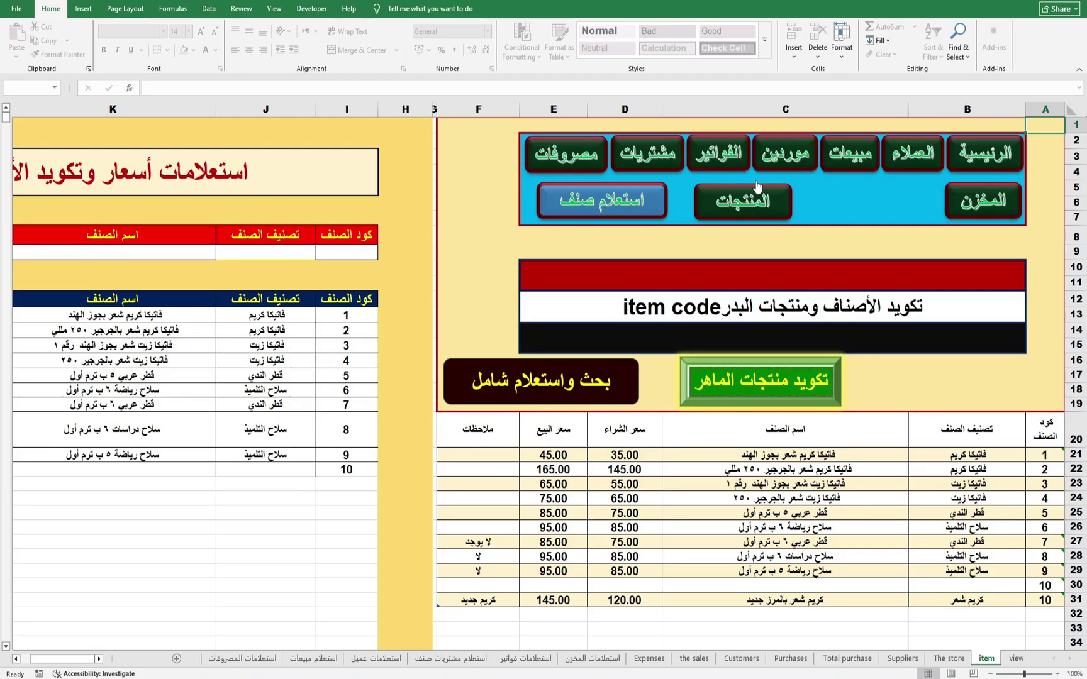
click(641, 208)
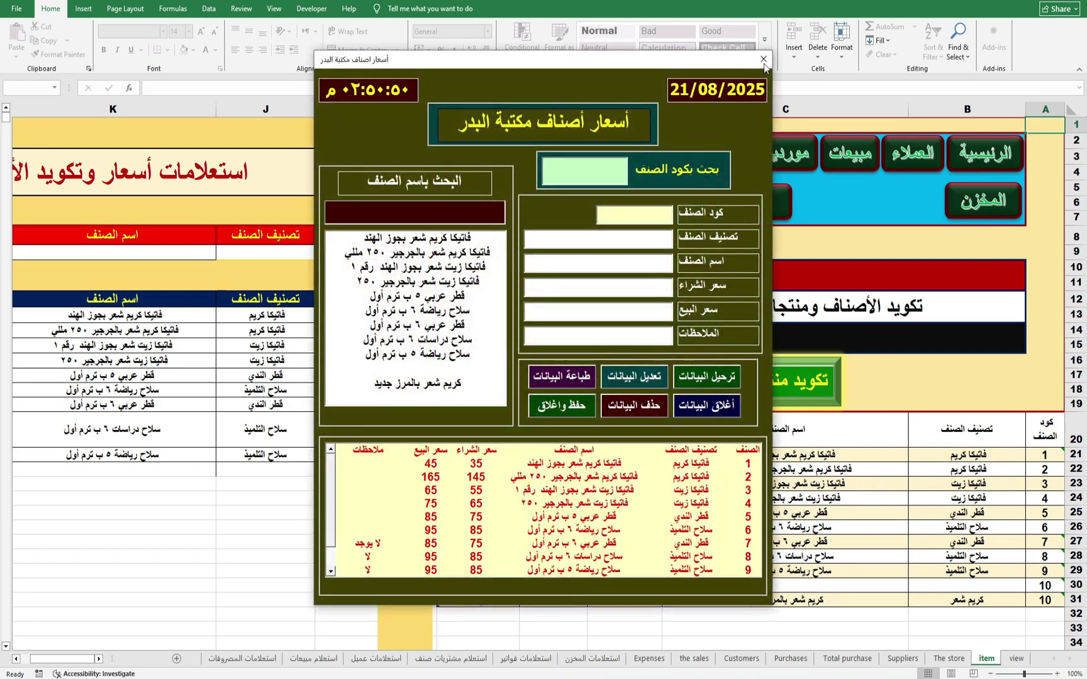
click(763, 58)
click(1017, 659)
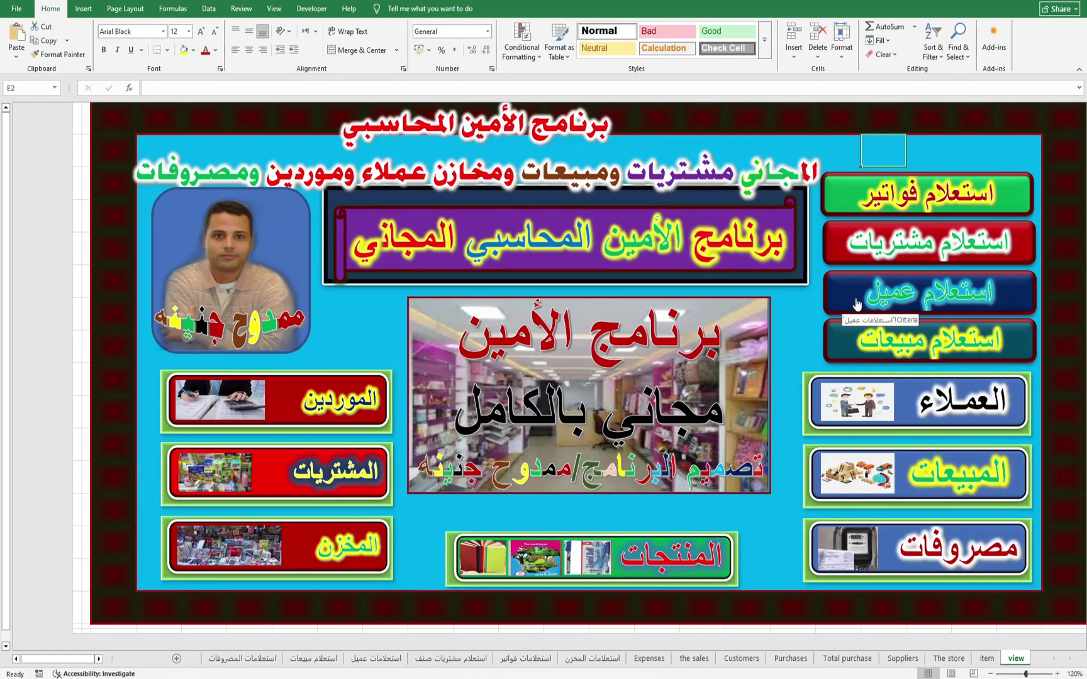
Step: On the Customers sheet, open the customer form and enter code 8 with the customer's classification and name
click(960, 412)
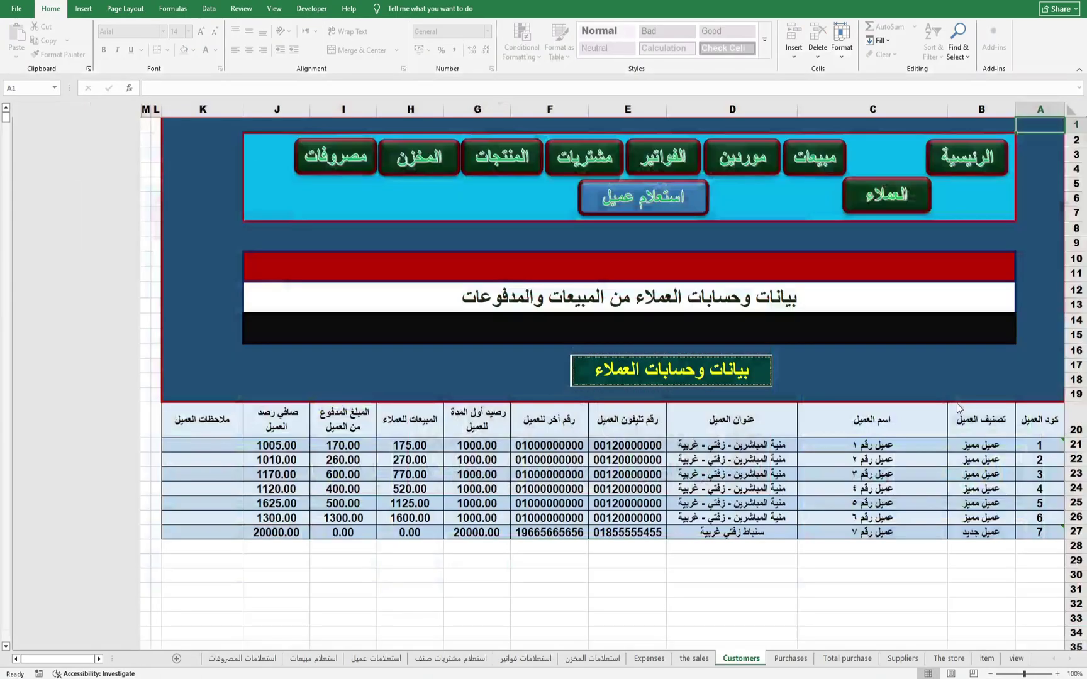
click(722, 378)
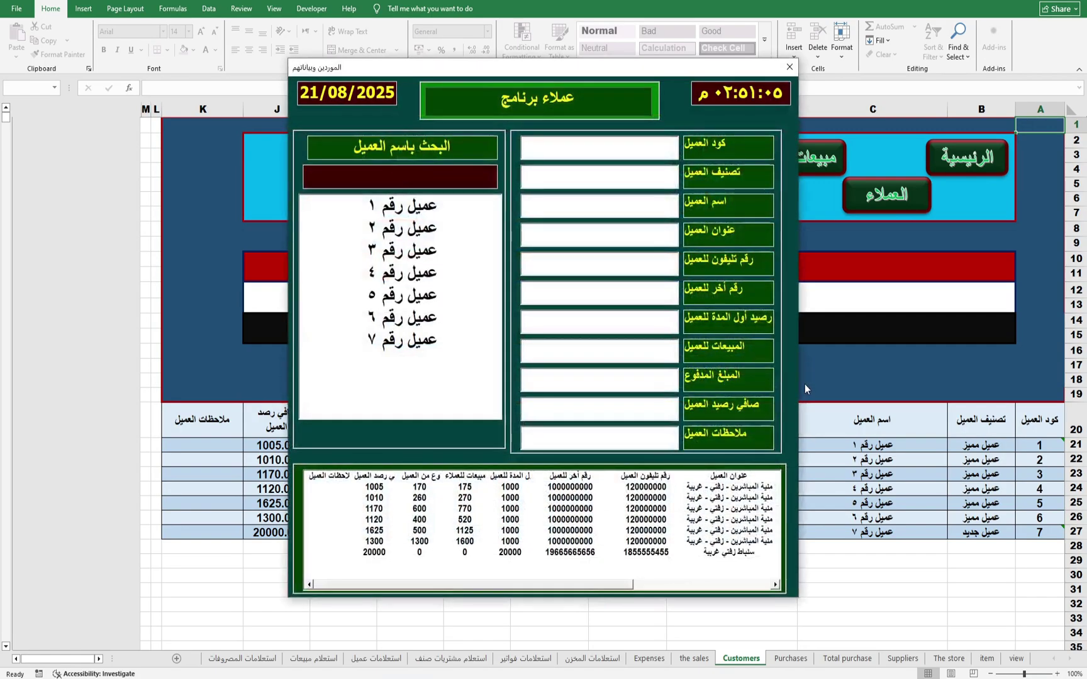
click(629, 153)
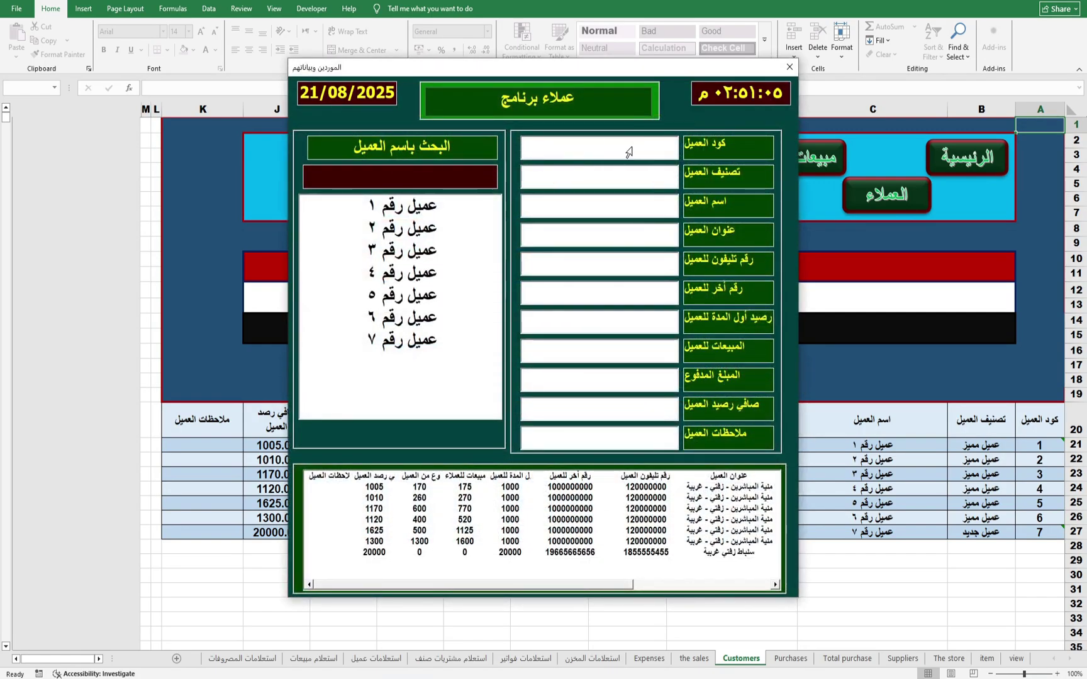
text(8)
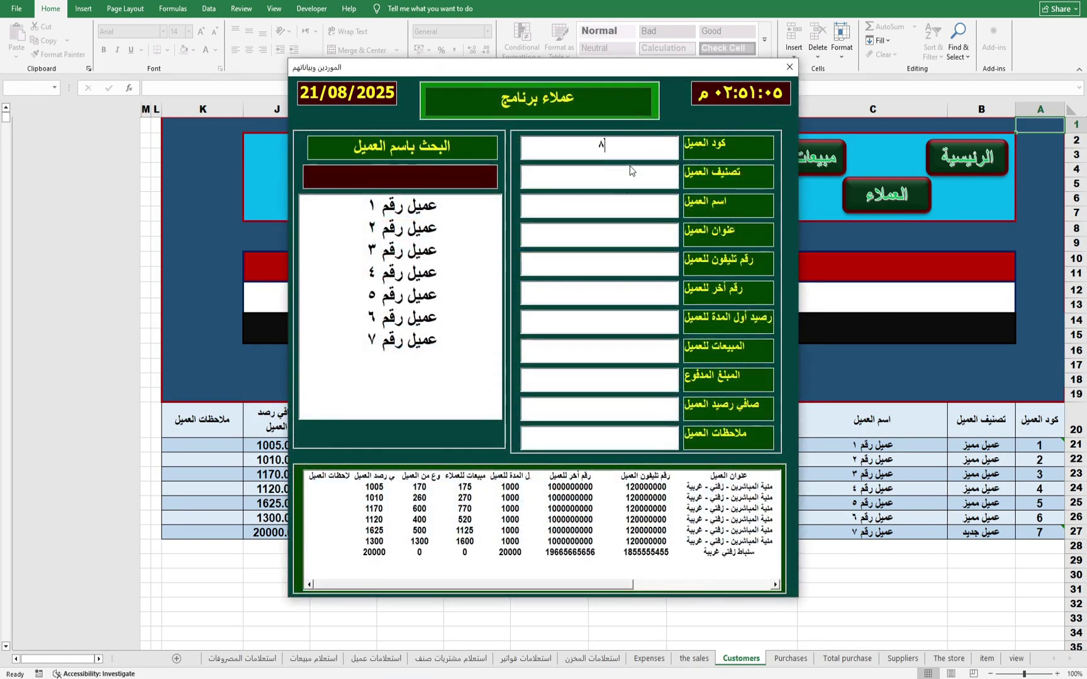
click(625, 175)
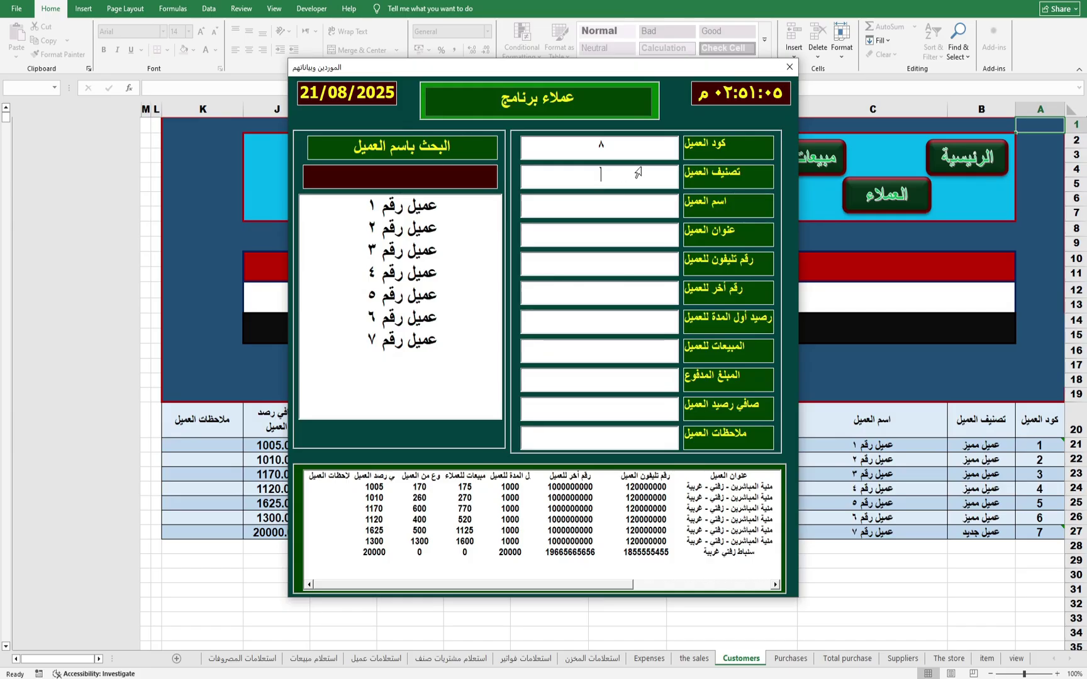
text(كتب)
text( خارجية)
text(احمد محمد)
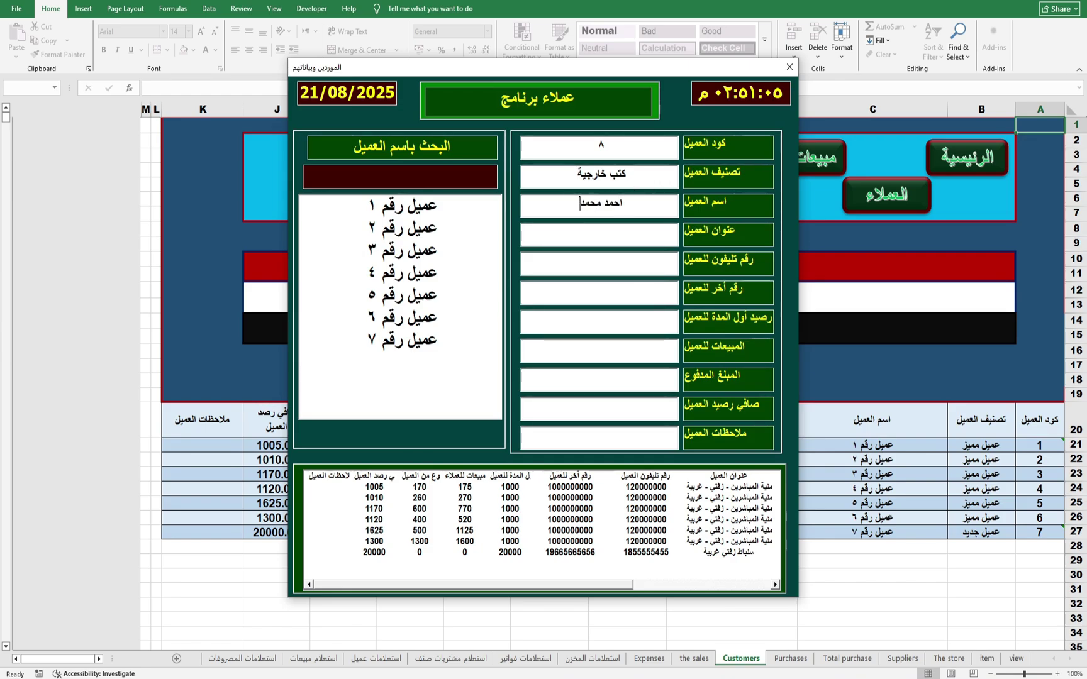
click(638, 239)
Step: Browse the form's customer list, loading customer 1 and the following customers' details
click(398, 208)
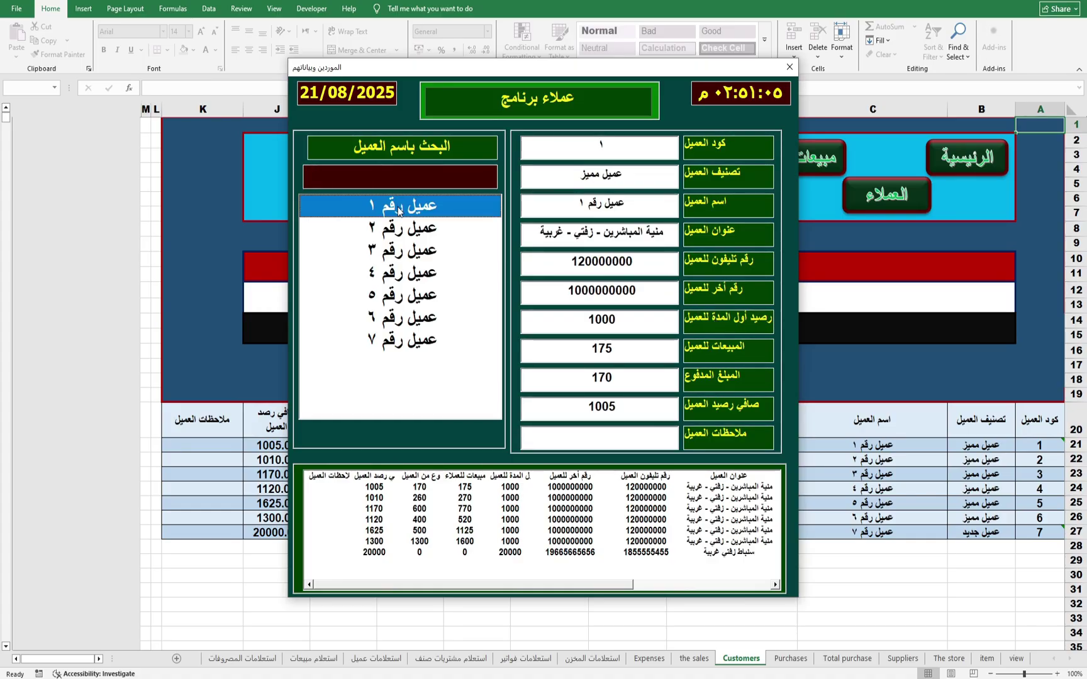
click(405, 233)
click(408, 251)
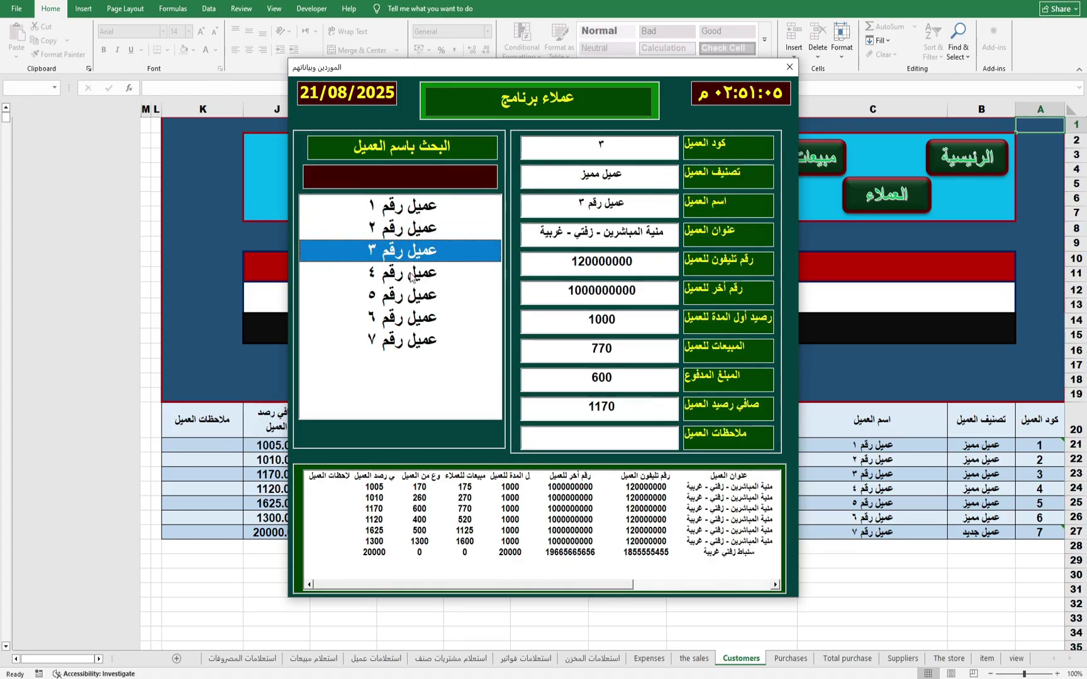
click(410, 271)
click(414, 295)
click(416, 318)
click(416, 340)
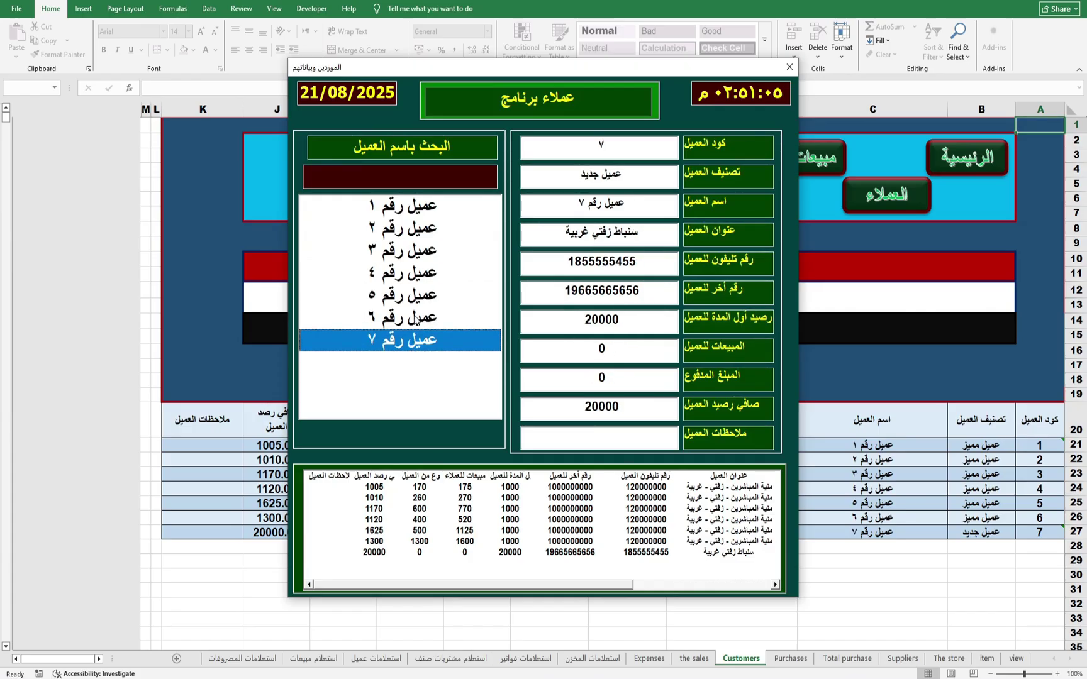
click(411, 297)
click(412, 251)
click(412, 211)
Step: Load several customer records from the grid, then end the macro at the run-time error
click(752, 498)
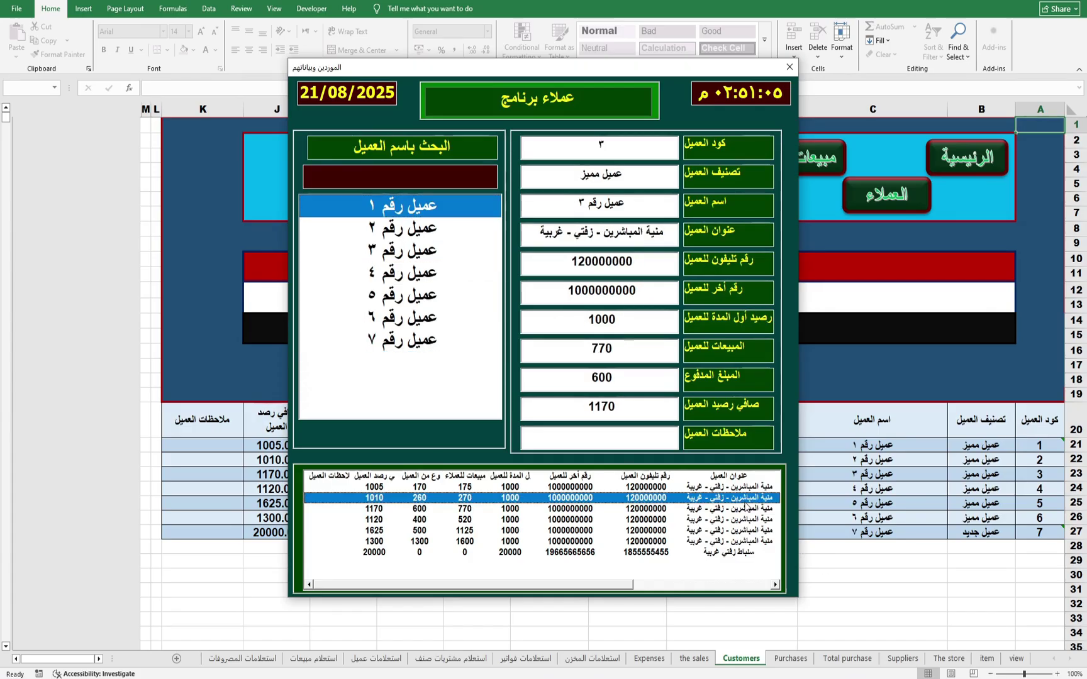
drag(620, 583, 795, 595)
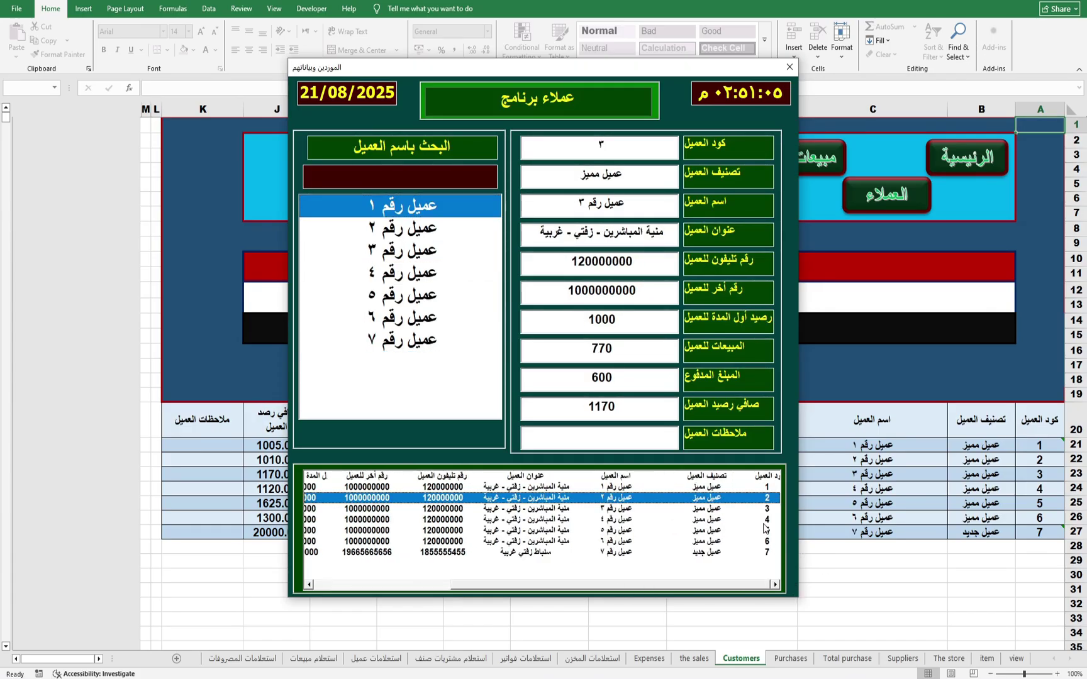
click(711, 520)
click(612, 508)
click(611, 497)
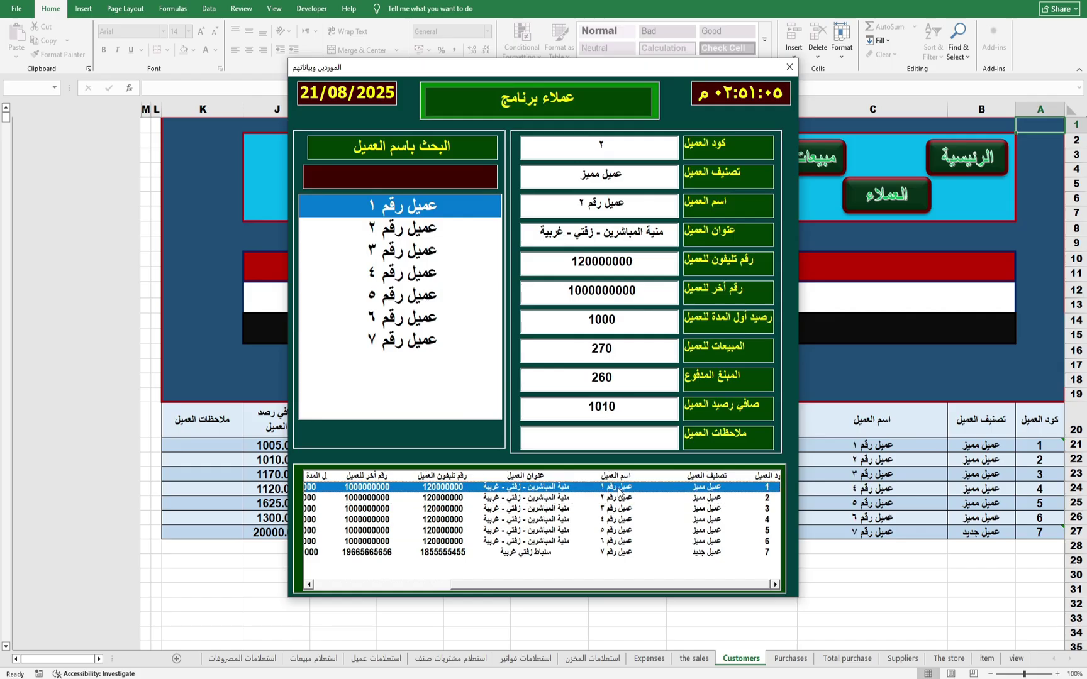
click(615, 521)
click(612, 532)
click(619, 551)
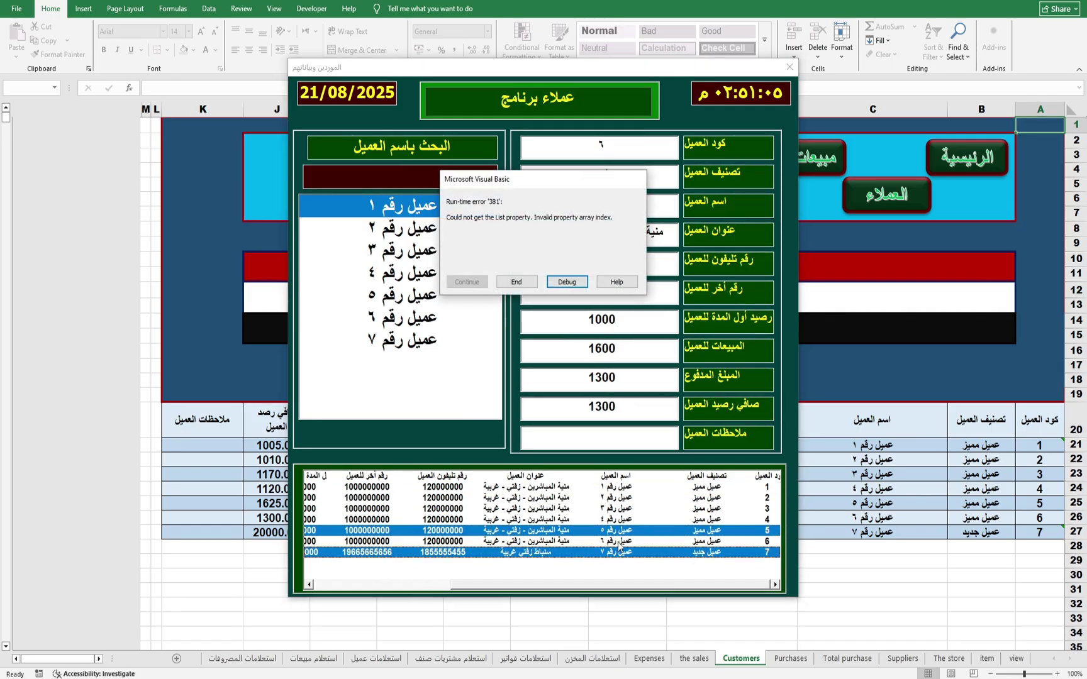
click(516, 282)
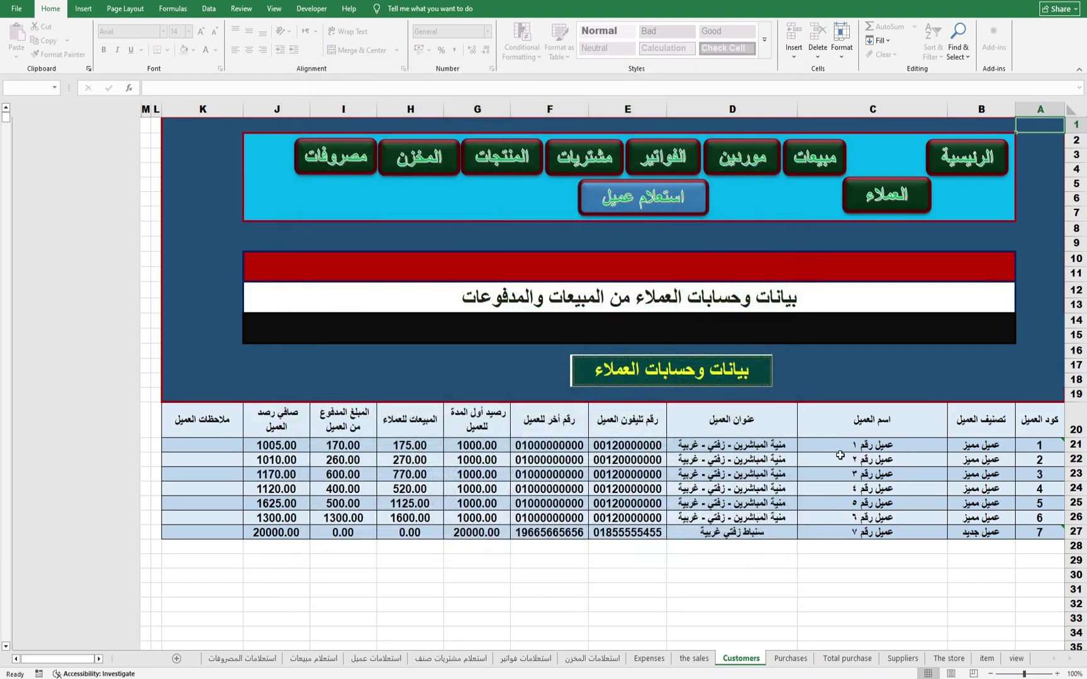
Step: On the sales sheet, select movement code cell A28 and bring up the customer sales entry form
click(696, 659)
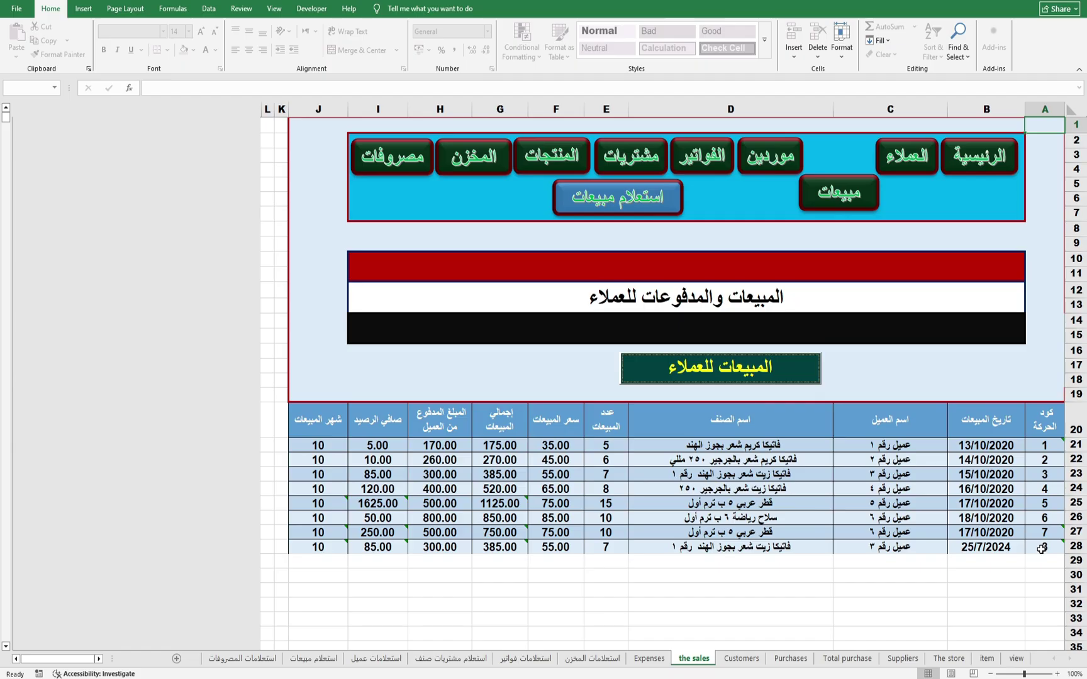
click(1042, 547)
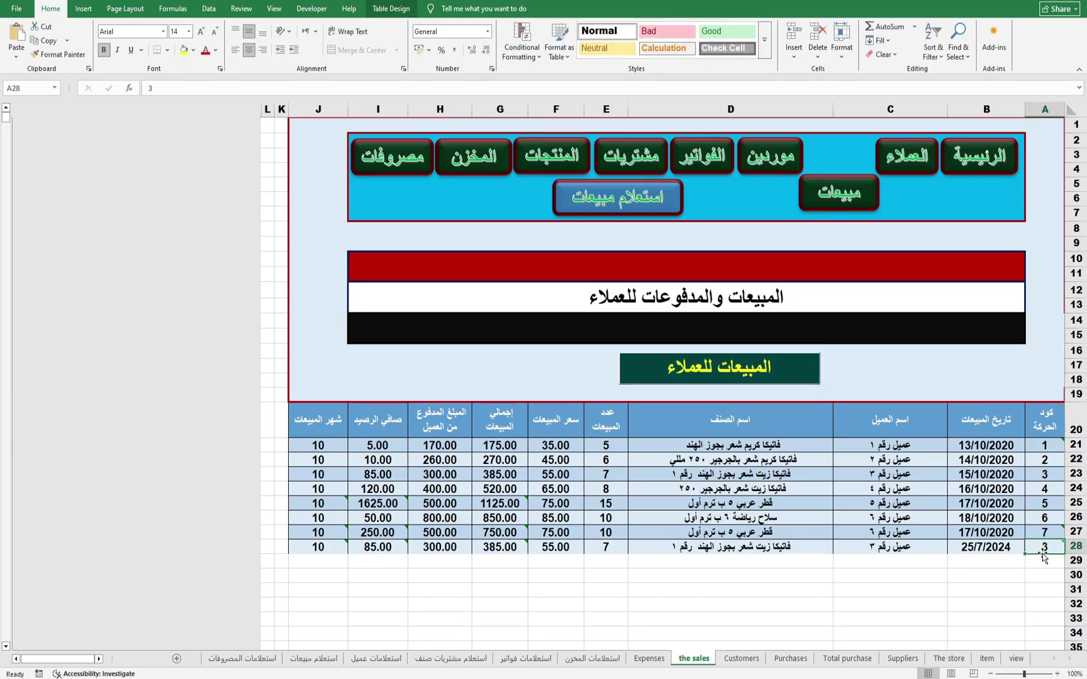
click(734, 376)
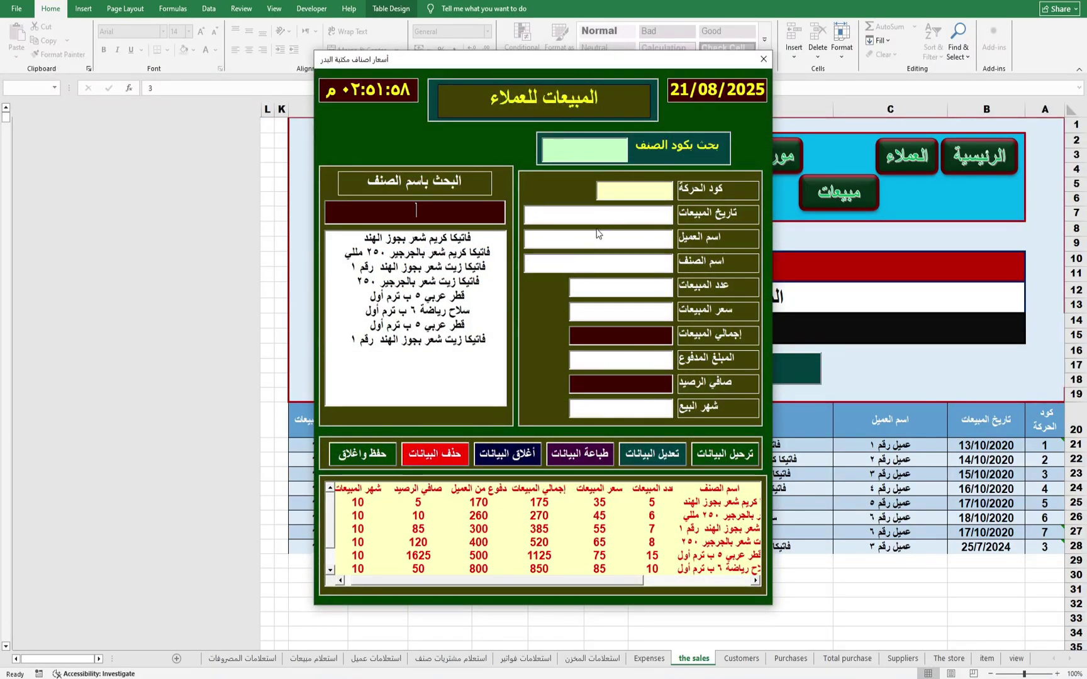
Step: Post the فاتيكا hair-oil sale as movement code 8 for customer 4, then close the form
click(656, 196)
click(461, 283)
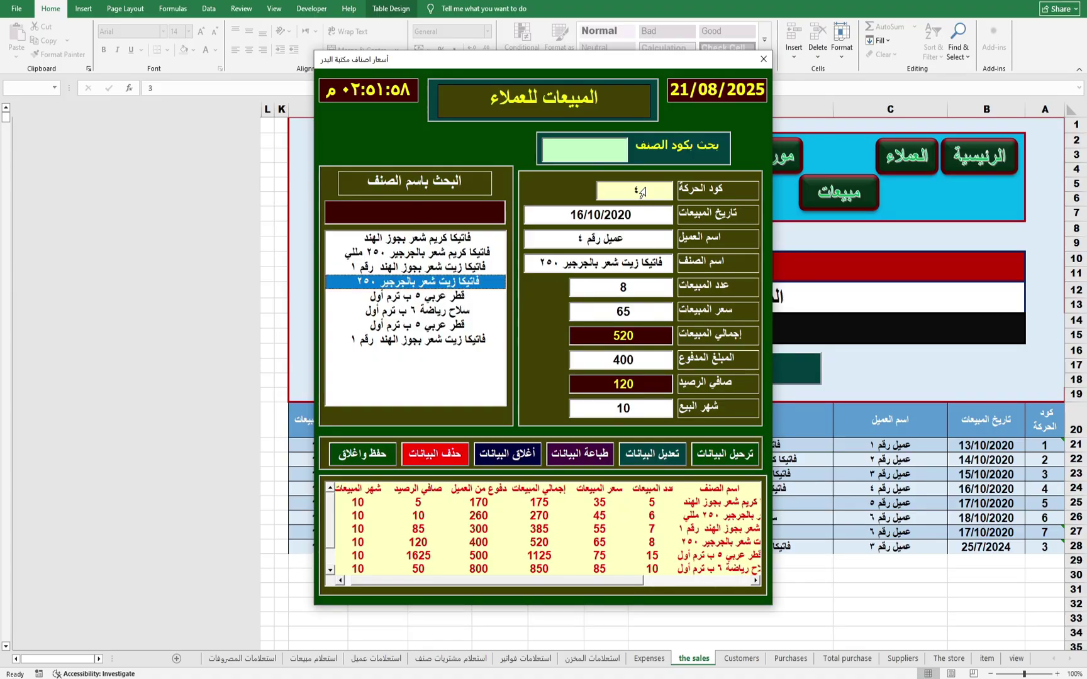
double_click(641, 192)
text(8)
text(4)
click(742, 456)
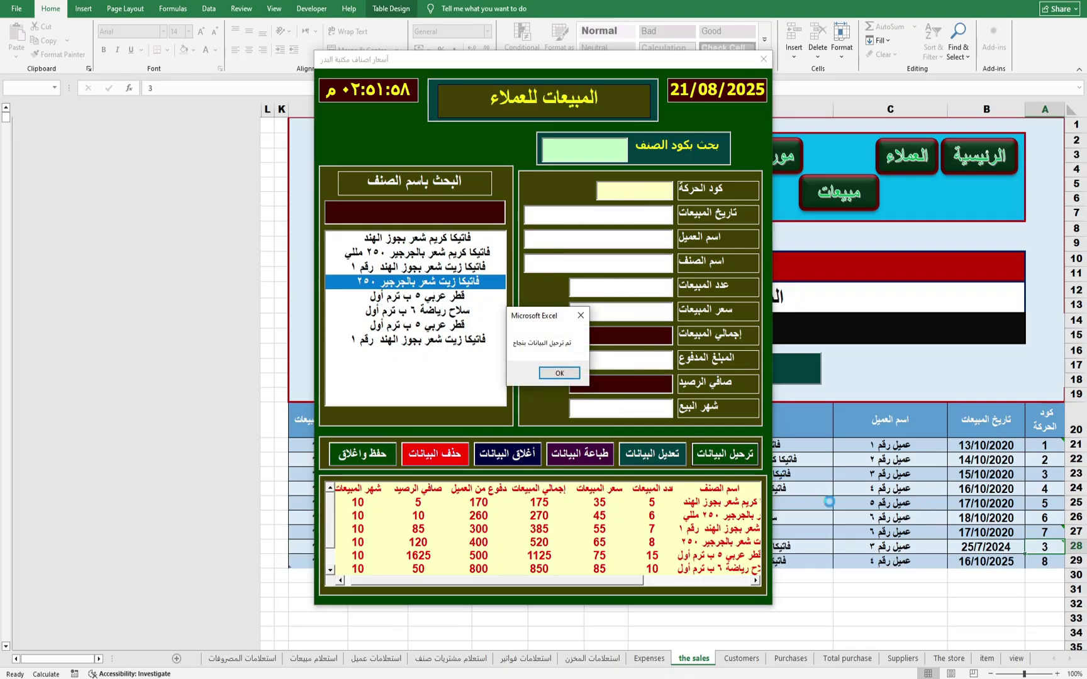
click(565, 377)
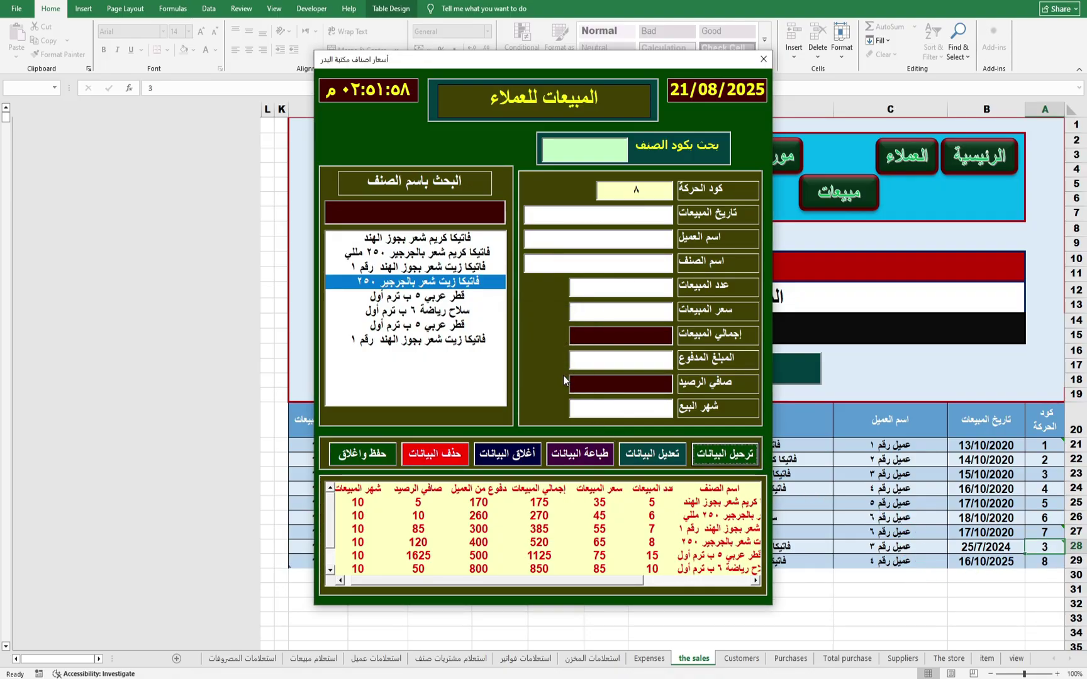
click(763, 59)
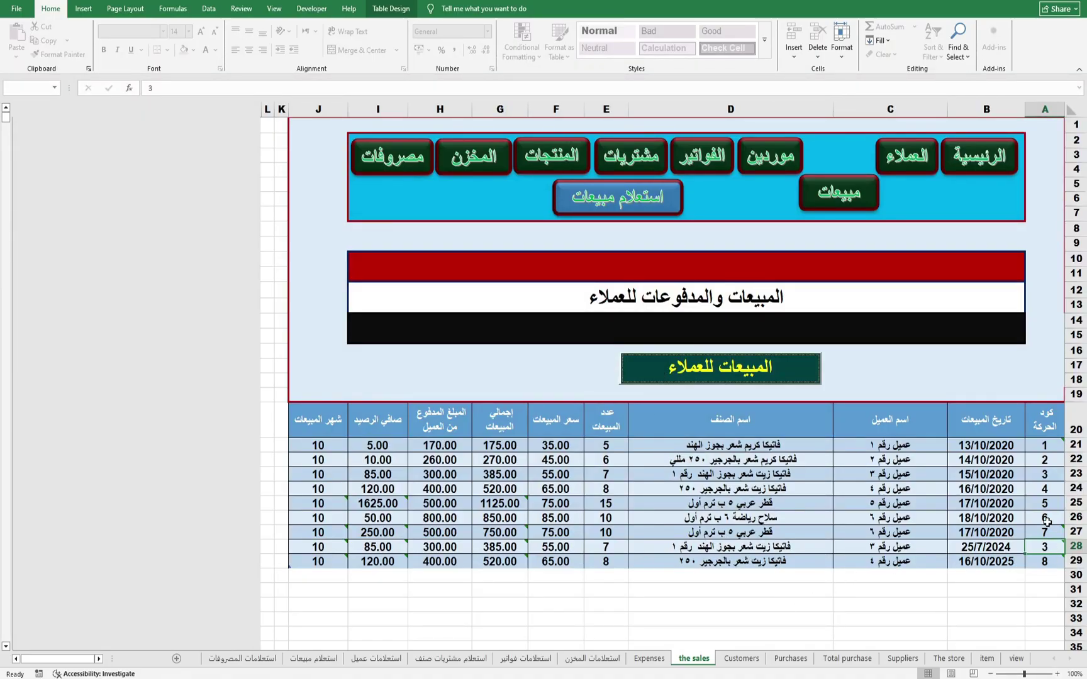
Step: Fill A21:A22 down to A29 so the codes read 1, 2, 2, 3, 3, 4, 4, 5, 5
mouse_move(1043, 447)
mouse_down()
mouse_move(1030, 465)
mouse_move(1032, 563)
mouse_up()
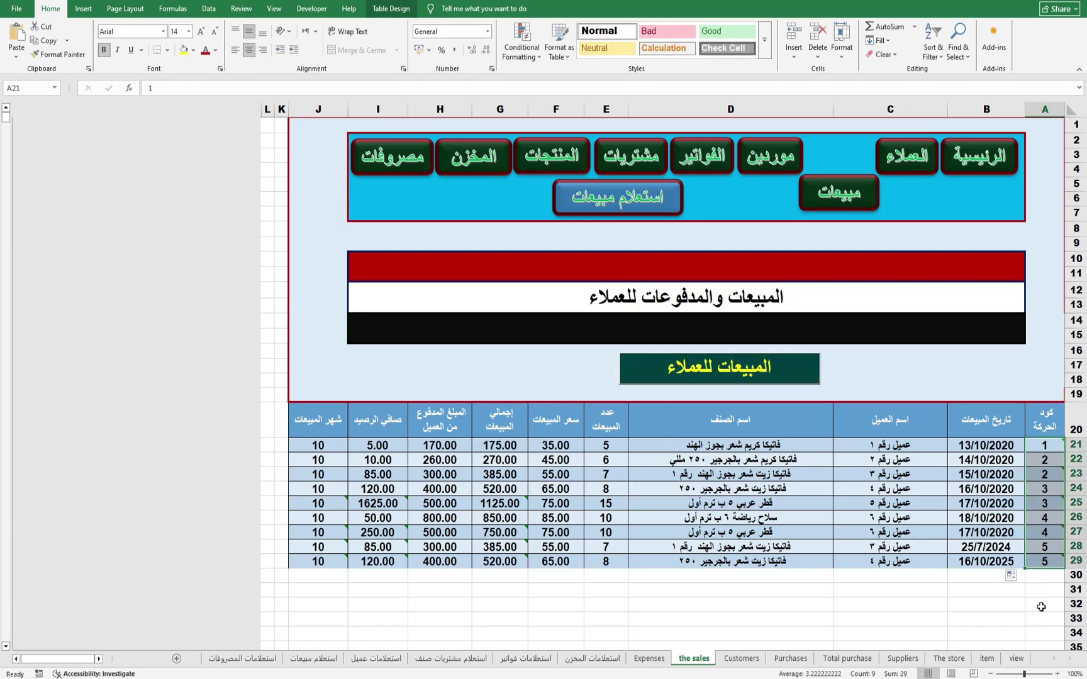
drag(1046, 448, 1036, 566)
click(720, 368)
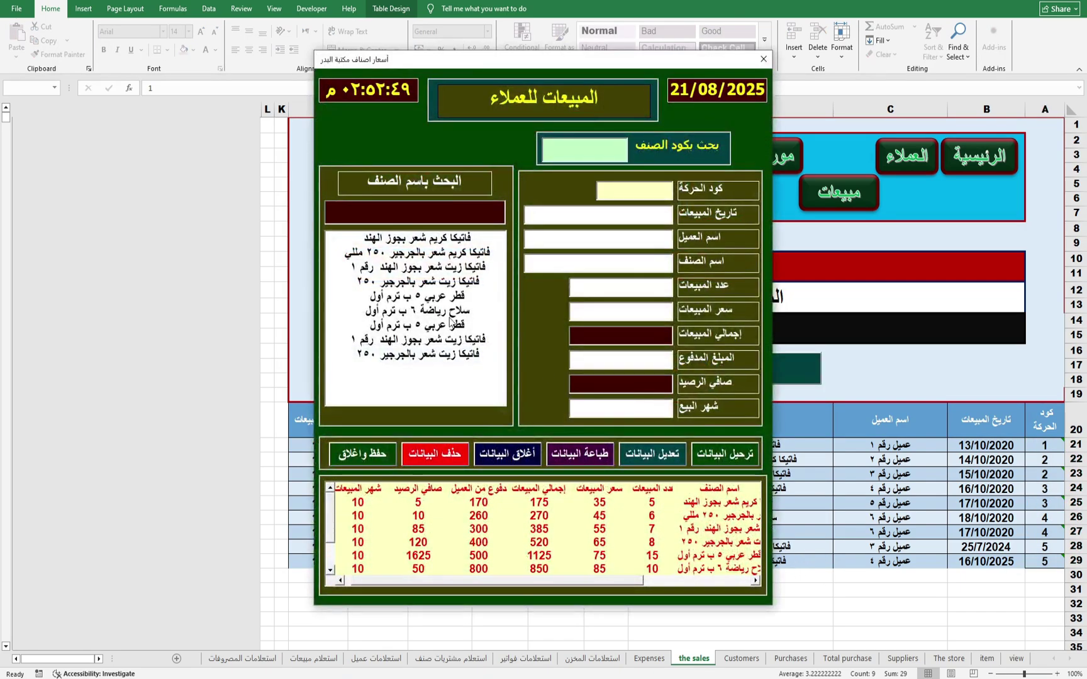
Step: Load the sale with code 4 and change its date to 21/8/2025
click(427, 326)
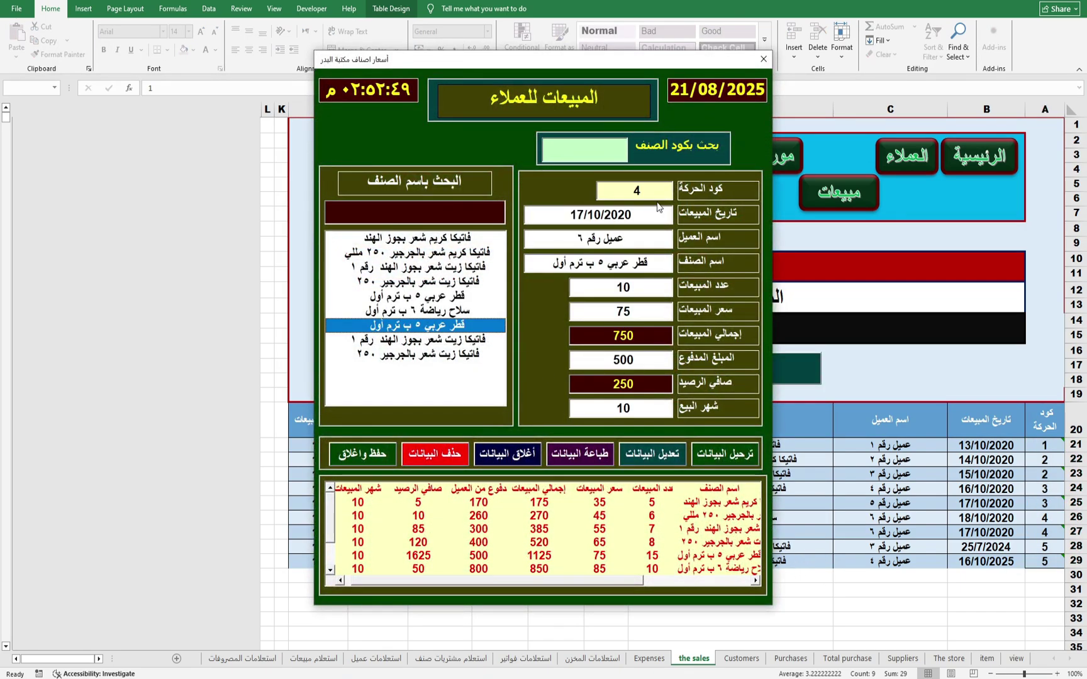
click(581, 214)
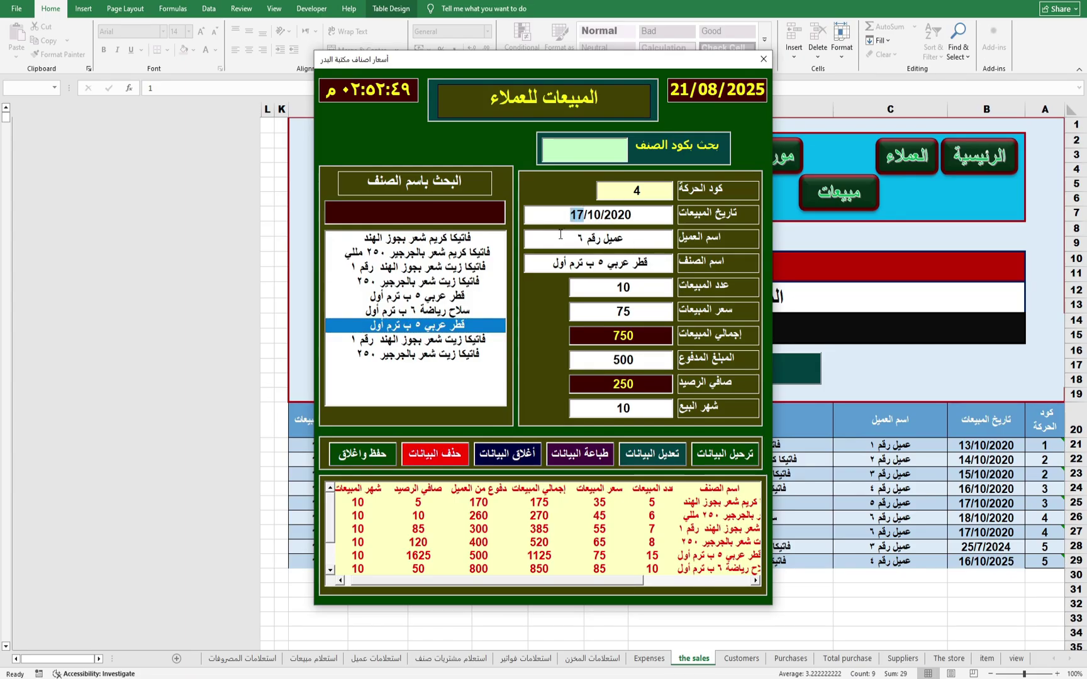
text(1)
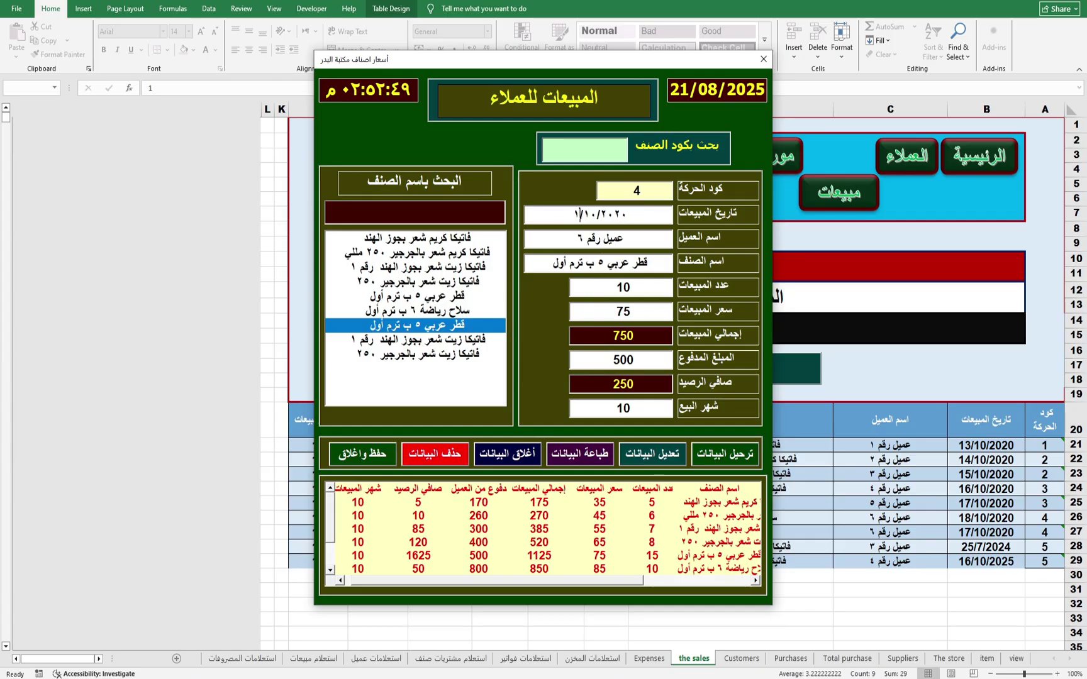
text(2)
double_click(593, 214)
text(8)
key(BackSpace)
text(5)
Step: Change the quantity to 15, the price to 89 and the paid amount to 1000
drag(639, 282, 568, 277)
text(15)
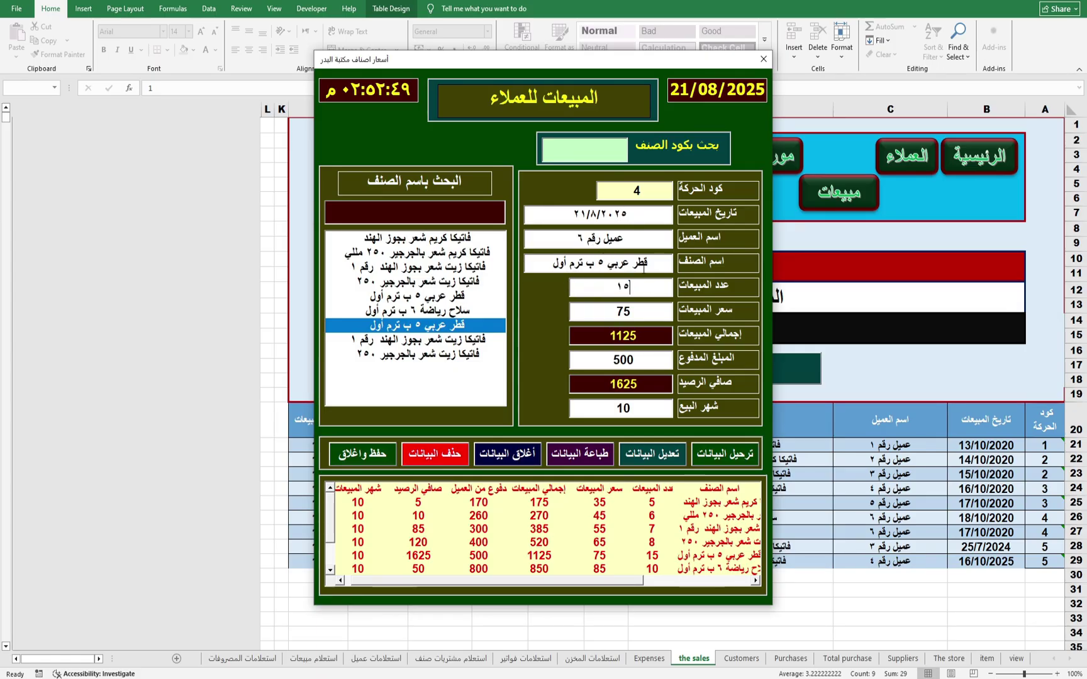
drag(649, 311, 580, 317)
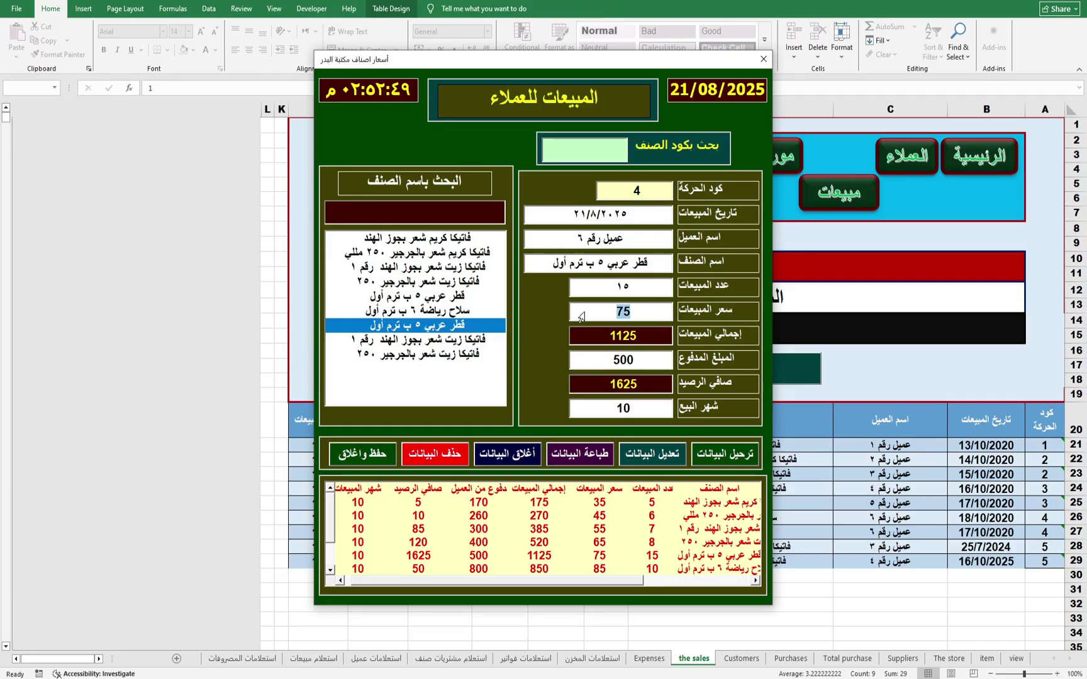
text(89)
click(650, 363)
drag(644, 360, 605, 354)
text(1000)
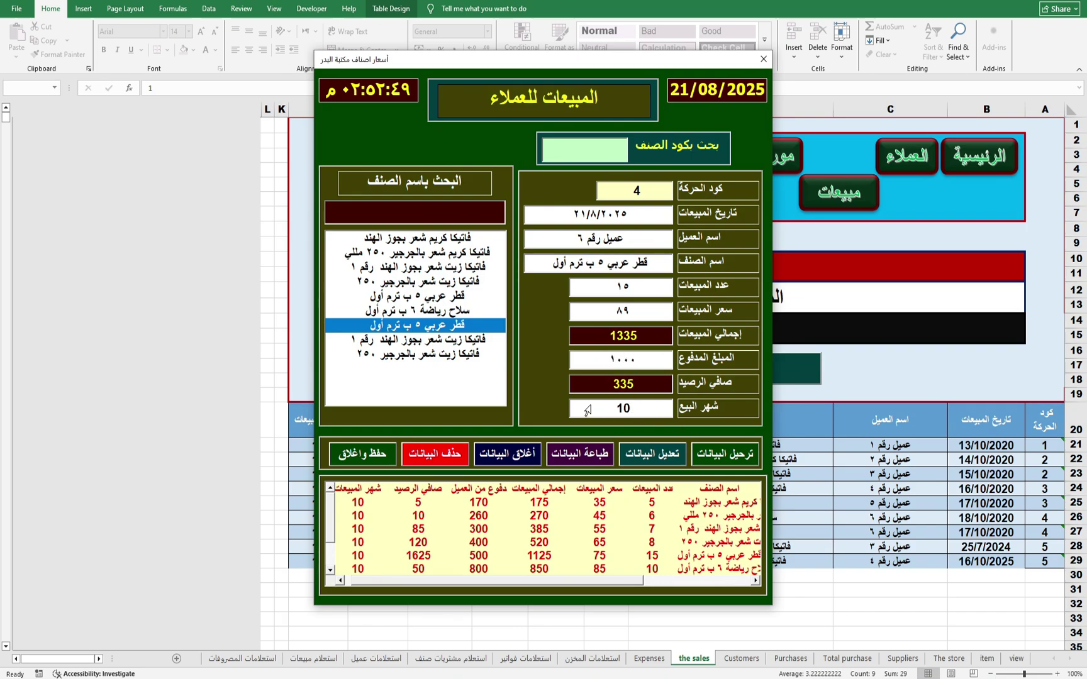
Step: Post the edited sale as a new record, check it in the list, and close the form
click(727, 463)
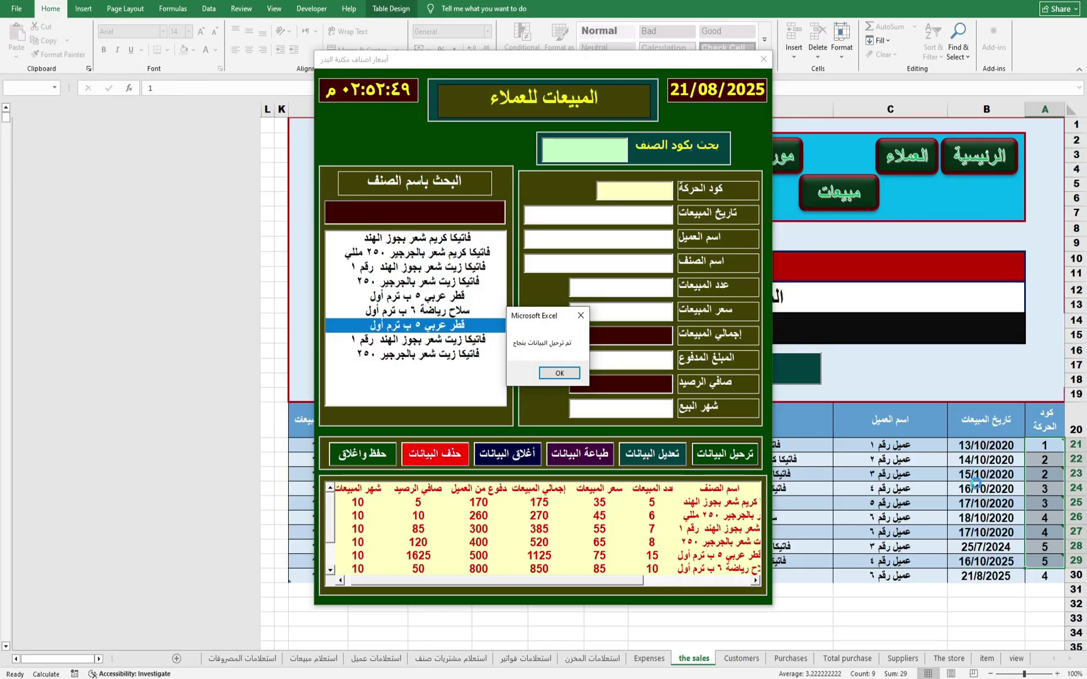
click(559, 373)
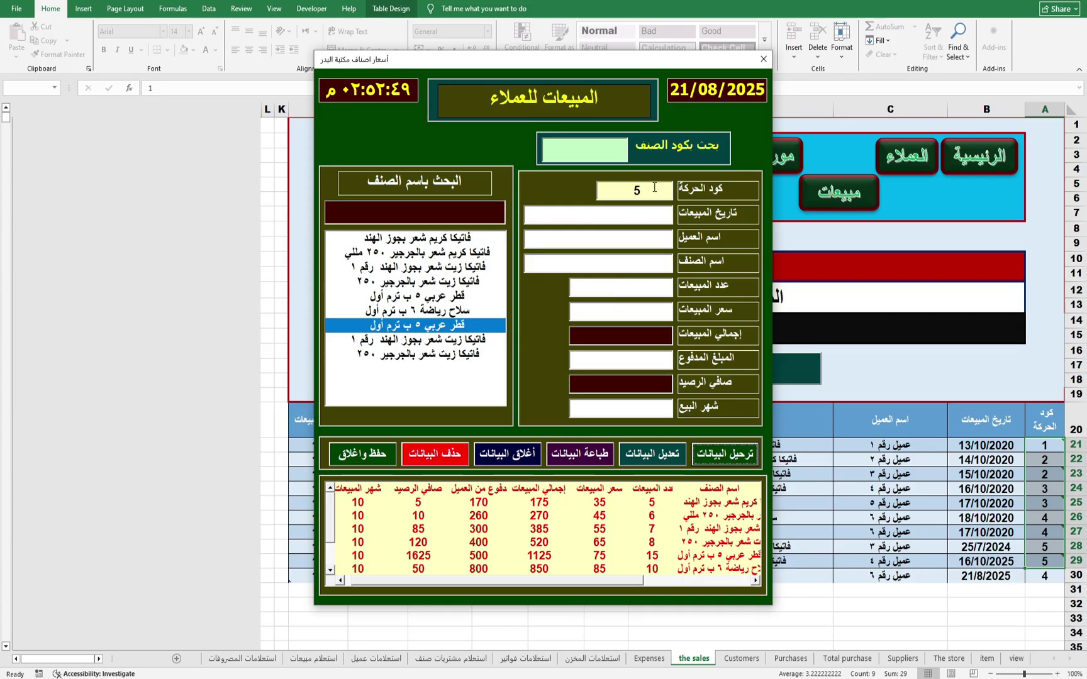
click(709, 561)
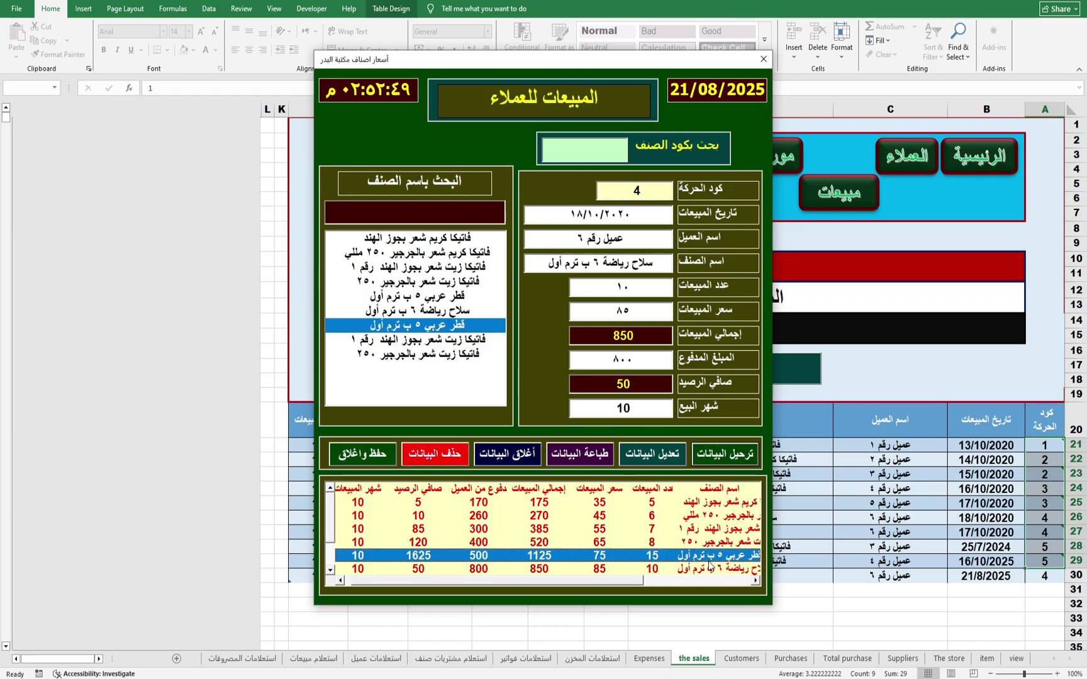
click(721, 570)
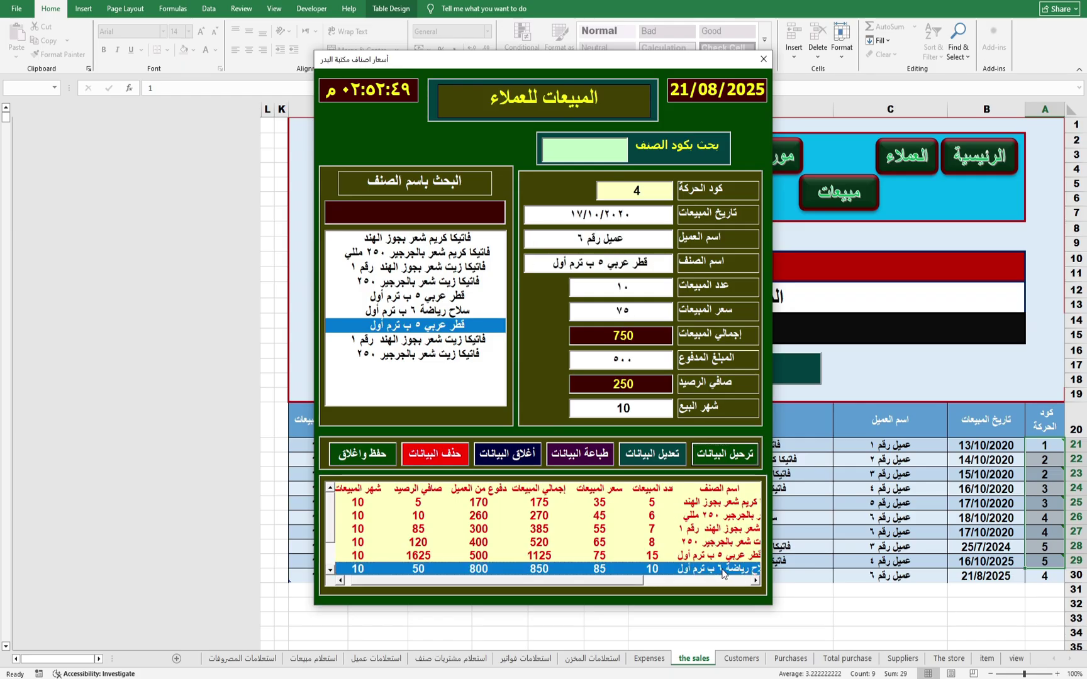
click(764, 59)
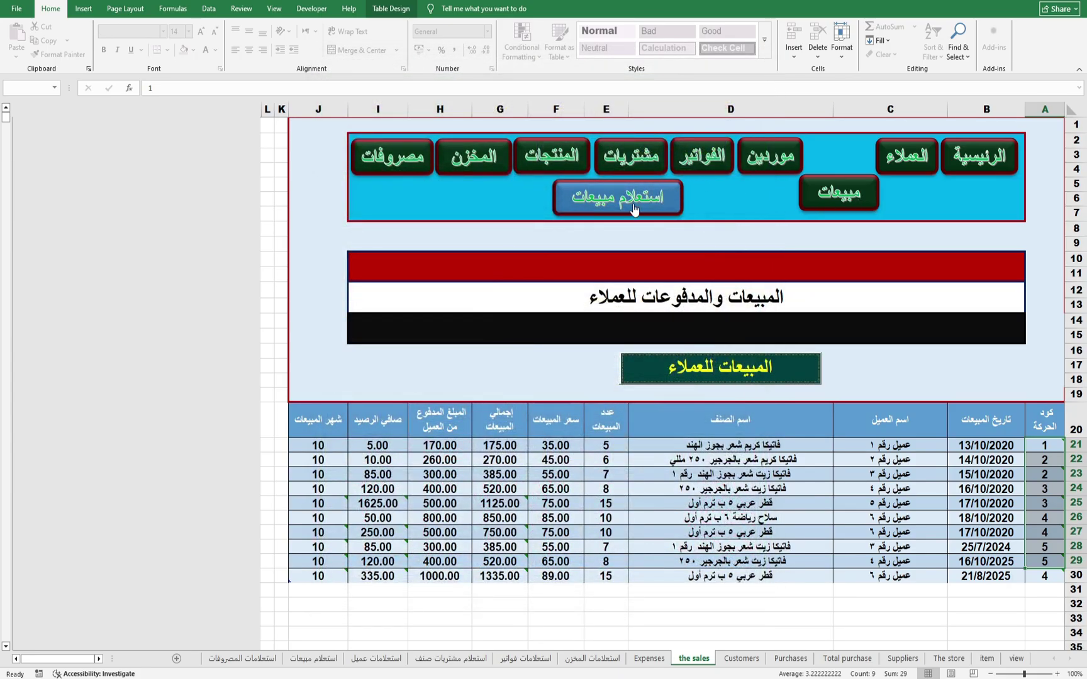
Step: On the Expenses sheet, widen column A and delete the blank row 25
click(649, 658)
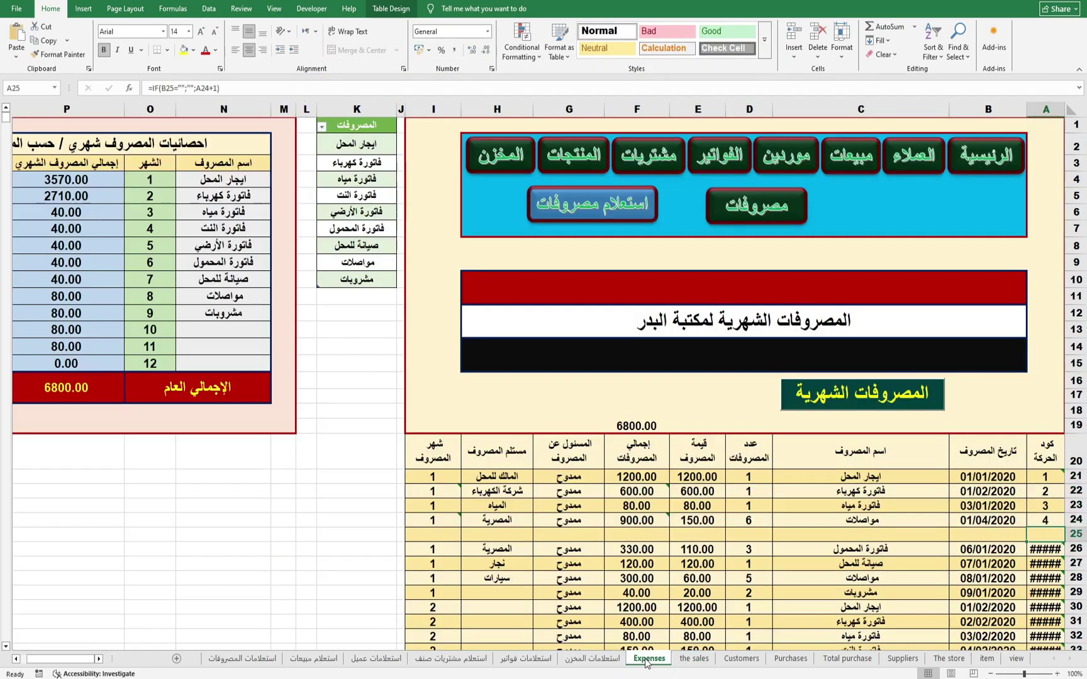
scroll(865, 487, down, 3)
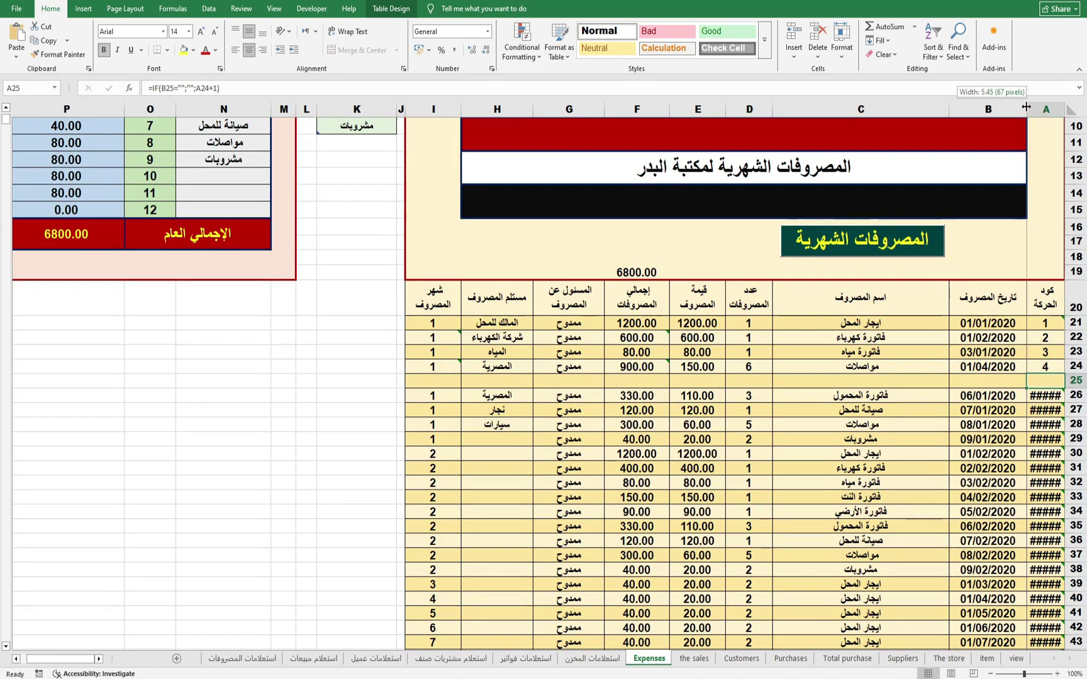
drag(1022, 107, 940, 115)
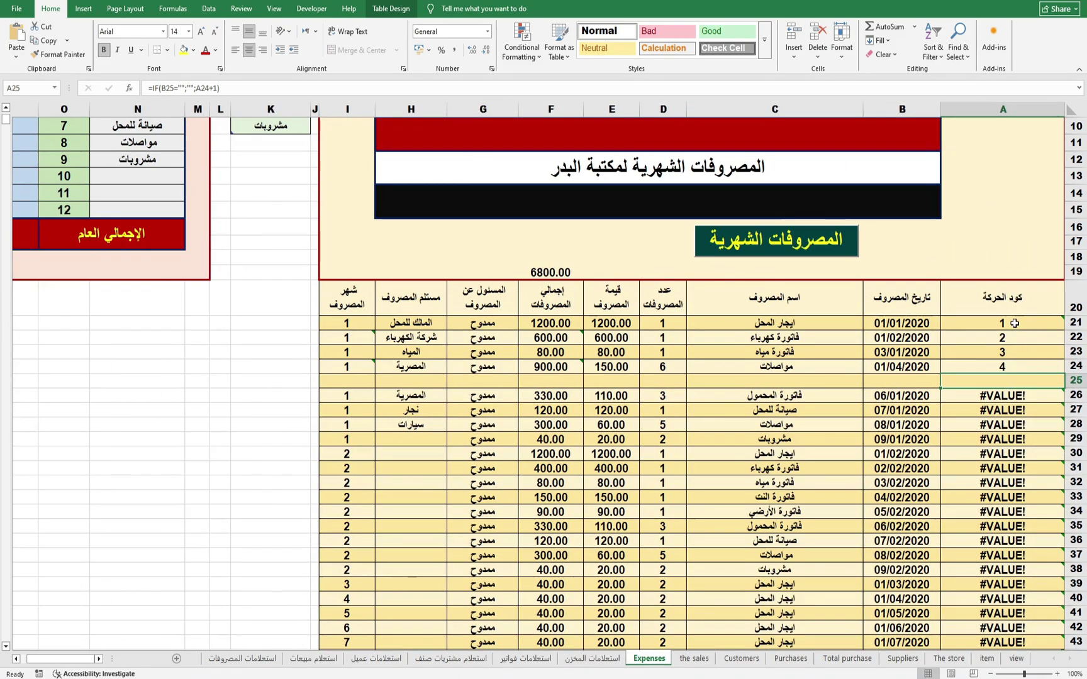
drag(1007, 322, 1007, 338)
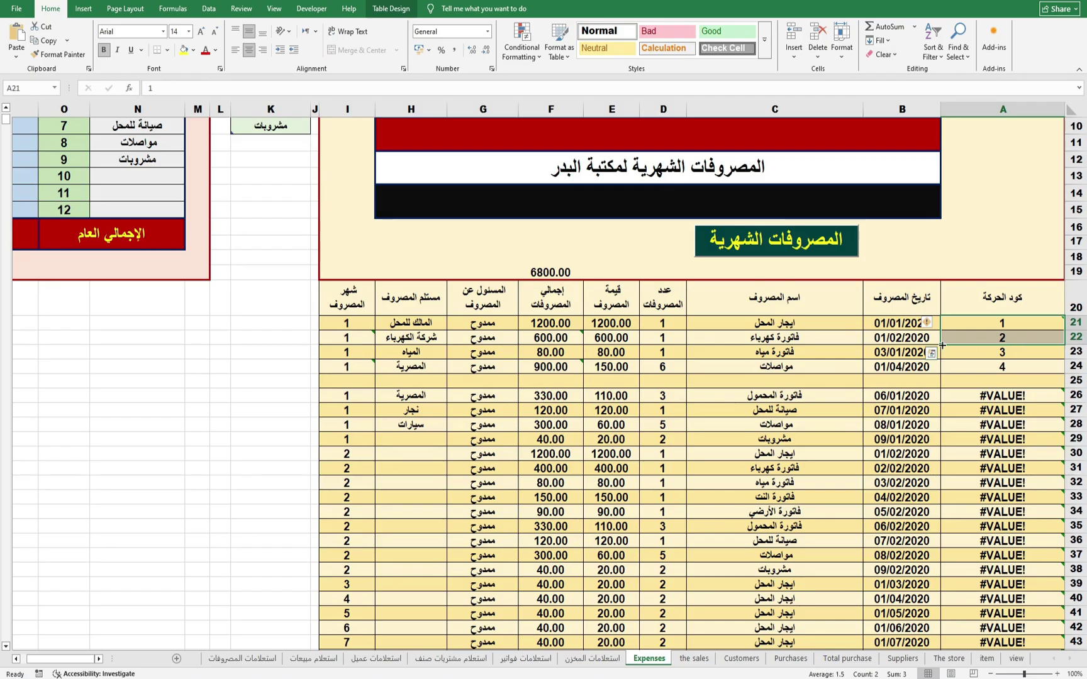
click(1076, 380)
right_click(1076, 380)
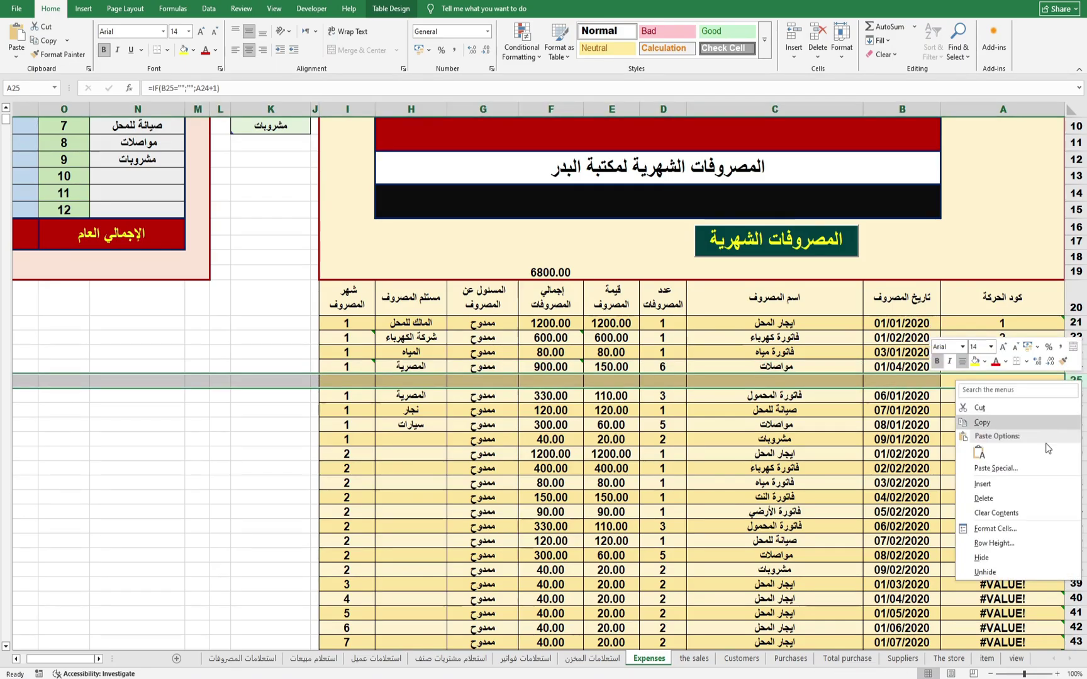
click(984, 498)
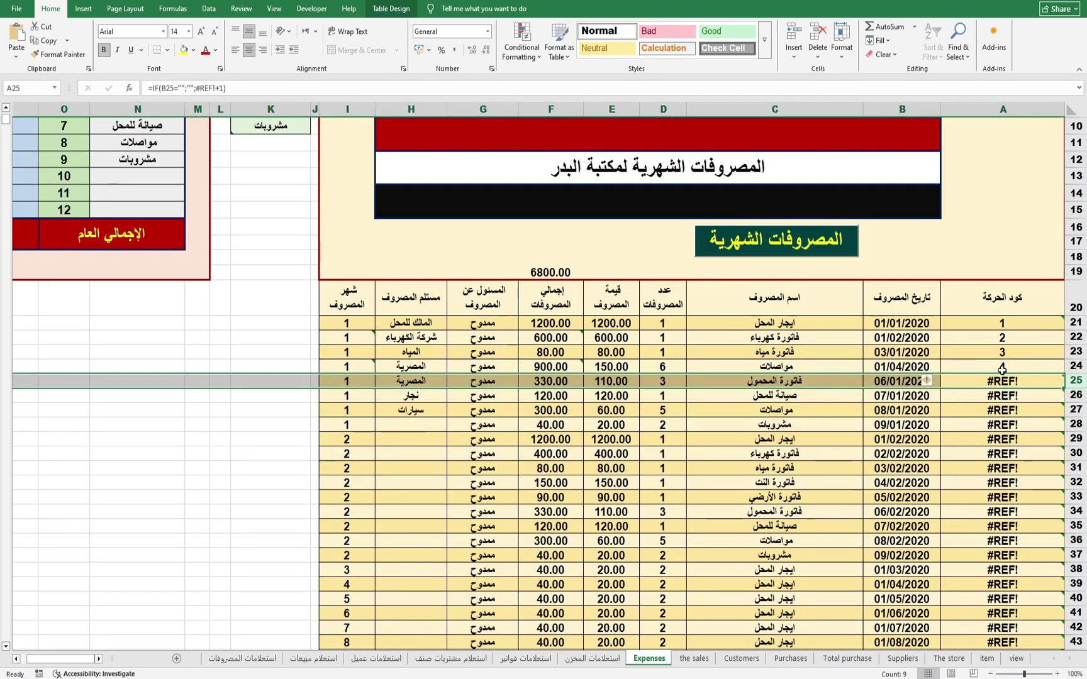
Step: Fill codes A23:A24 down to row 50 so numbering runs 1 to 30, then narrow column A
drag(1002, 370, 1000, 352)
mouse_move(941, 374)
mouse_down()
mouse_move(937, 549)
mouse_move(973, 629)
mouse_up()
drag(936, 111, 1007, 111)
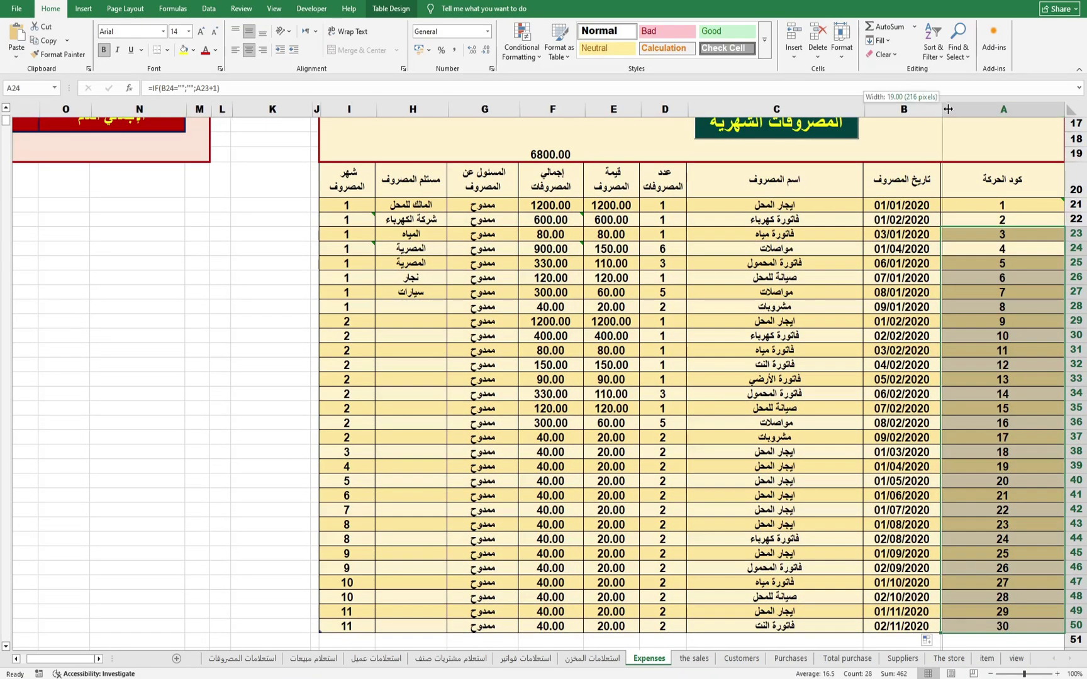
click(791, 330)
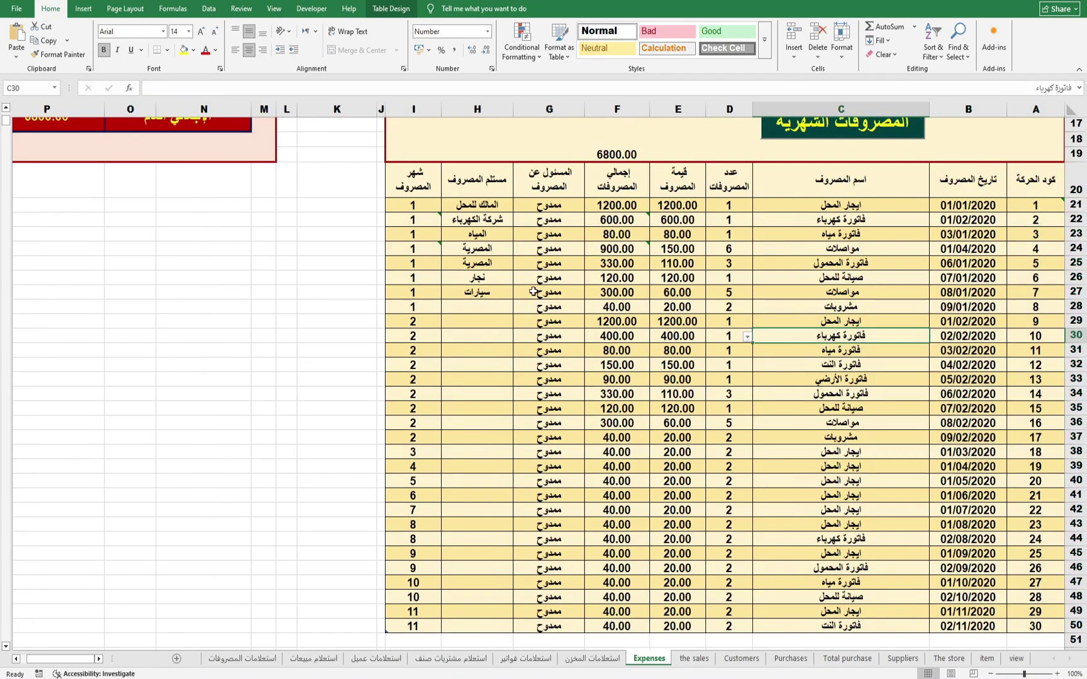
scroll(279, 293, up, 6)
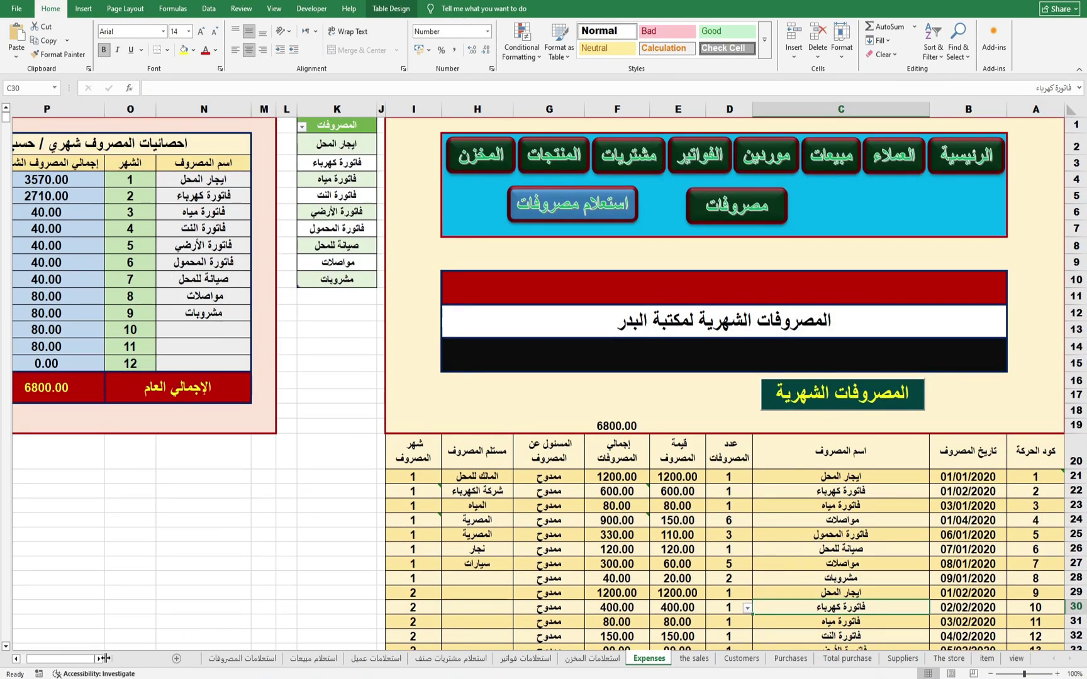
click(15, 659)
click(15, 658)
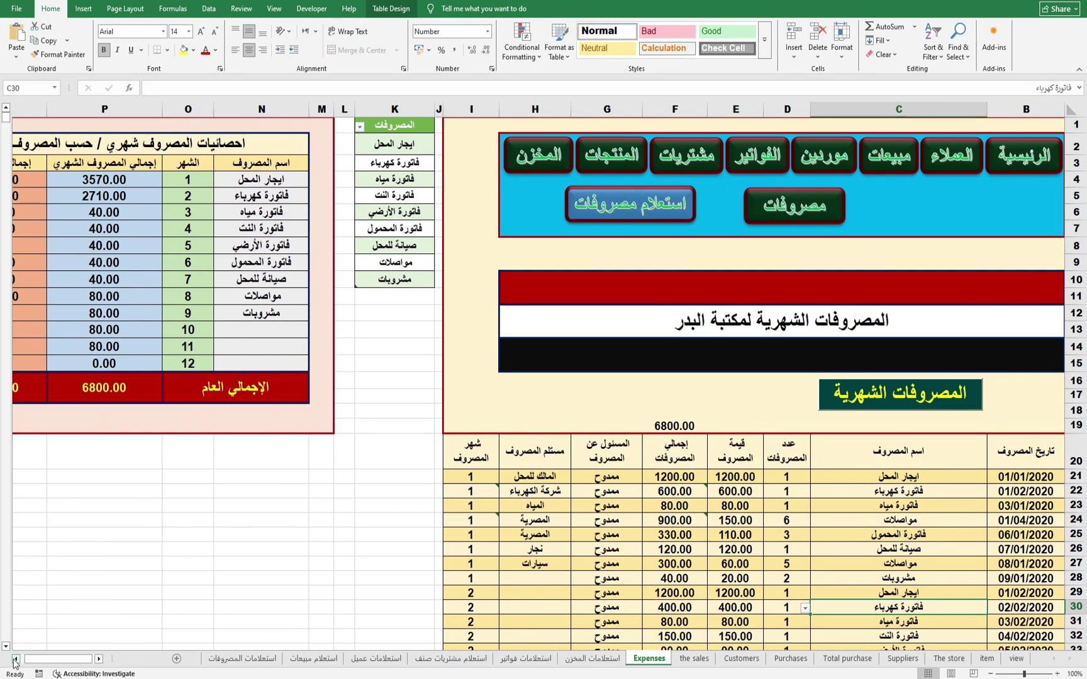
click(15, 659)
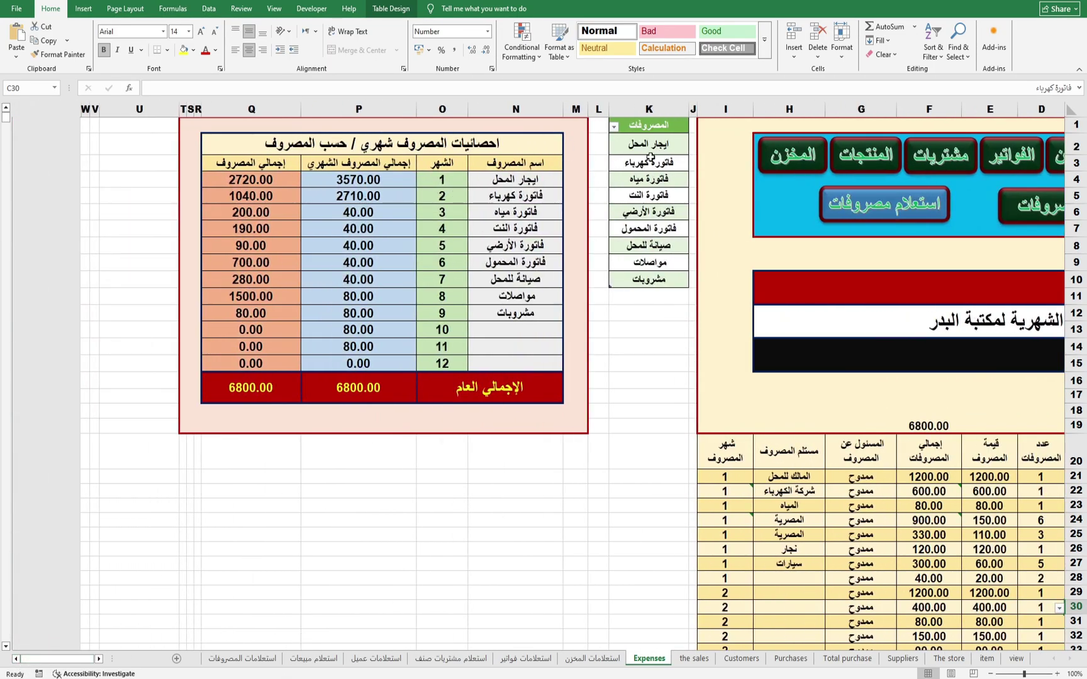
click(530, 180)
click(374, 180)
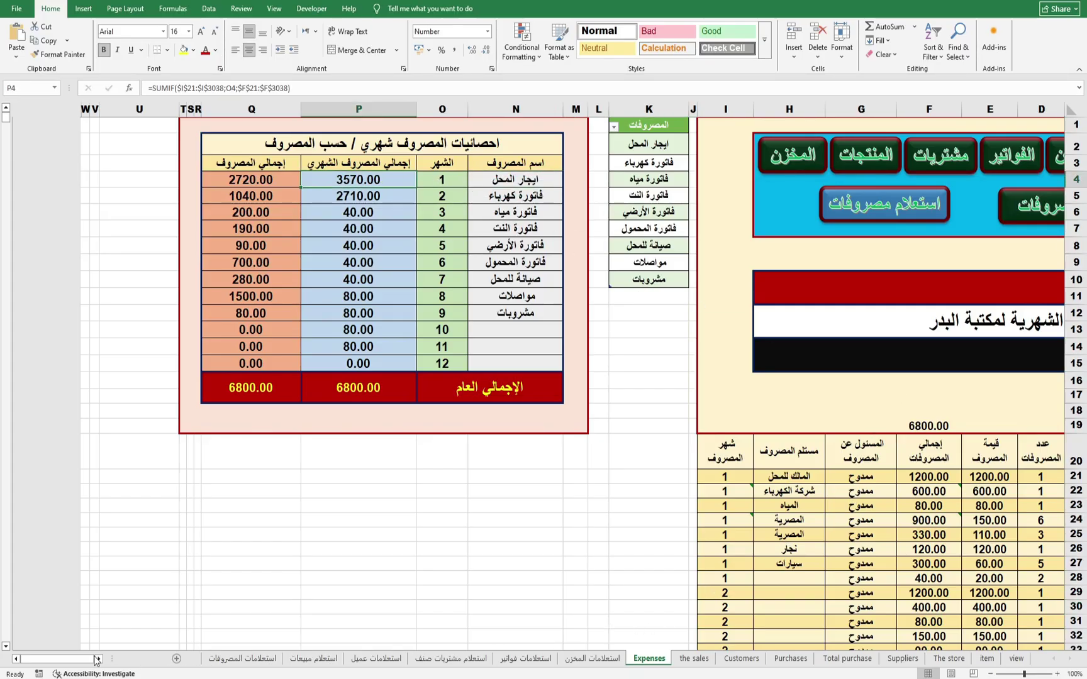
click(519, 294)
click(511, 311)
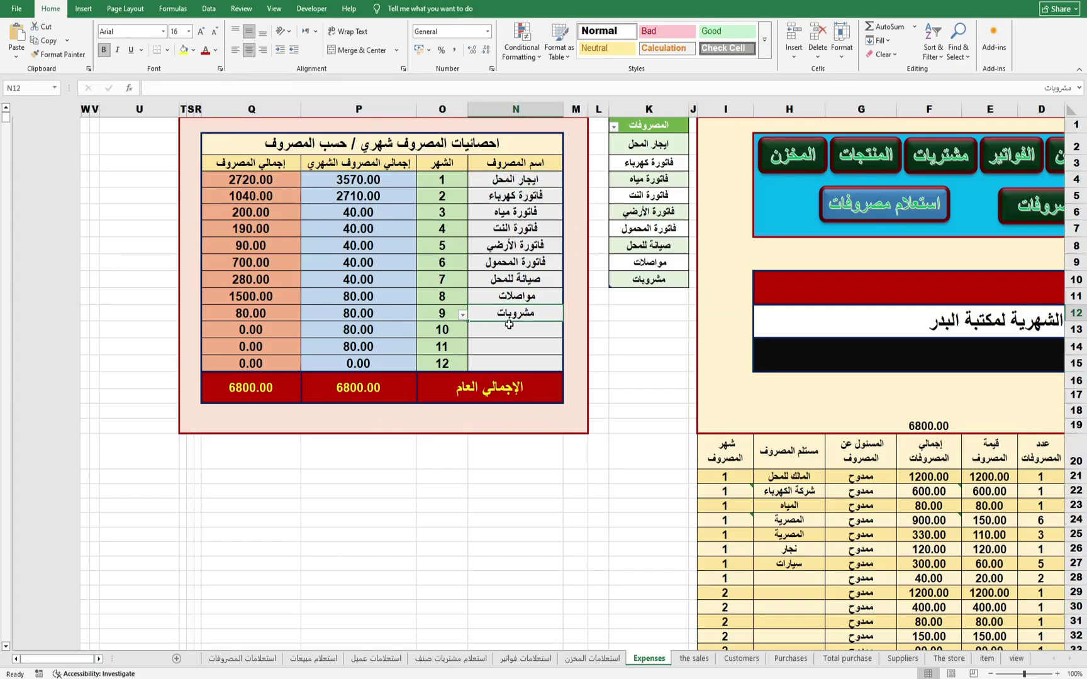
click(509, 328)
click(463, 332)
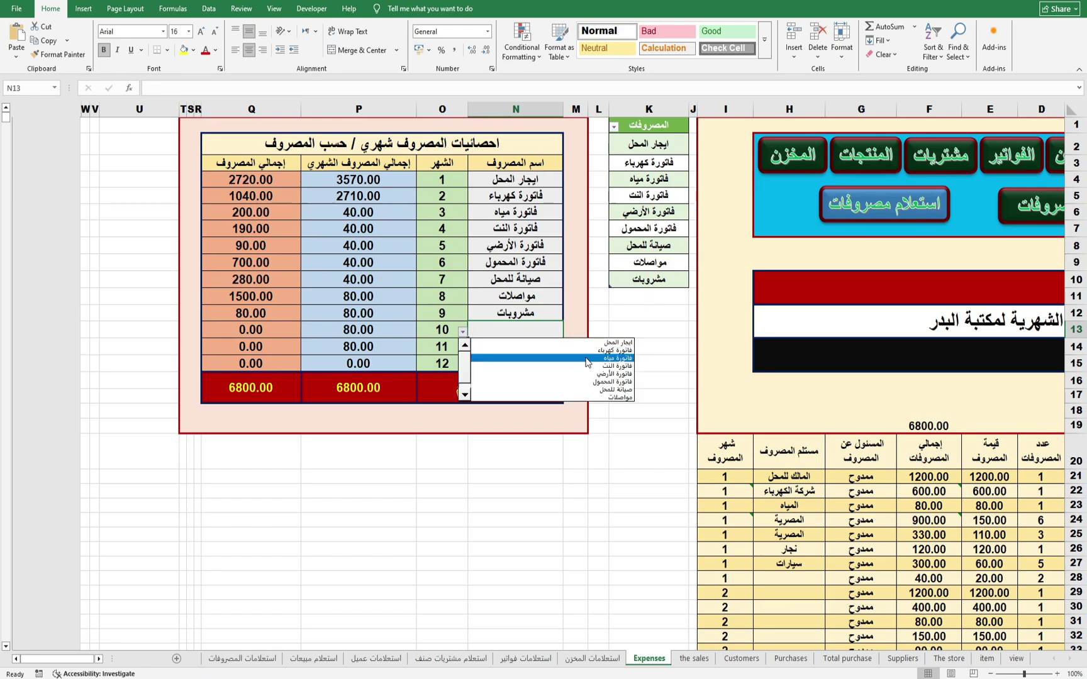
click(605, 397)
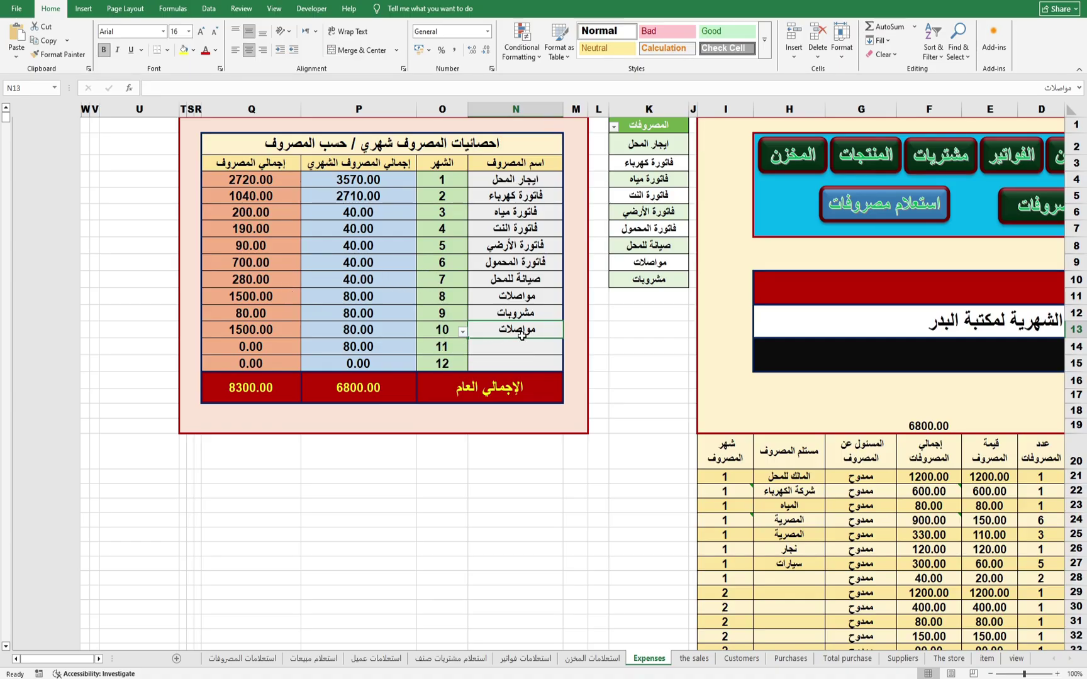
key(Delete)
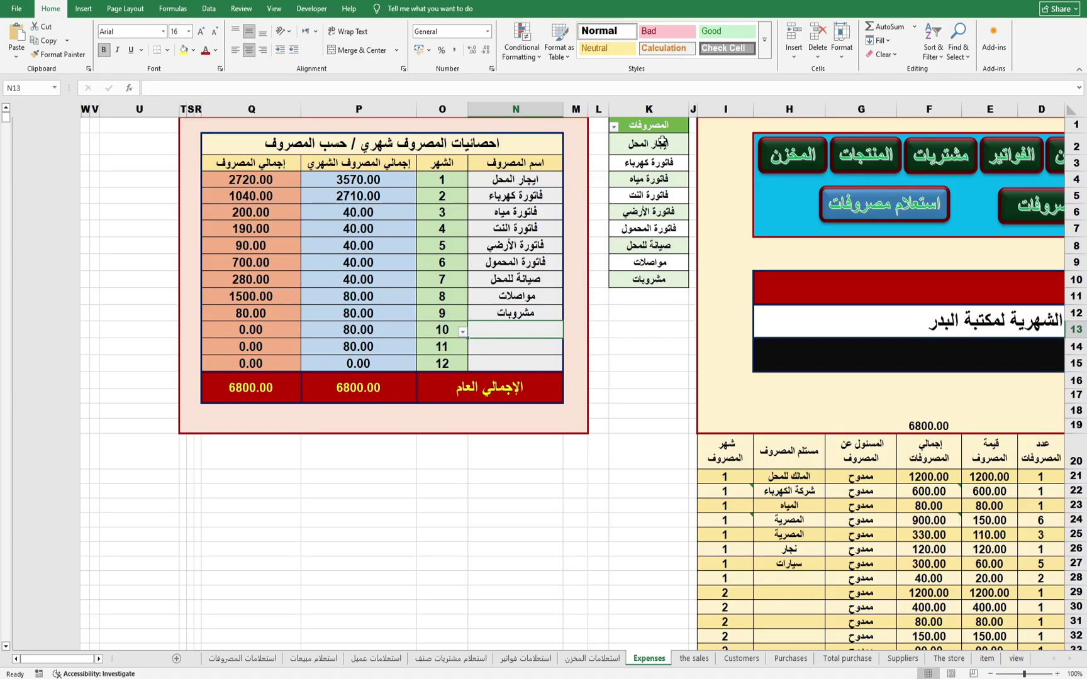
drag(660, 142, 653, 287)
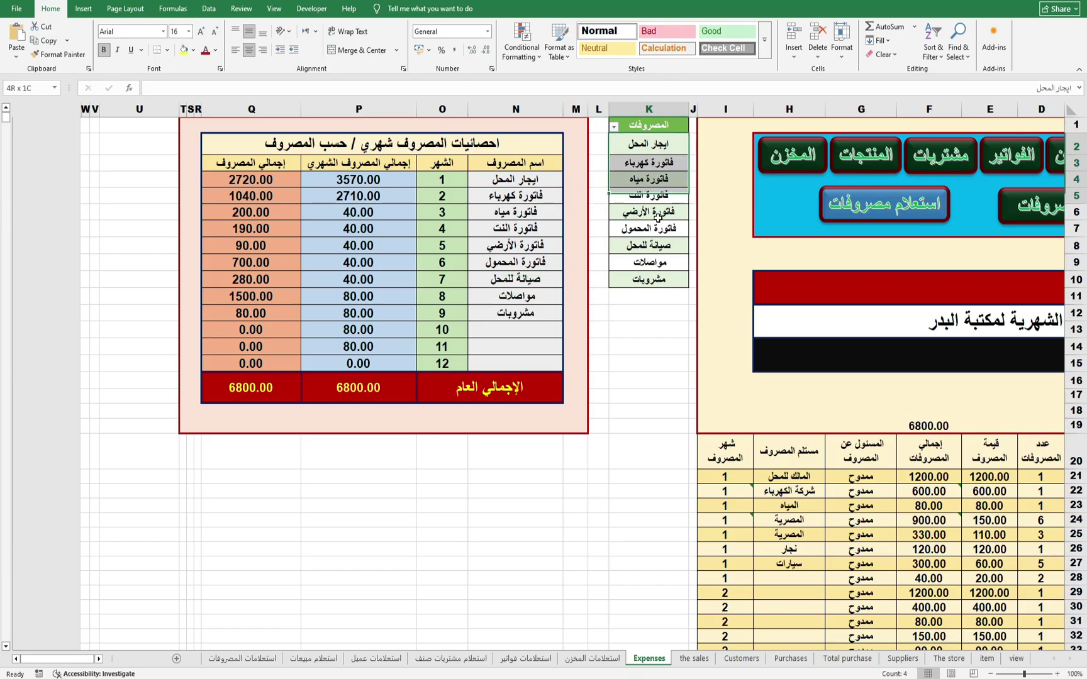
Step: Add طعام وشراب as a new expense category in K11
click(655, 300)
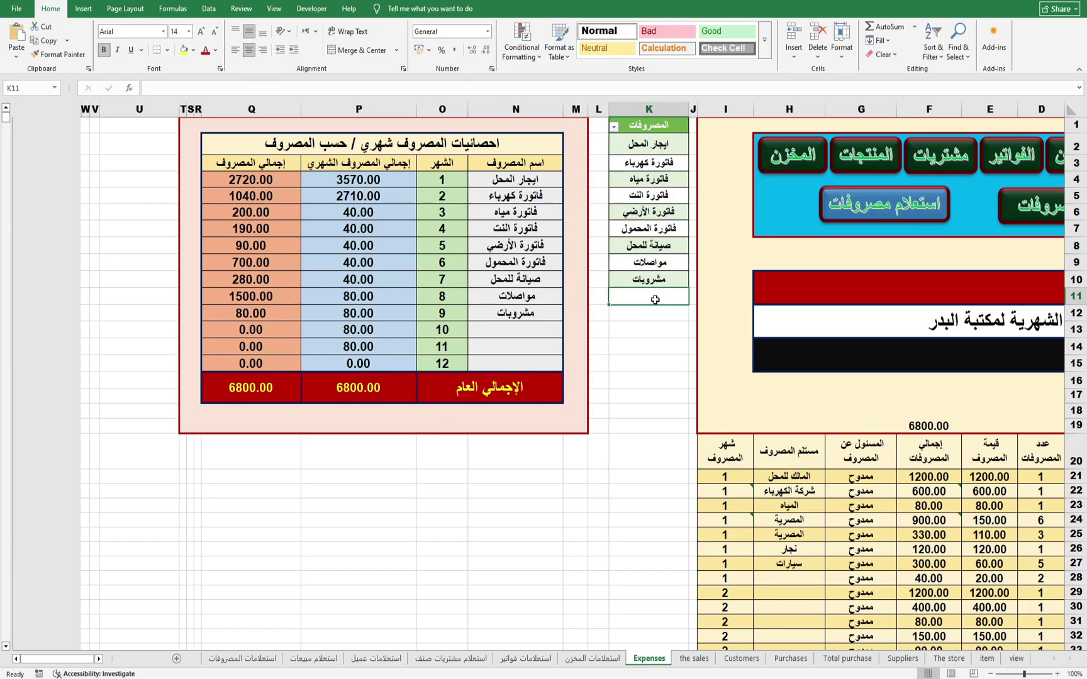
text(طعا)
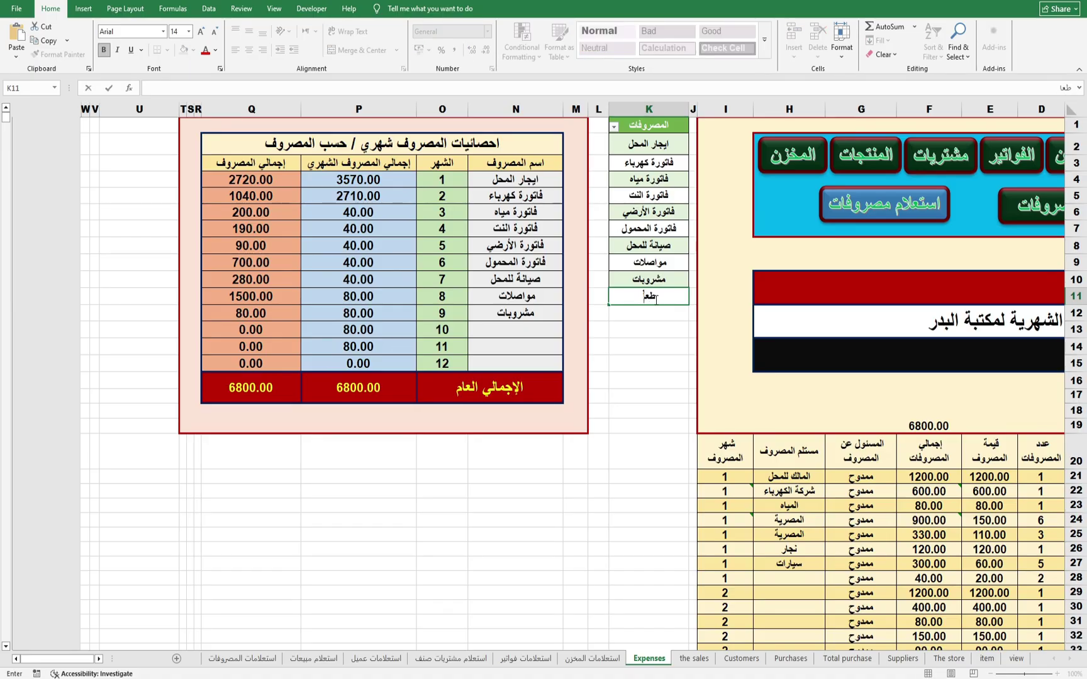
text(م و)
text(شراب)
key(ctrl+Return)
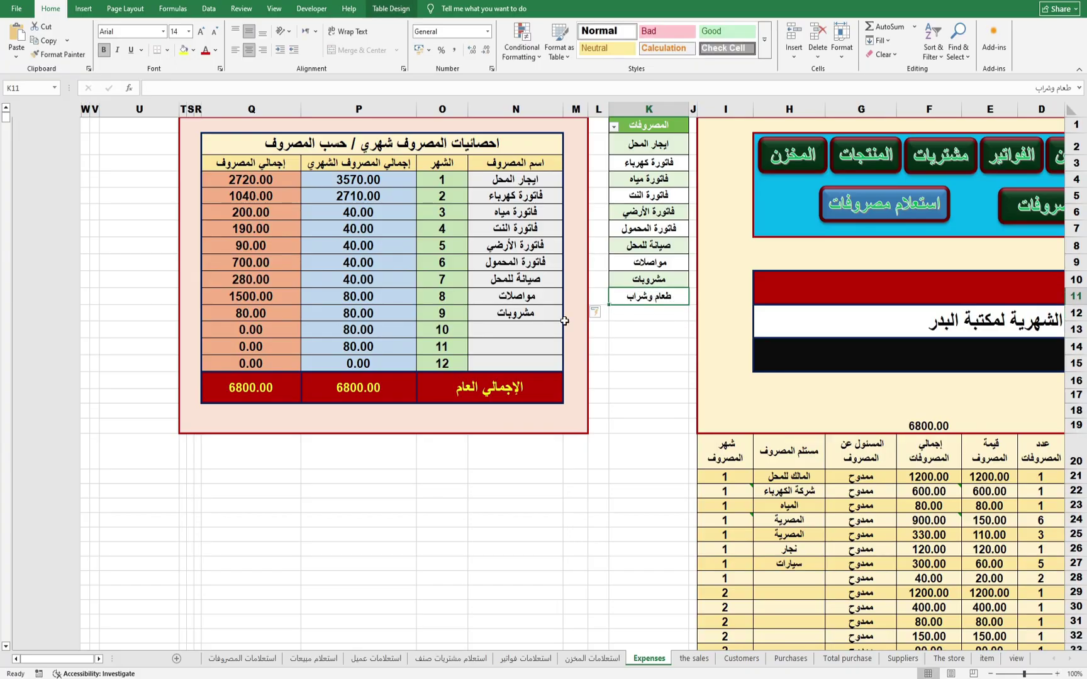
Step: Choose طعام وشراب from N13's dropdown as the tenth expense name
click(488, 330)
click(463, 333)
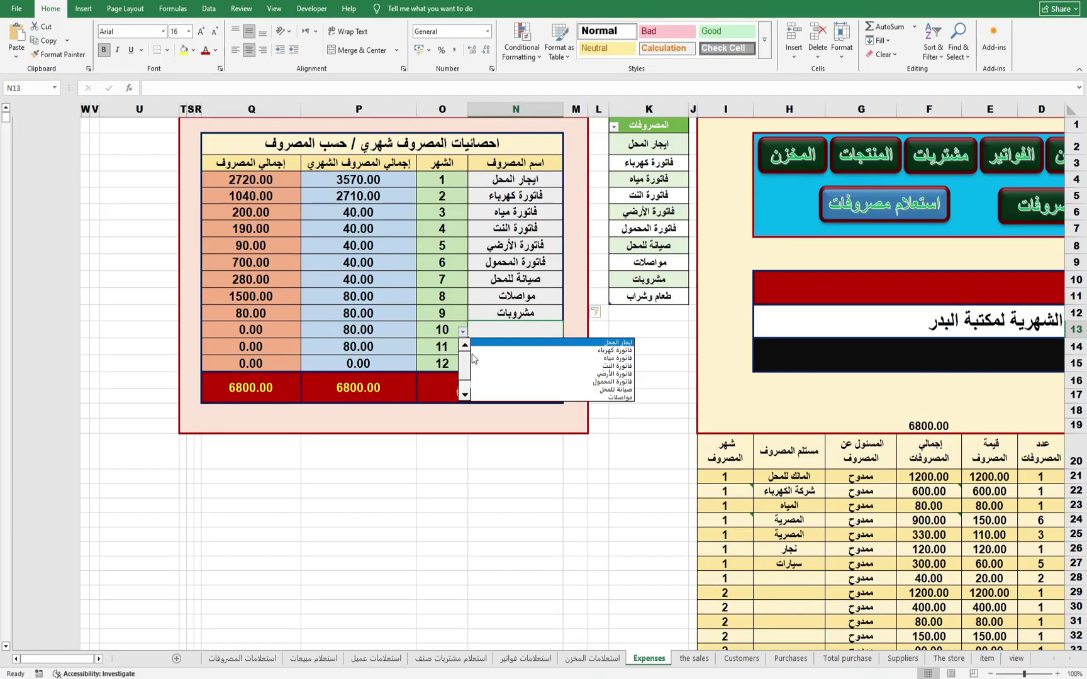
click(465, 395)
click(465, 395)
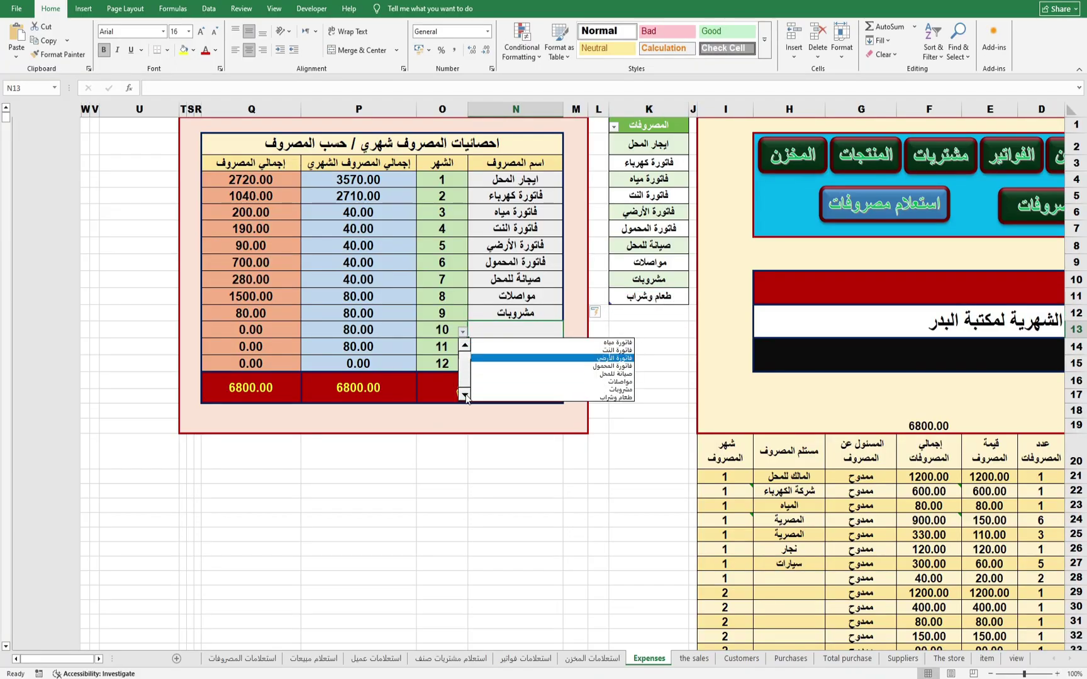
click(609, 398)
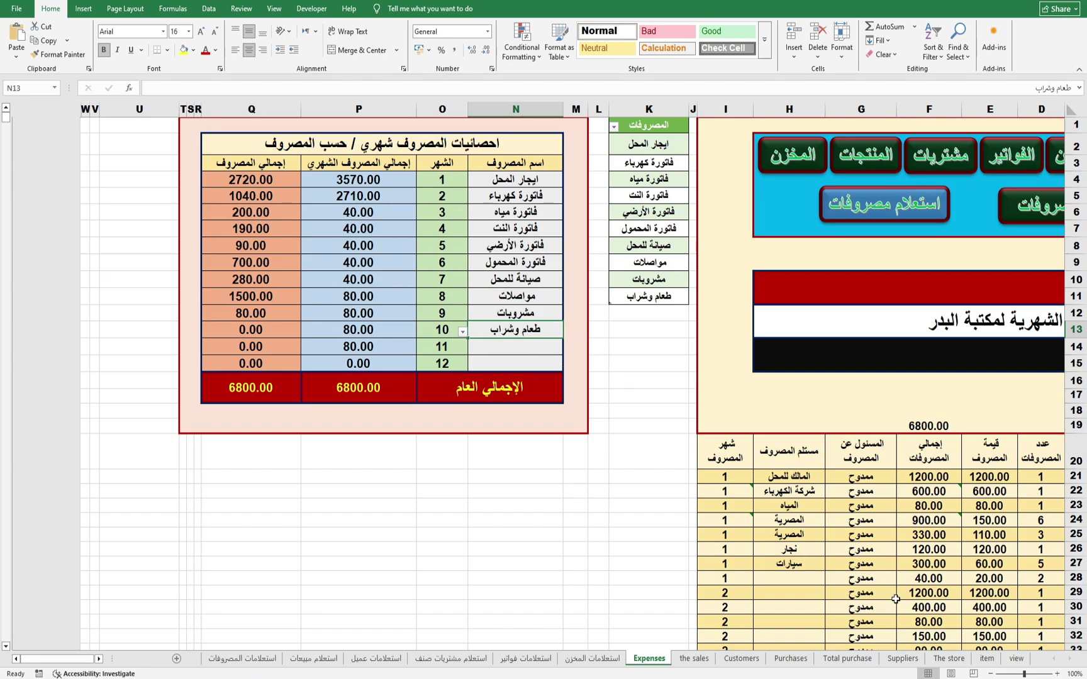
click(550, 361)
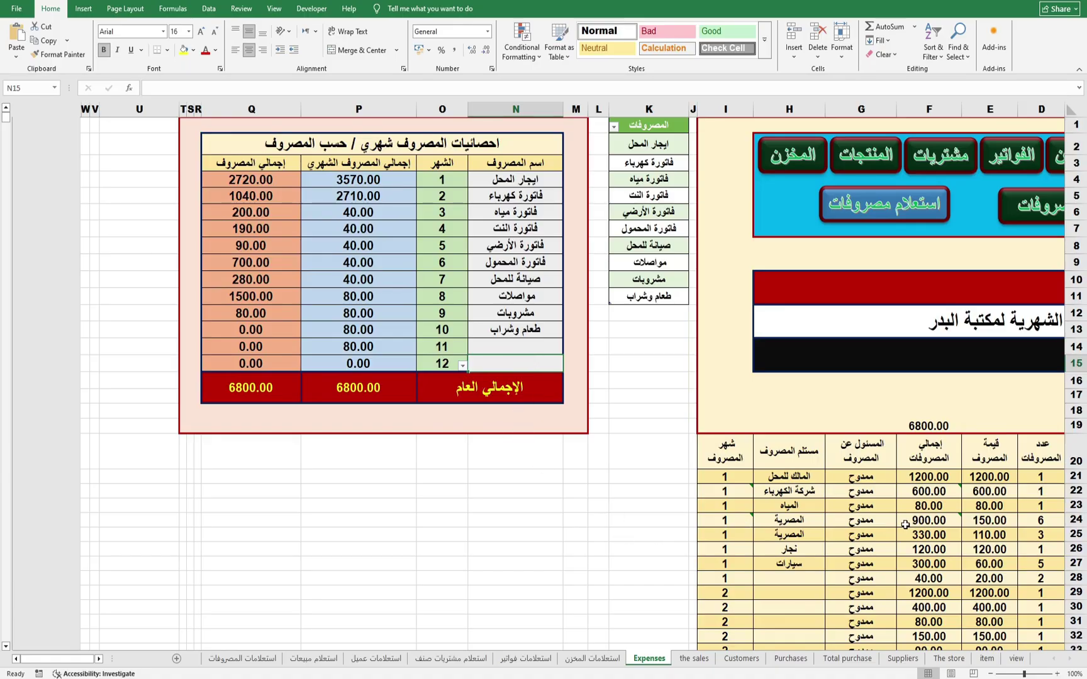
Step: Scroll to the expenses table and launch the green المصروفات الشهرية entry form
scroll(900, 519, down, 5)
scroll(786, 503, down, 2)
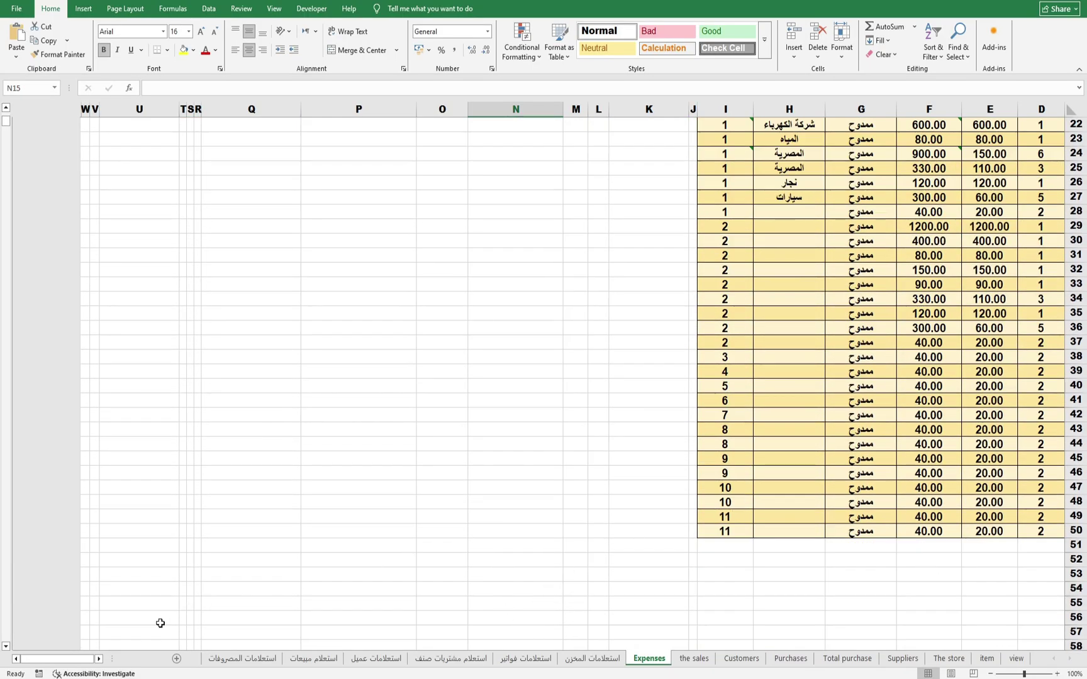
scroll(780, 390, up, 4)
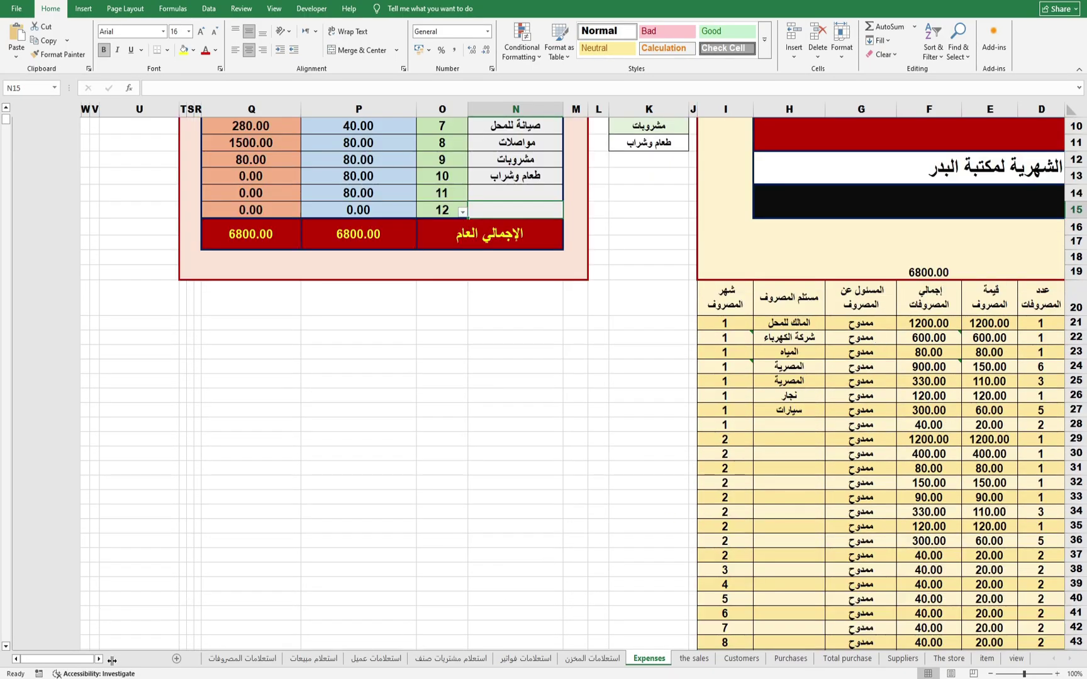
scroll(837, 260, right, 5)
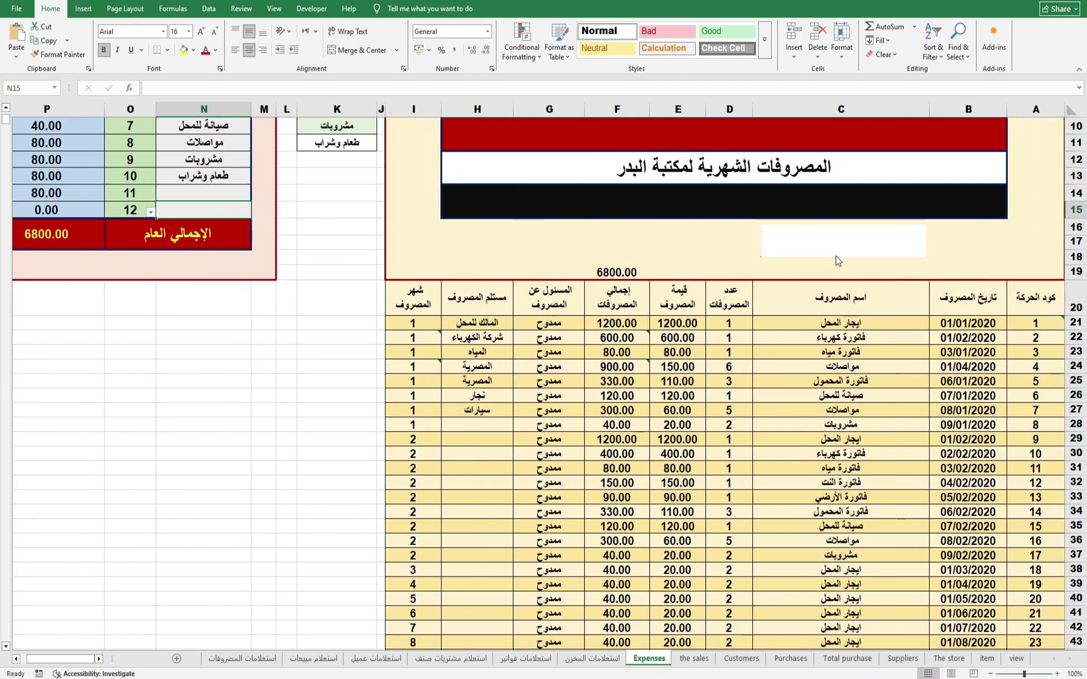
click(836, 252)
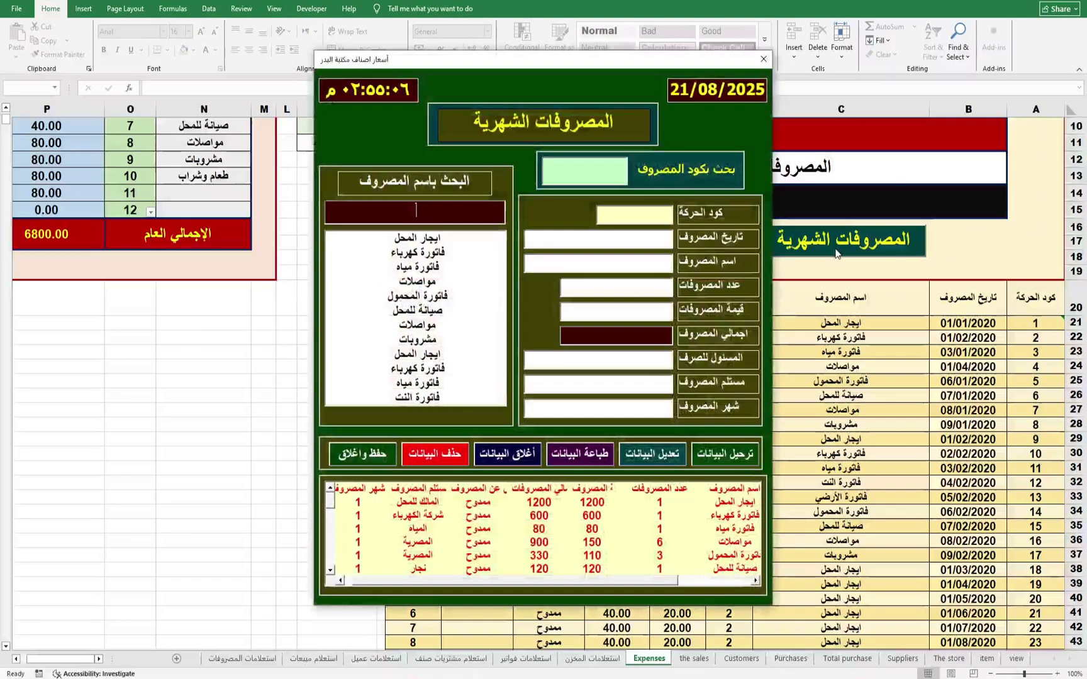
Step: Load فاتورة النت into the expenses form, save and close it, then show the Purchases sheet
click(421, 402)
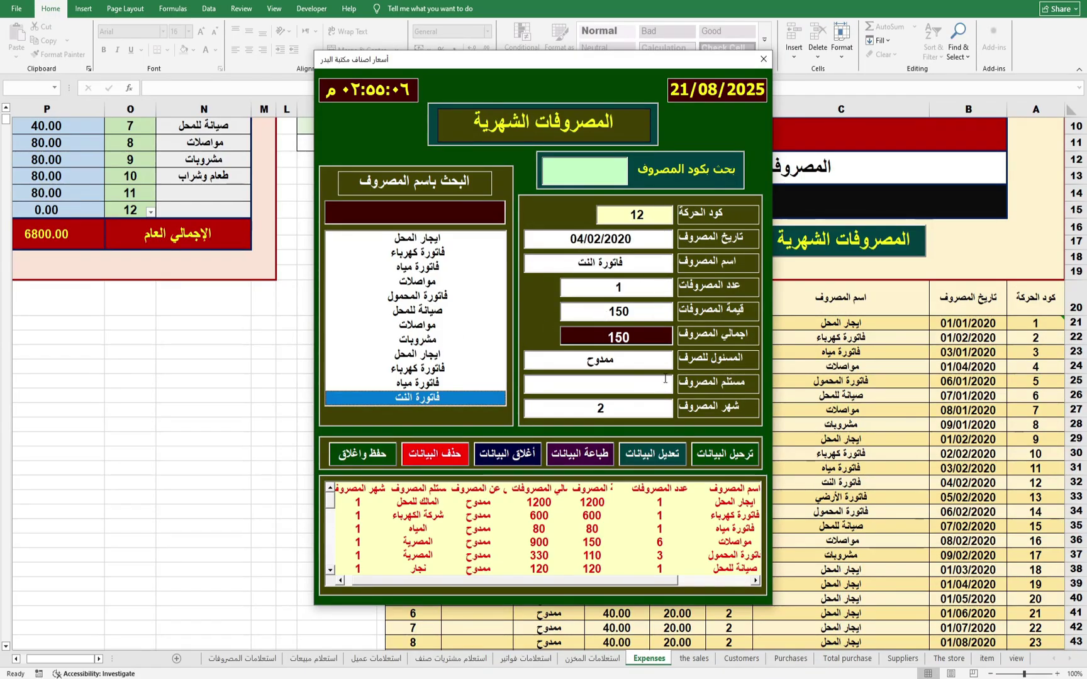
click(356, 454)
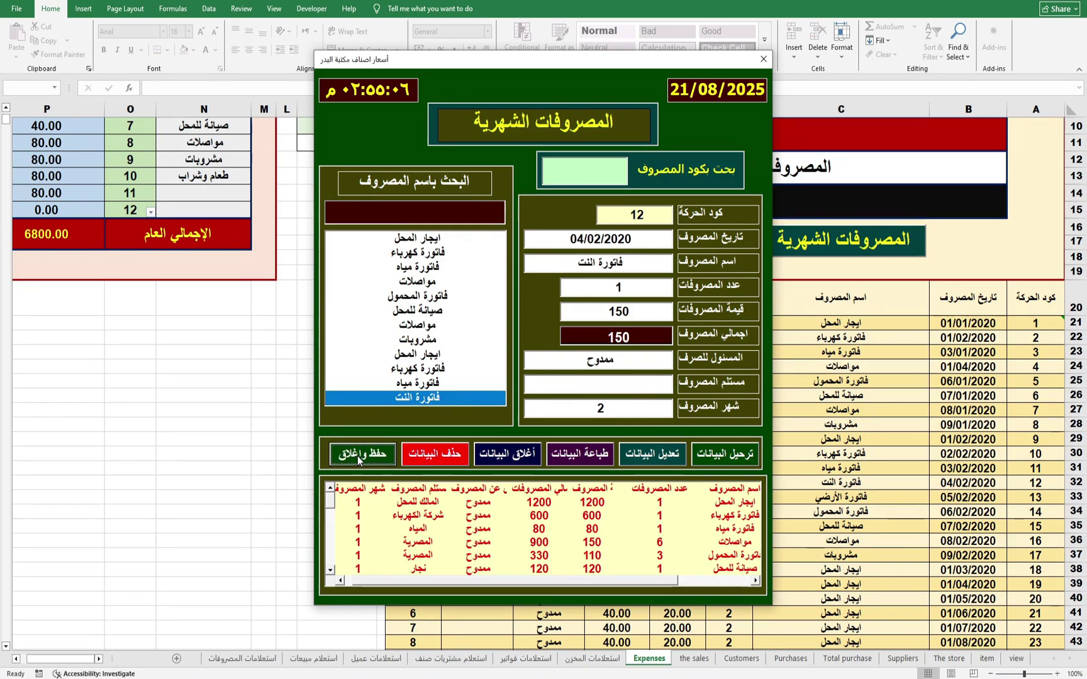
click(763, 58)
click(1015, 658)
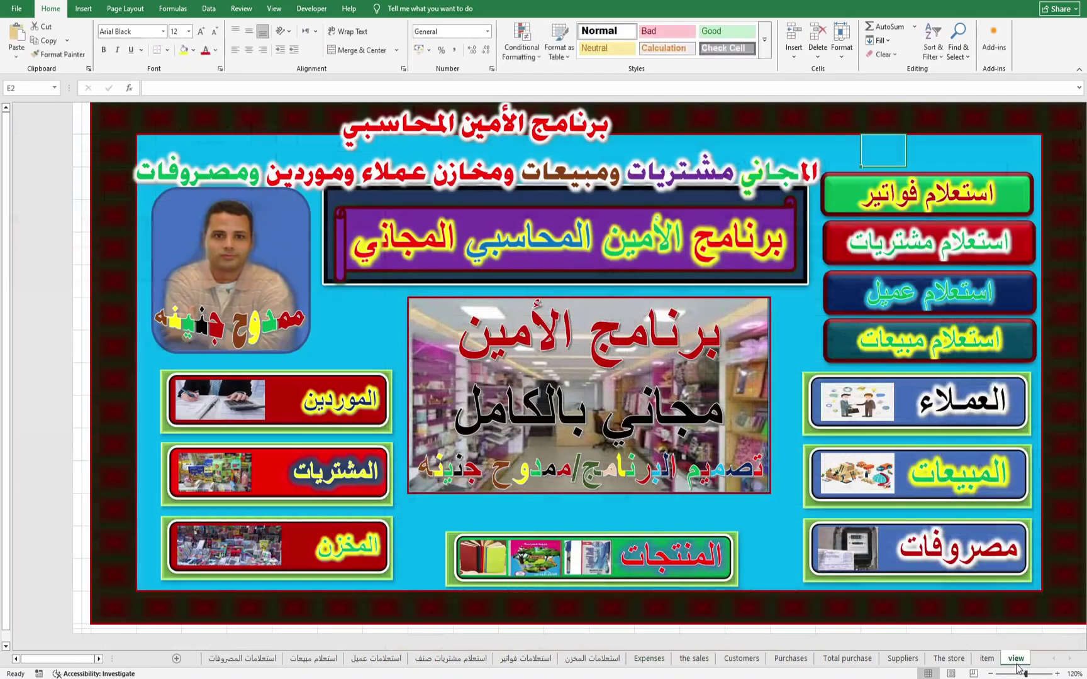
click(345, 483)
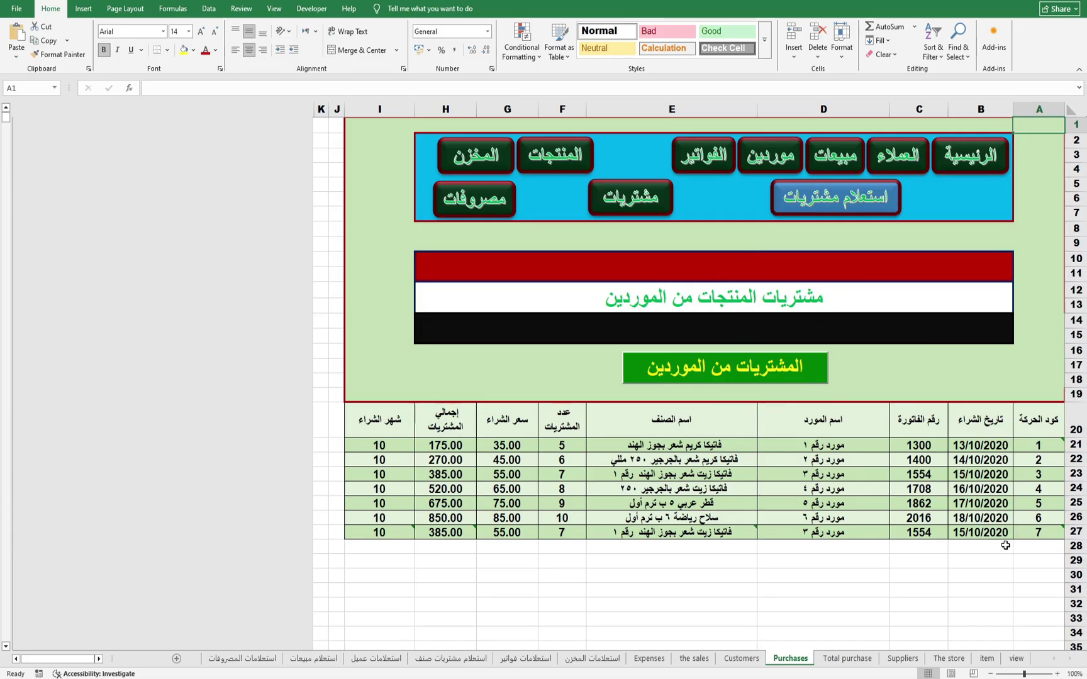
Step: Enter today's date 21/08/2025 in B28 and invoice number 1566 in C28
click(983, 547)
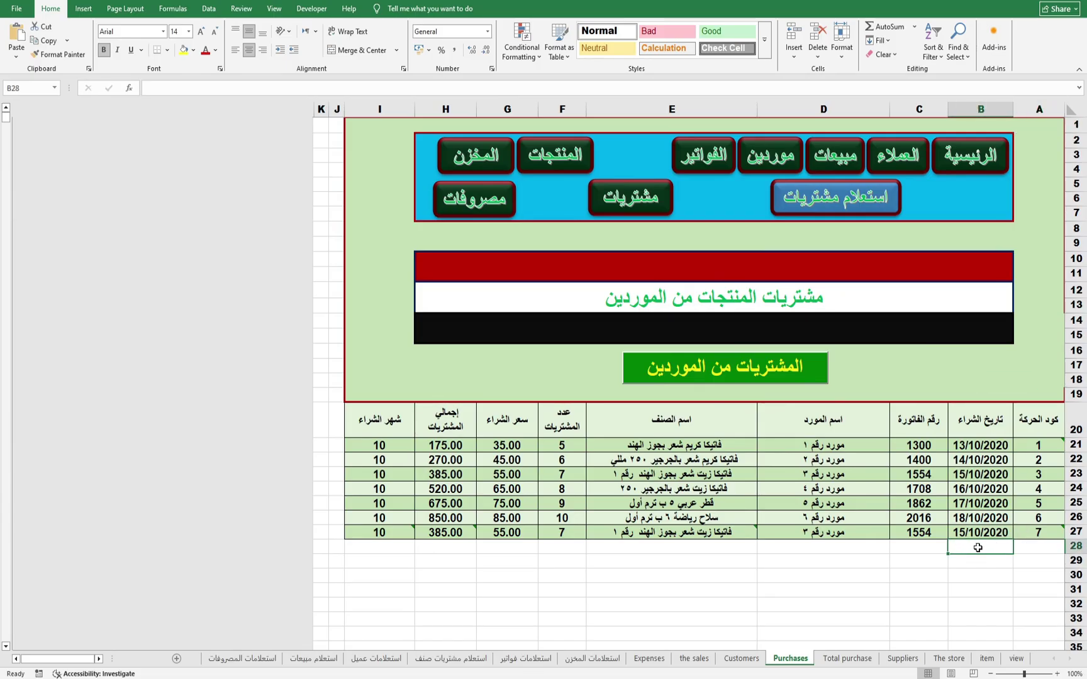
key(ctrl+semicolon)
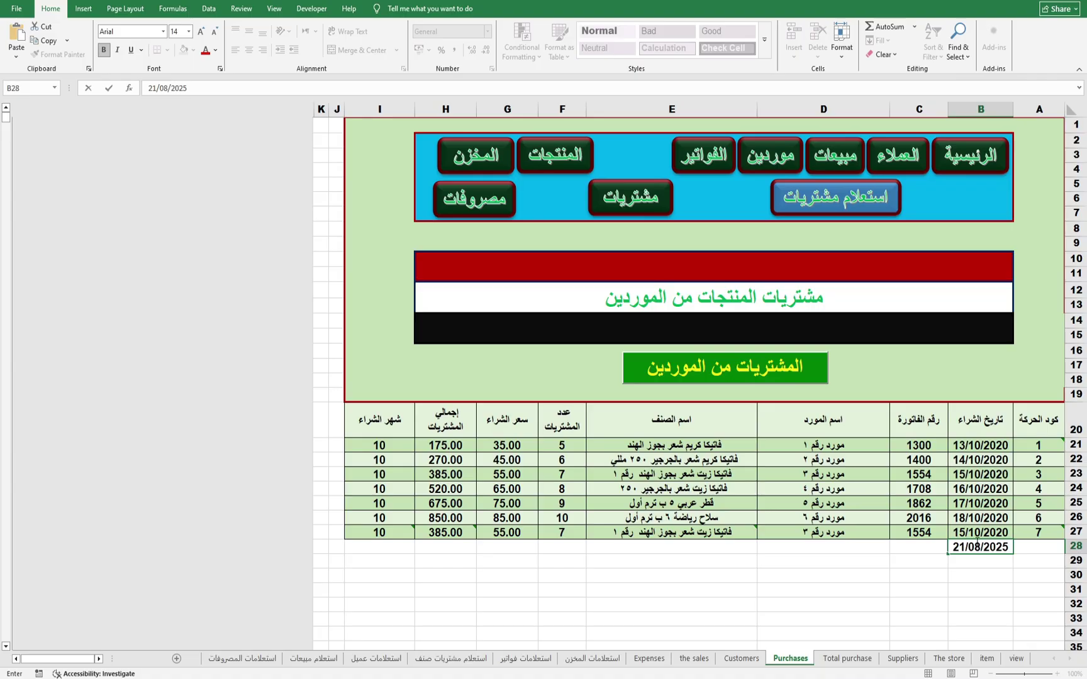
key(Return)
click(916, 545)
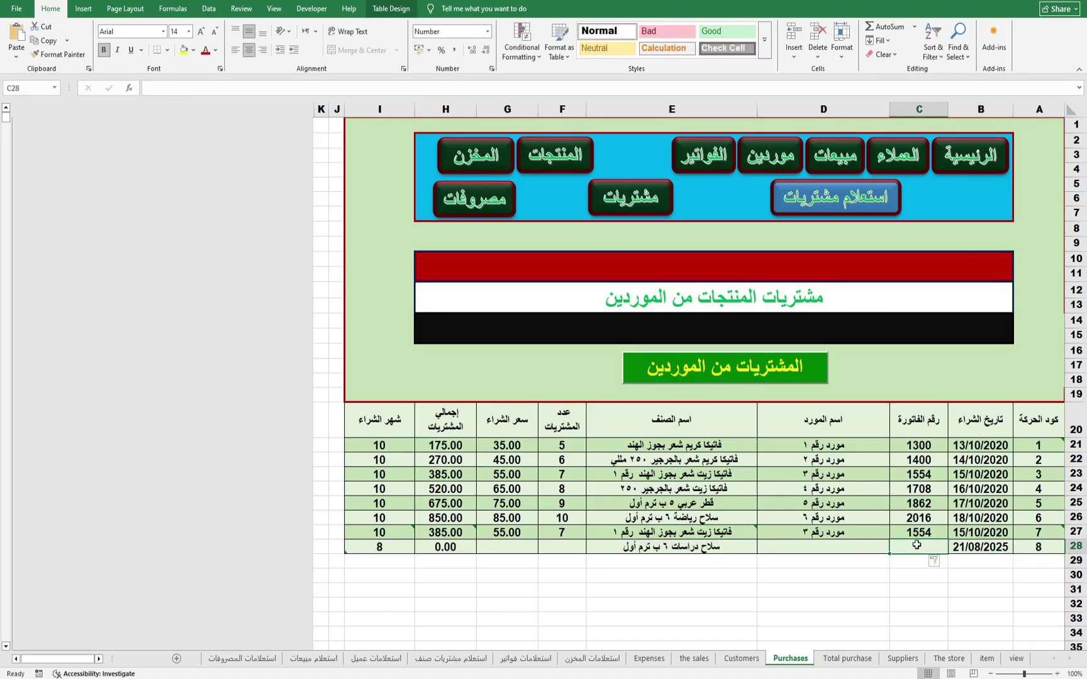
text(1566)
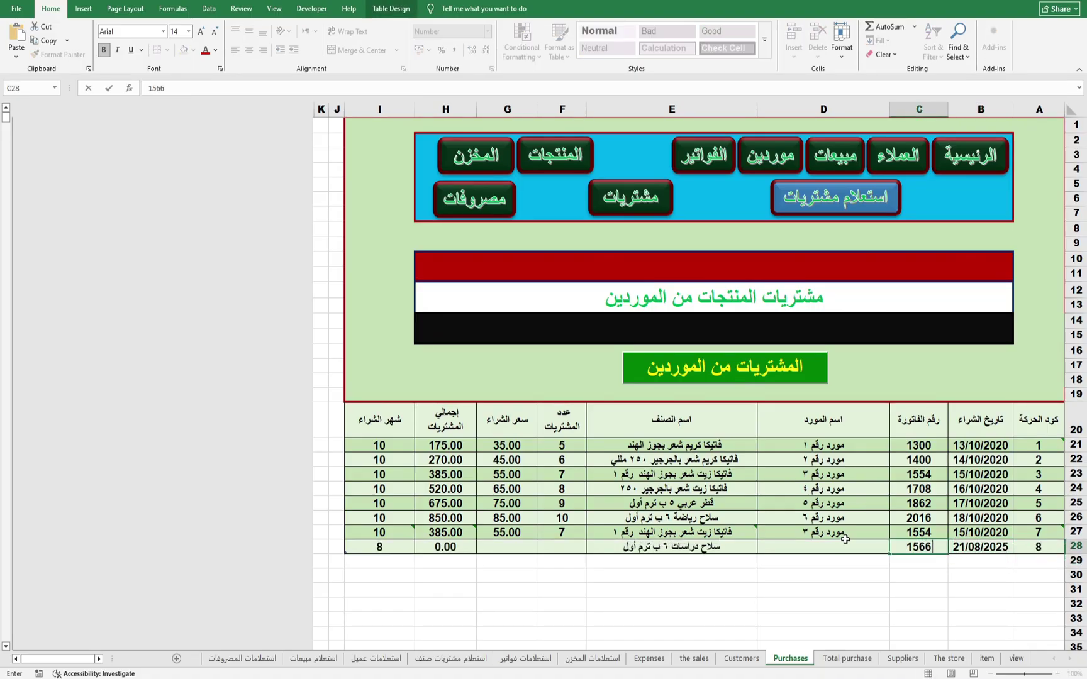
click(846, 549)
Step: Set supplier مورد رقم ٦, quantity 15 and unit price 55, totalling 825.00
click(752, 548)
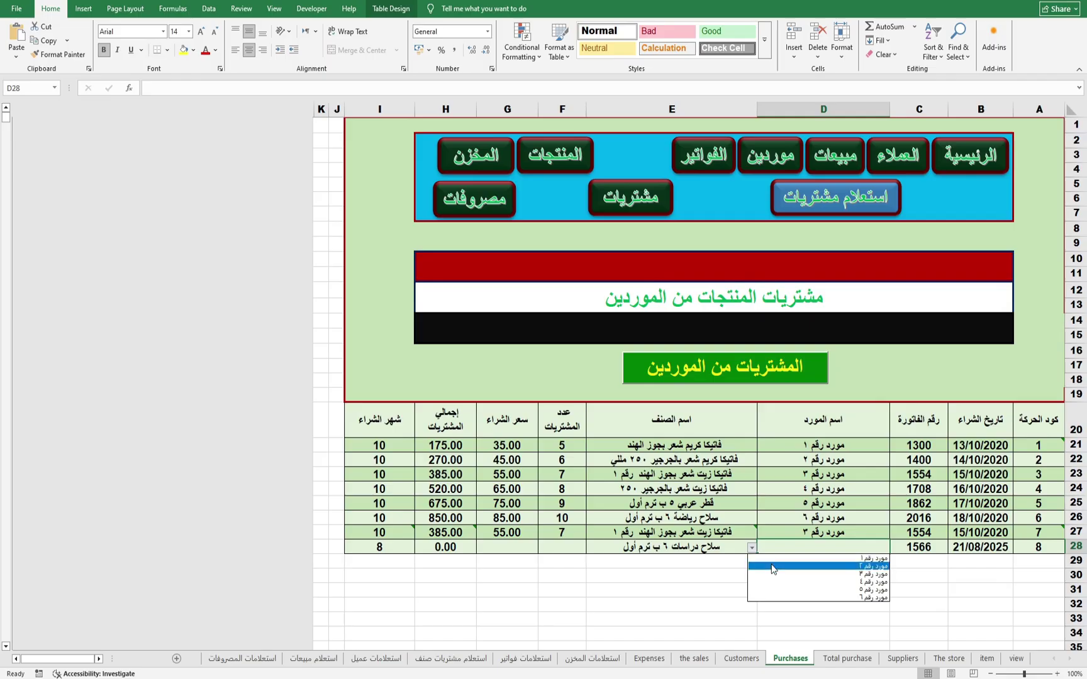
click(780, 596)
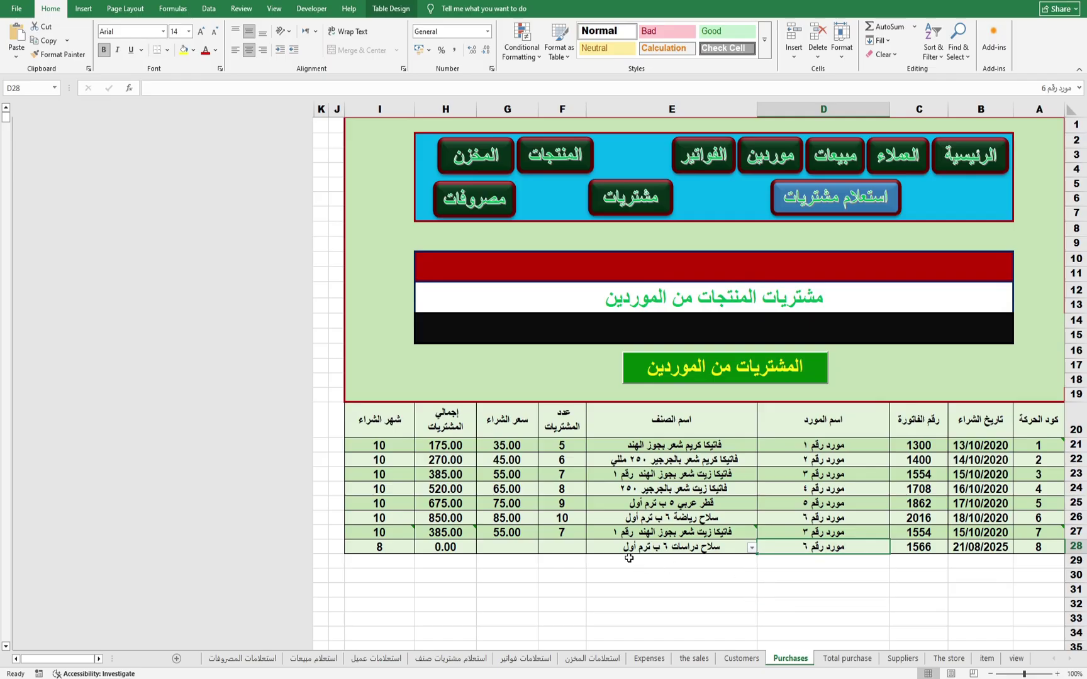
click(558, 547)
text(15)
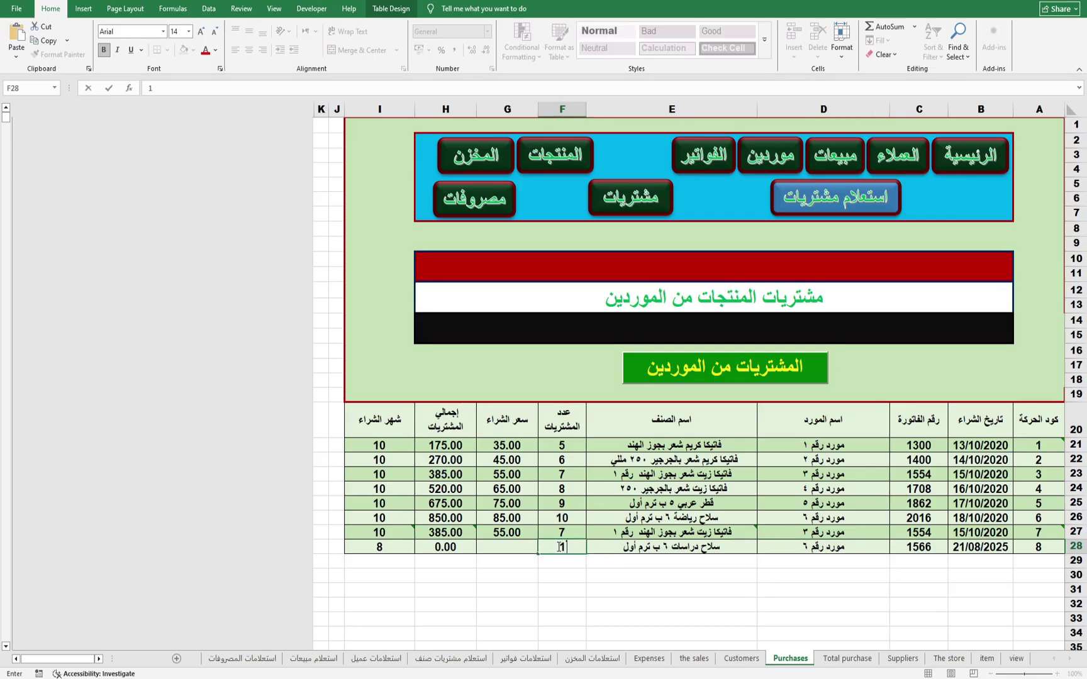
click(517, 546)
text(55)
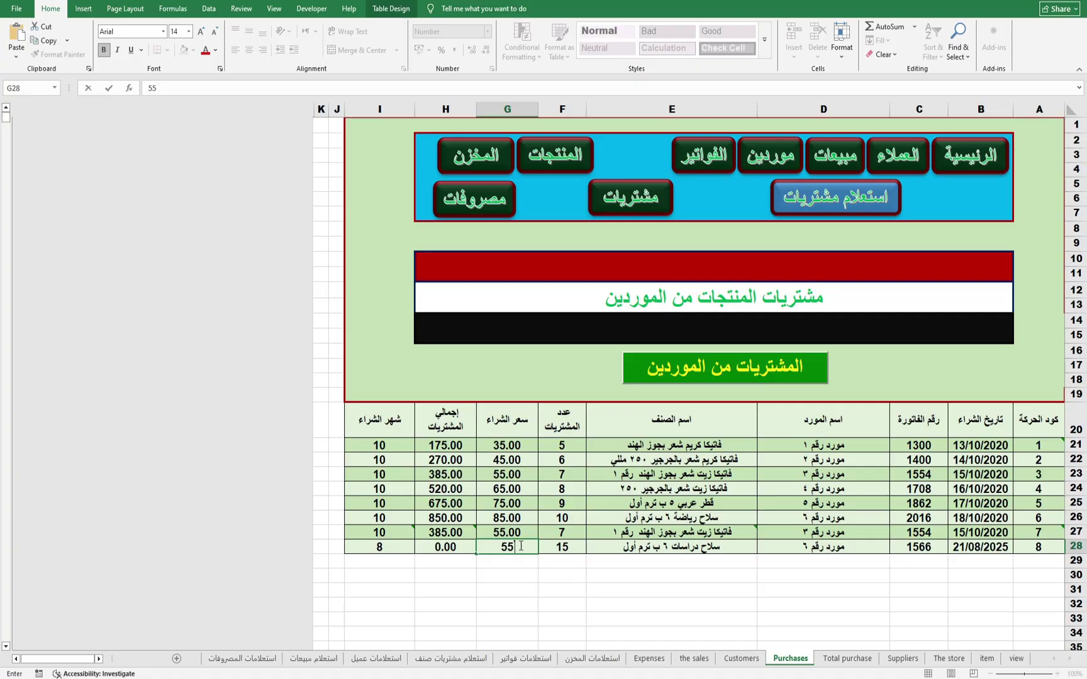
key(Tab)
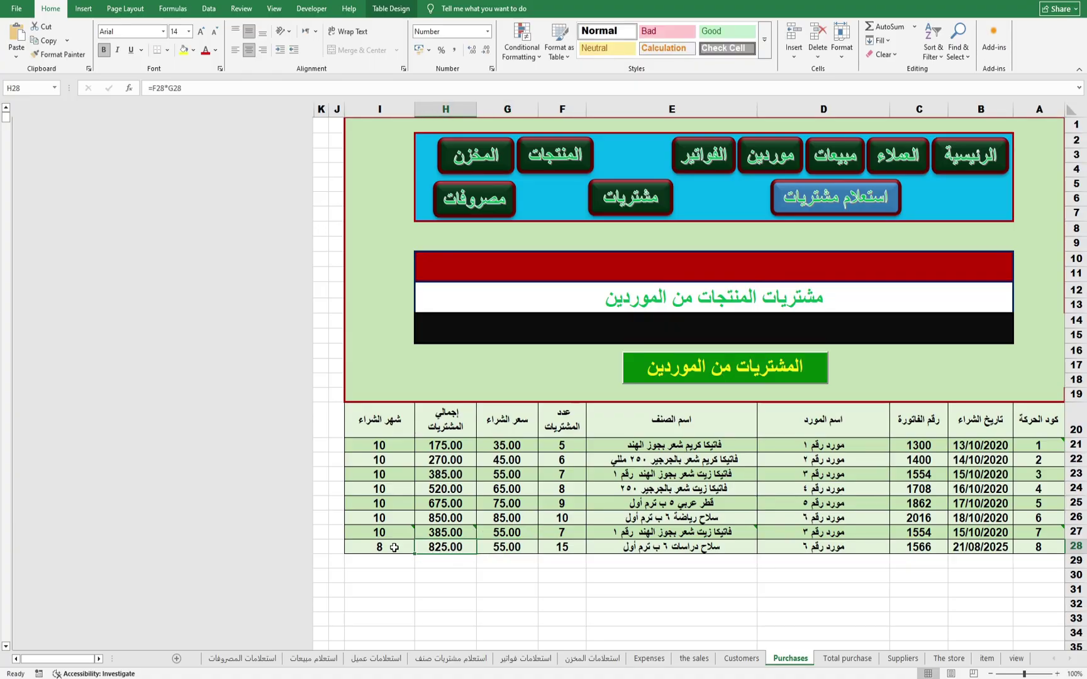
key(Tab)
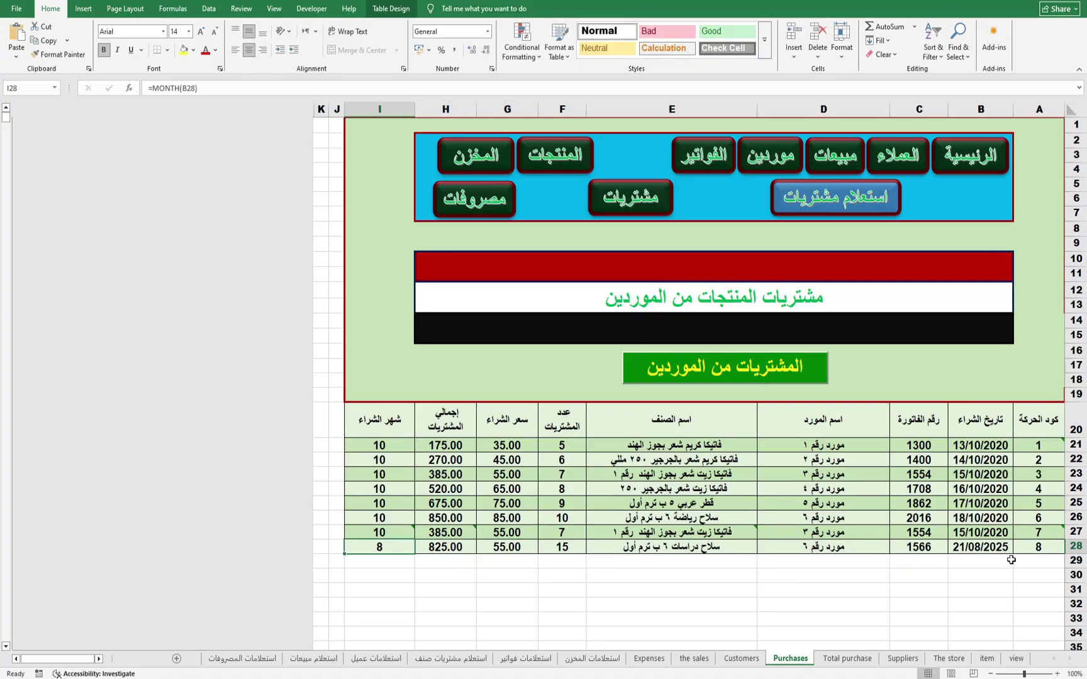
click(1009, 552)
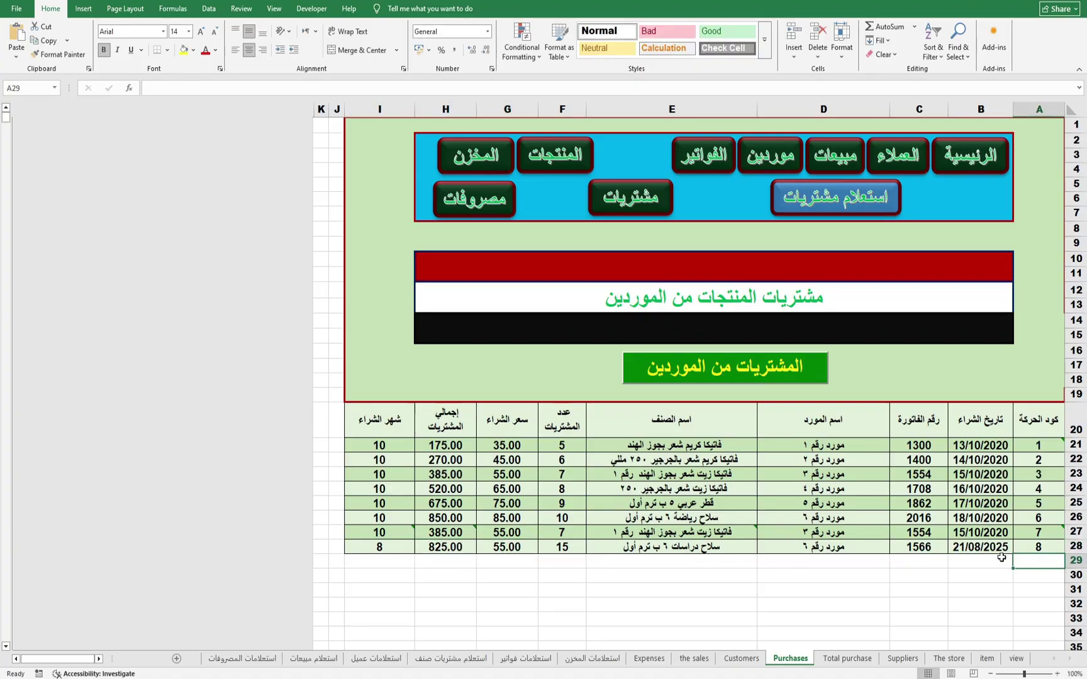
click(1035, 562)
Step: Enter today's date in B29 and invoice number 125 in C29
click(978, 565)
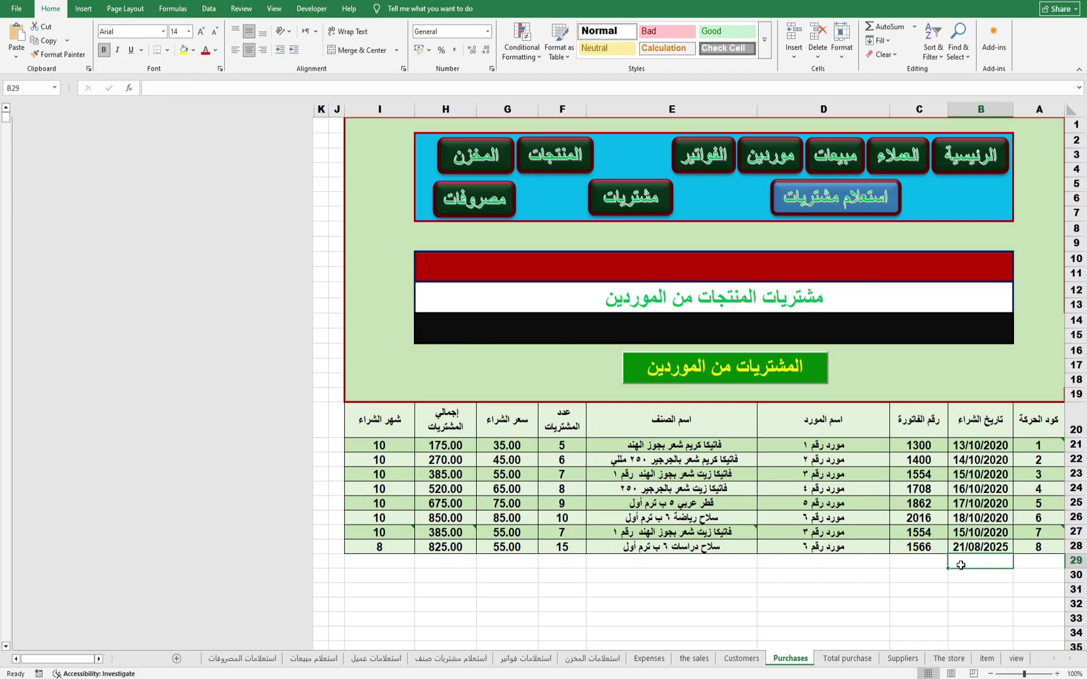
key(ctrl+semicolon)
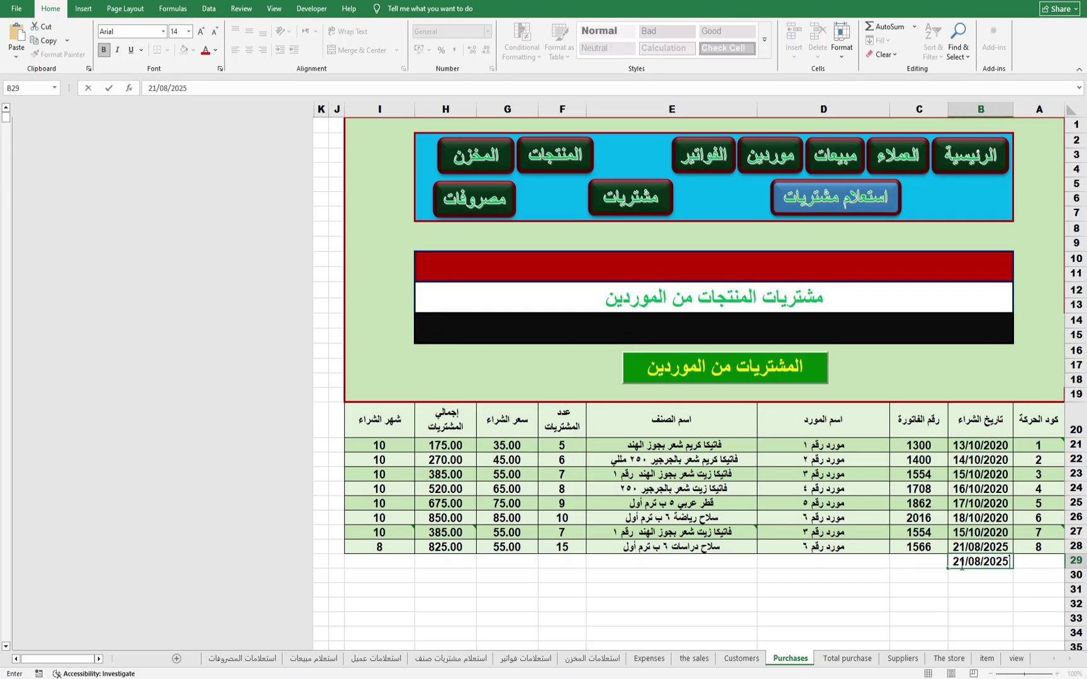
key(Return)
click(905, 564)
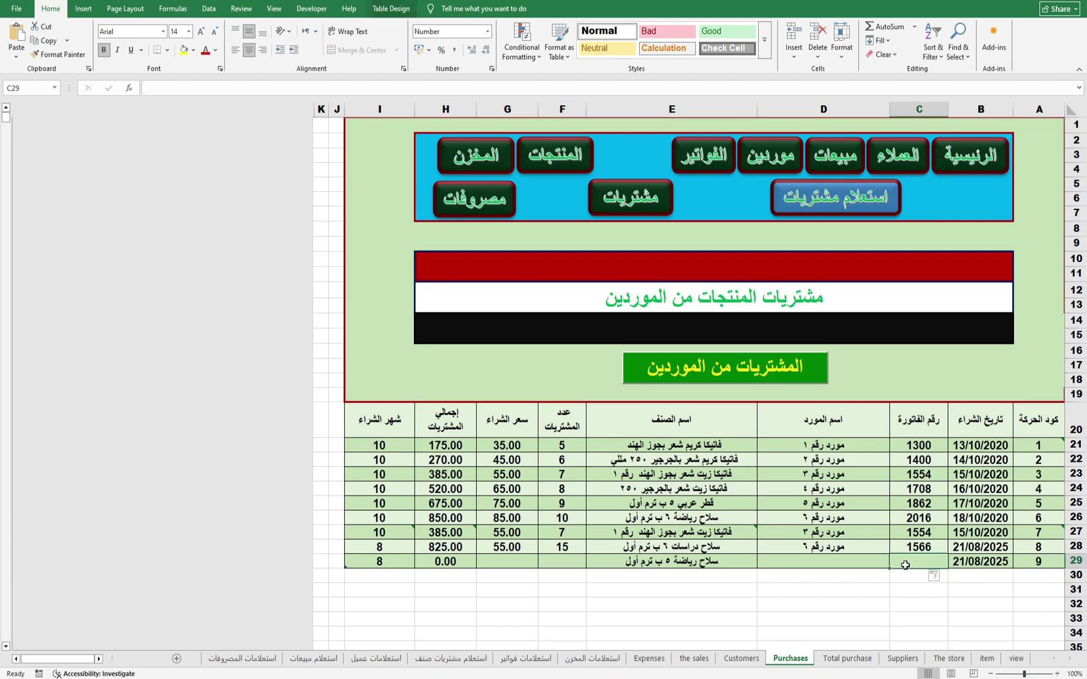
text(125)
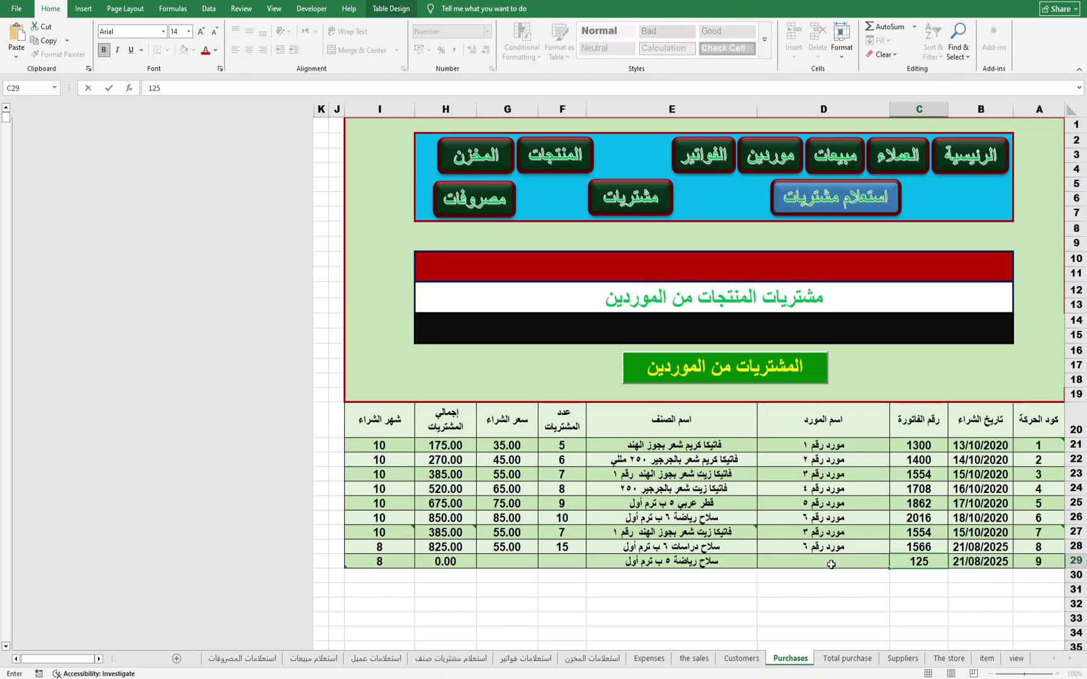
click(816, 562)
Step: Set supplier مورد رقم ٢, quantity 16 and unit price 66, totalling 1056.00
click(753, 562)
click(834, 585)
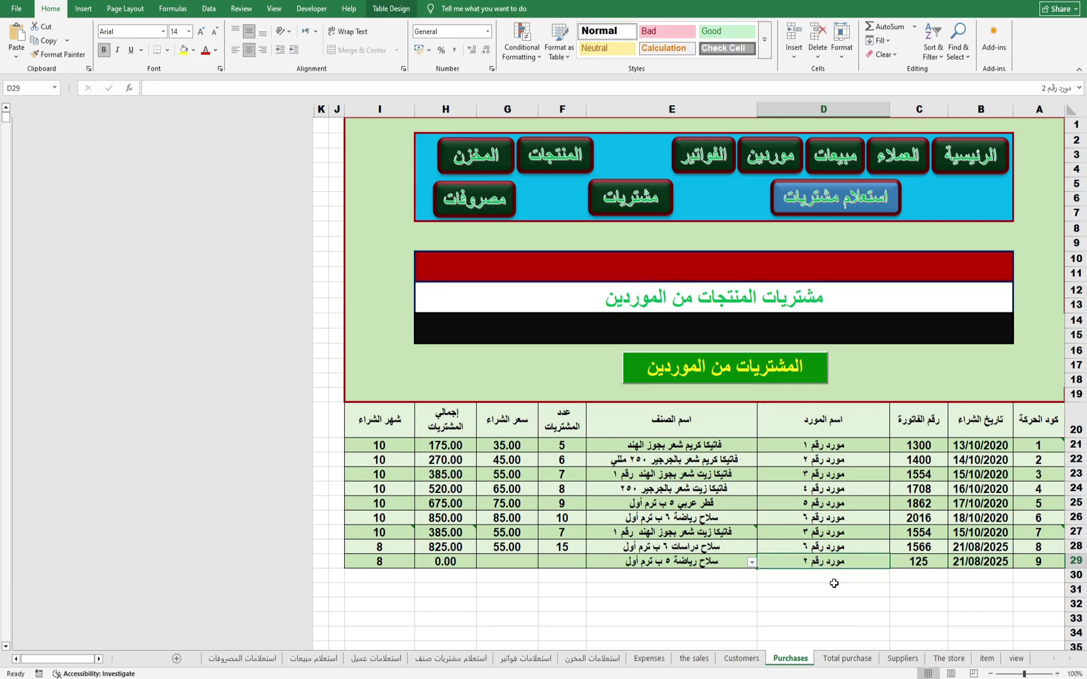
click(543, 561)
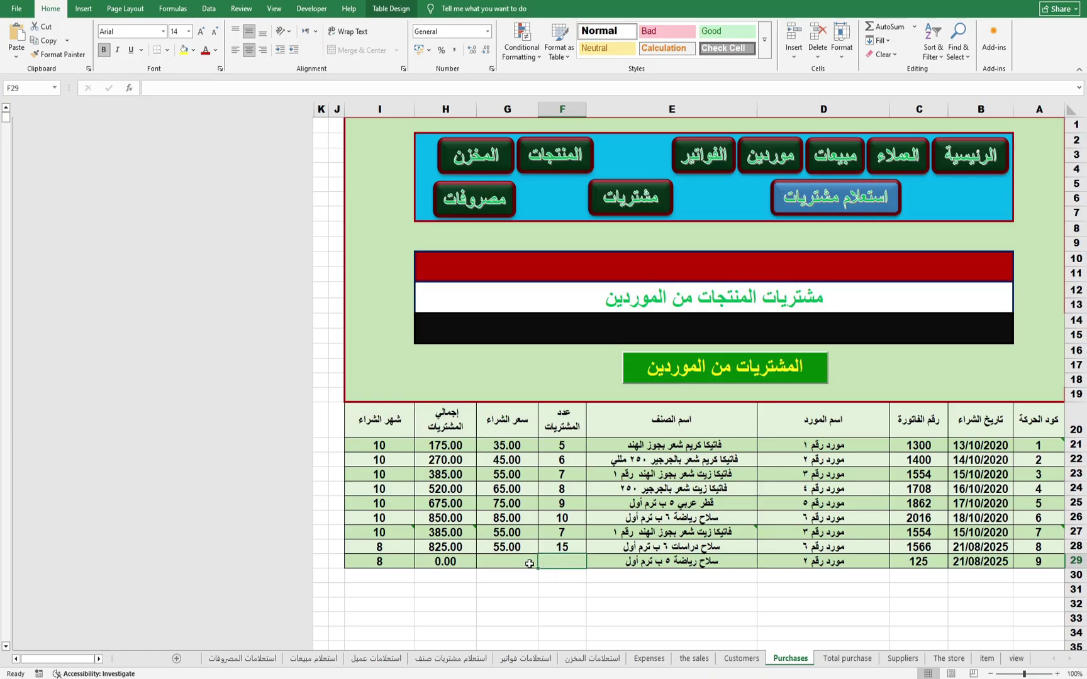
click(614, 564)
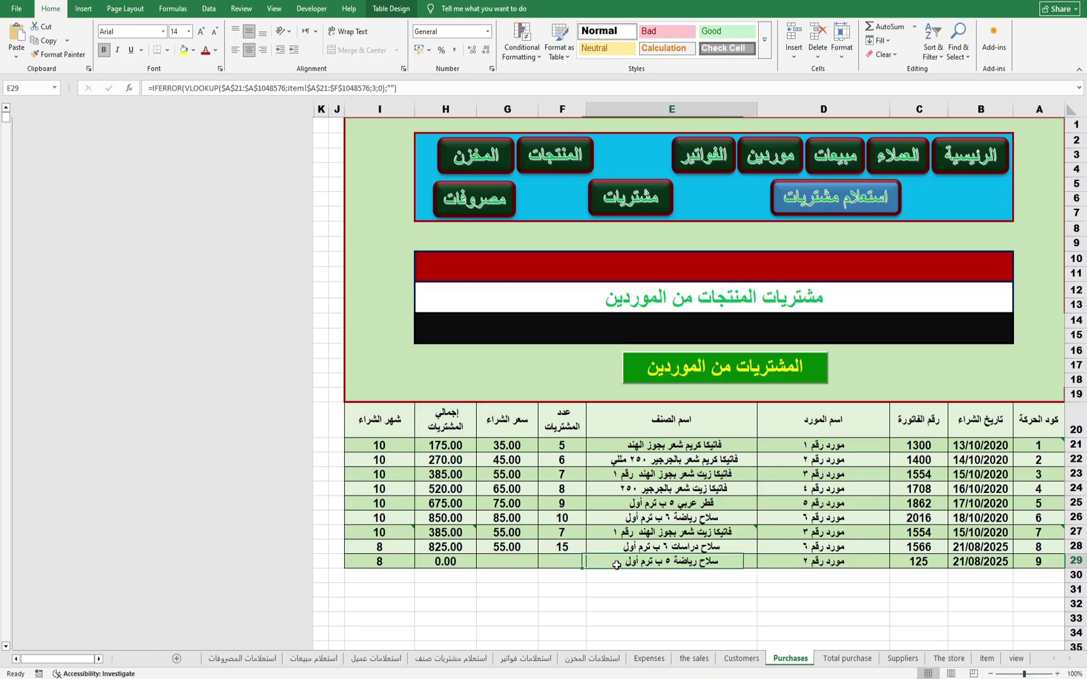
click(552, 560)
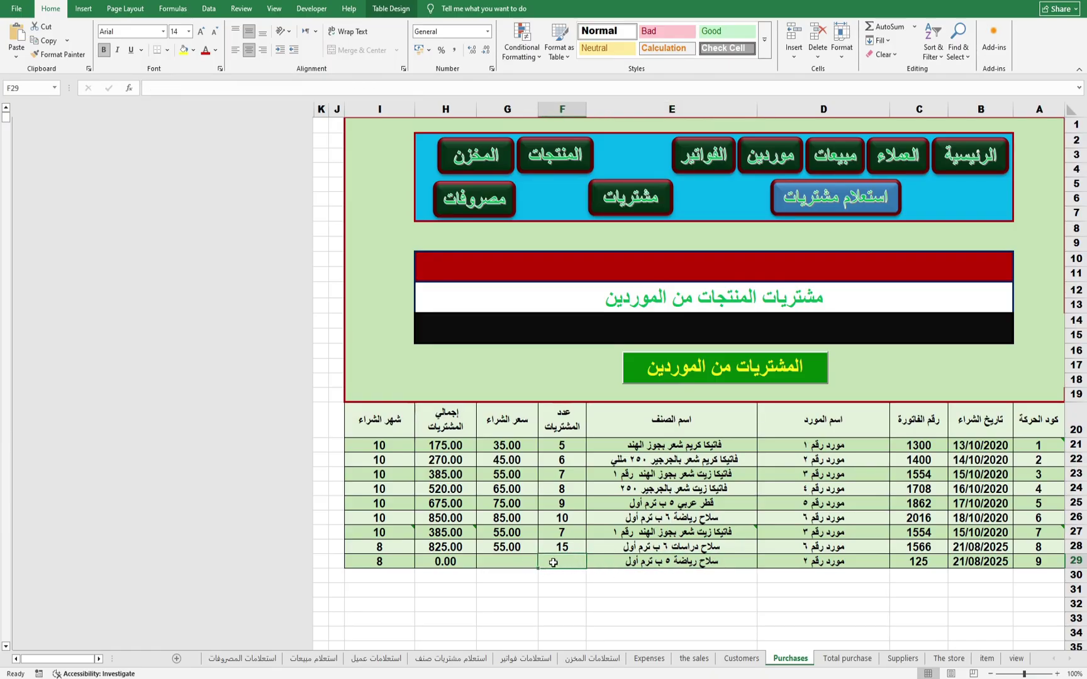
text(1)
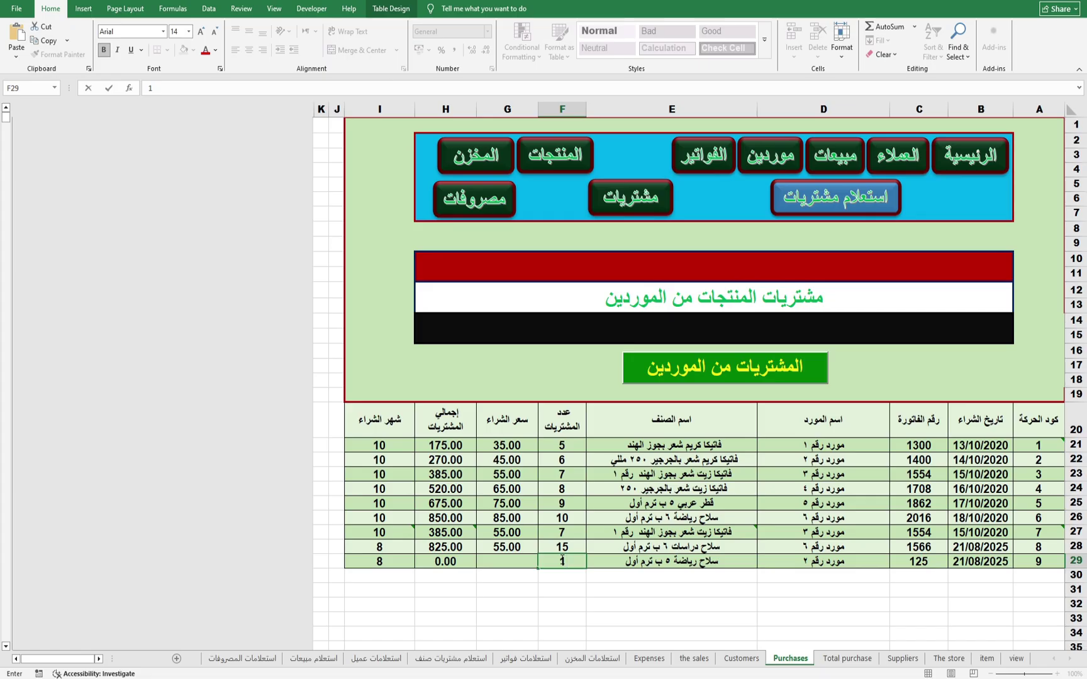
text(6)
click(521, 560)
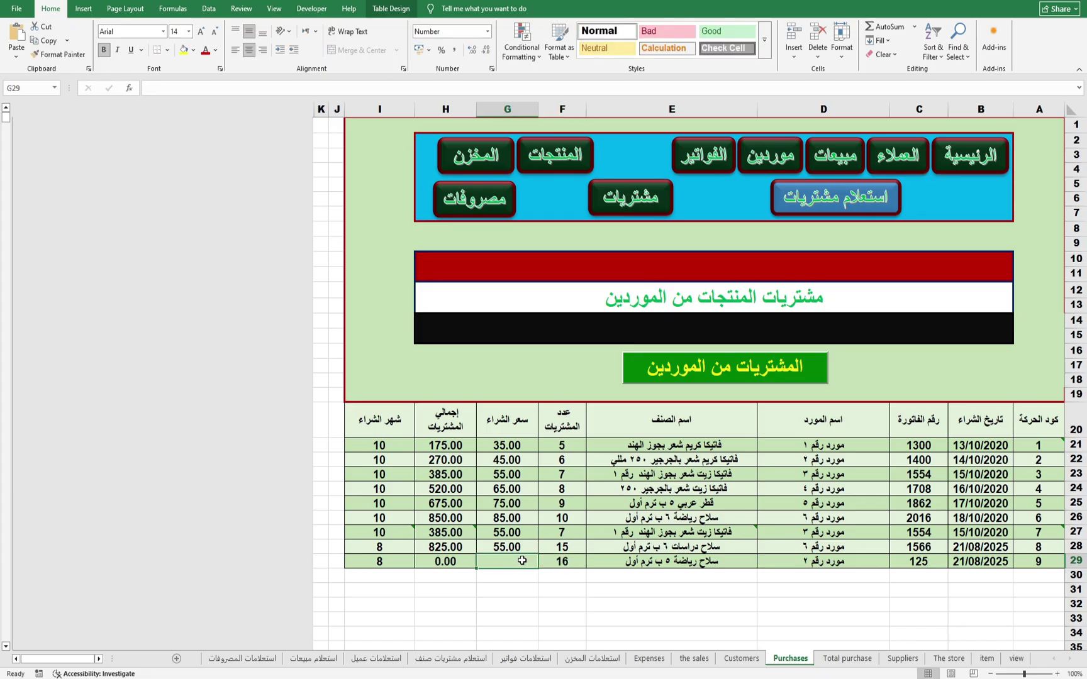
text(66)
click(465, 566)
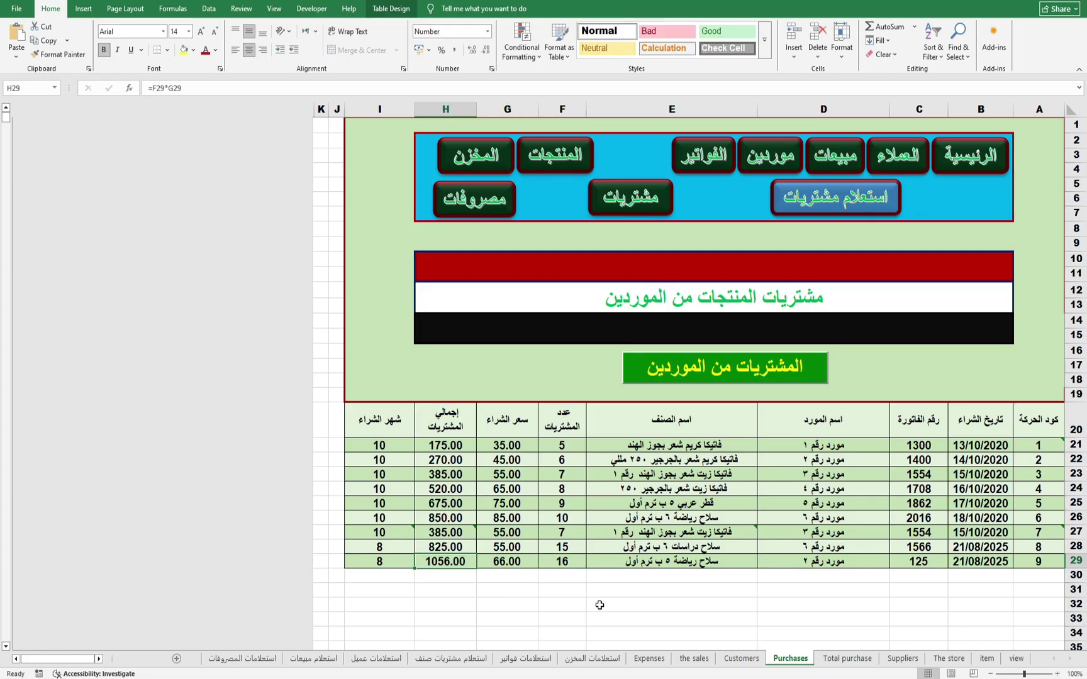
click(962, 592)
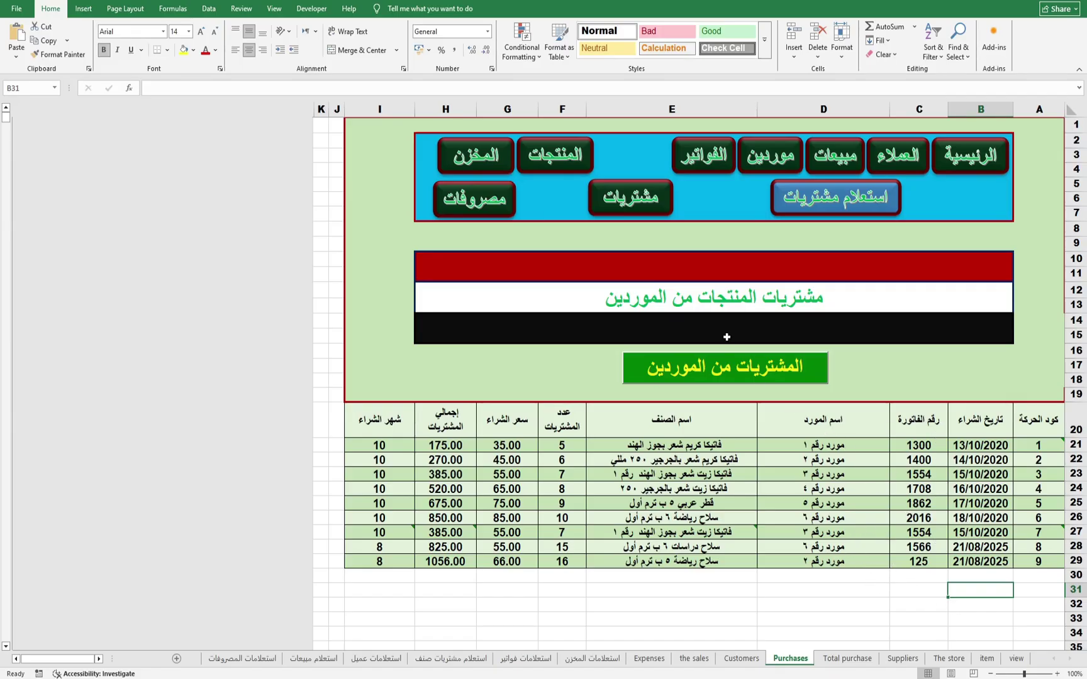
click(750, 373)
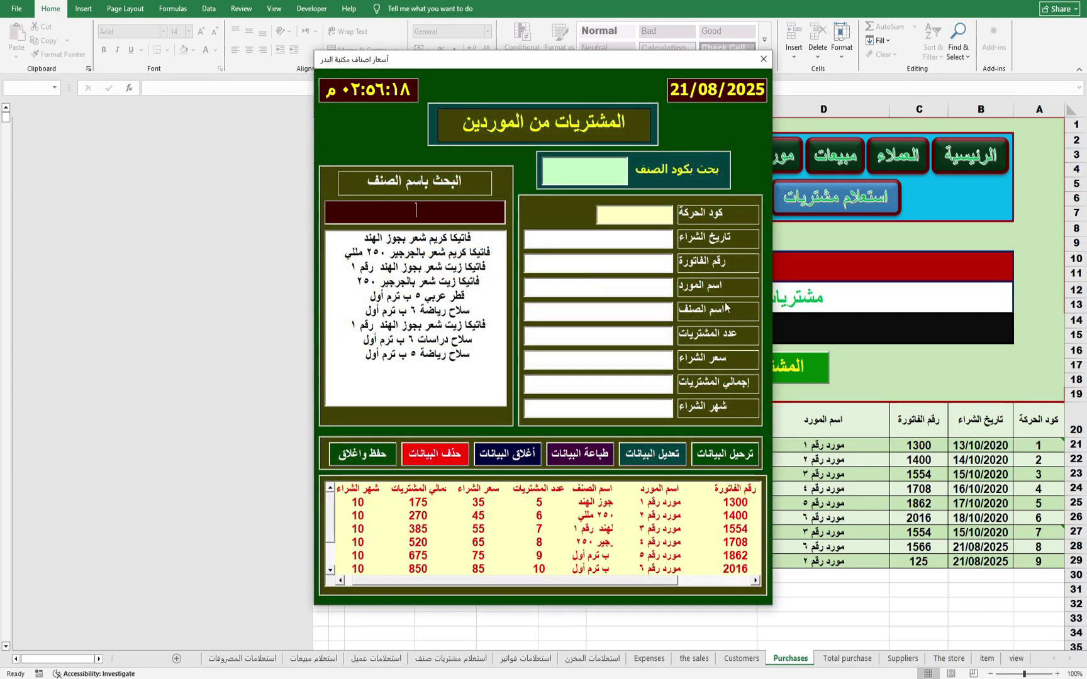
click(458, 237)
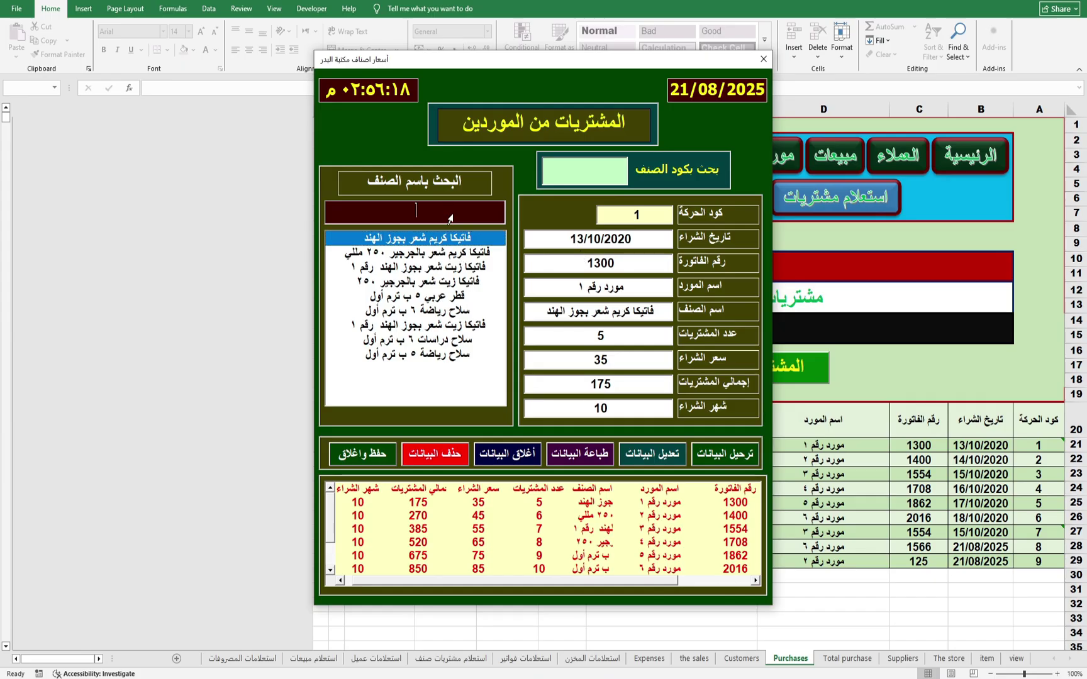
text(فا)
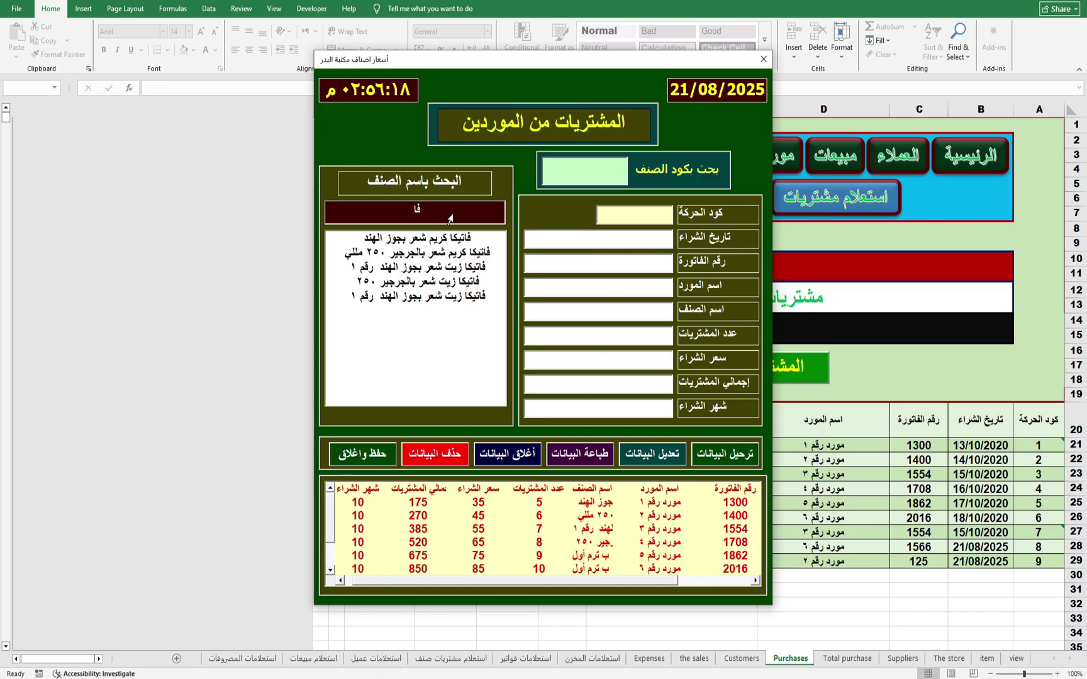
key(BackSpace)
key(BackSpace)
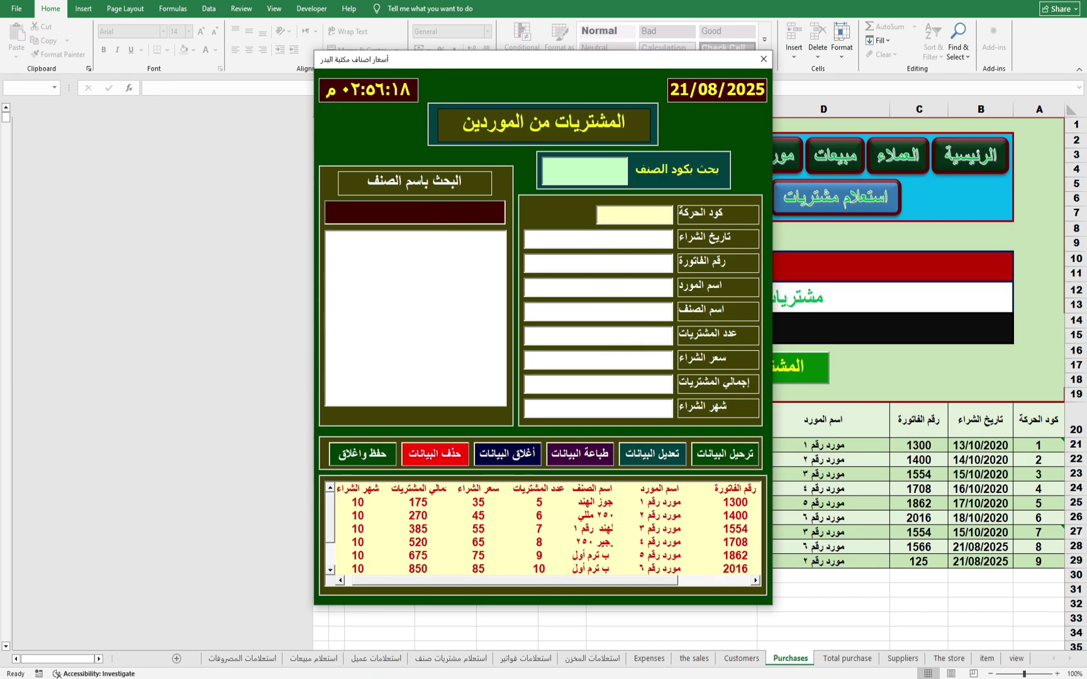
text(فا)
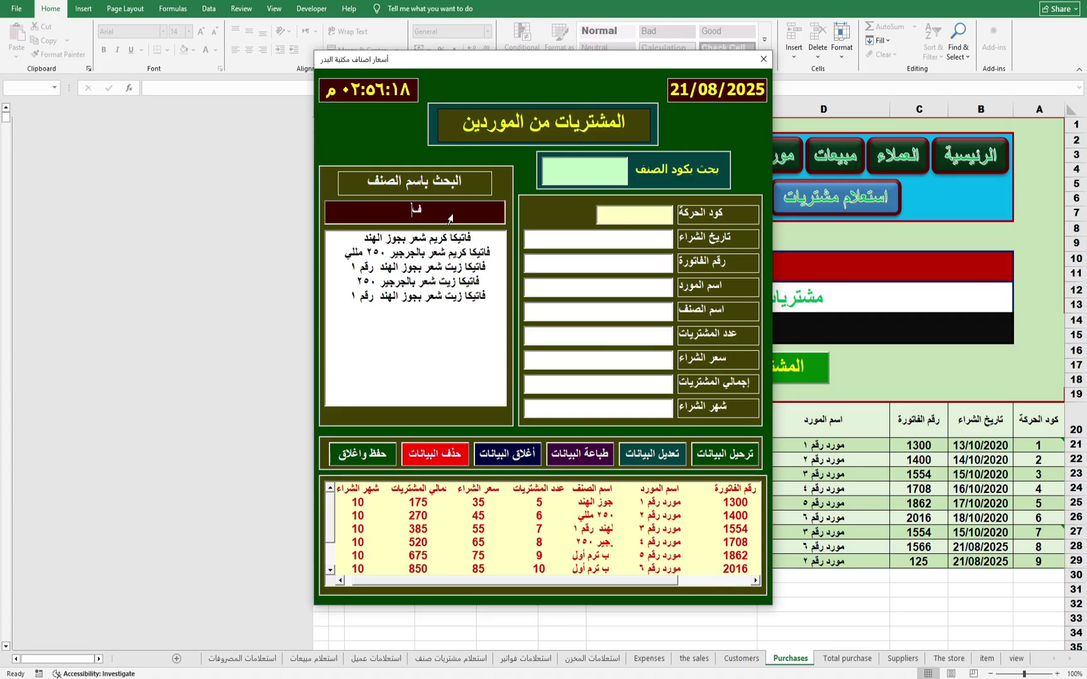
key(BackSpace)
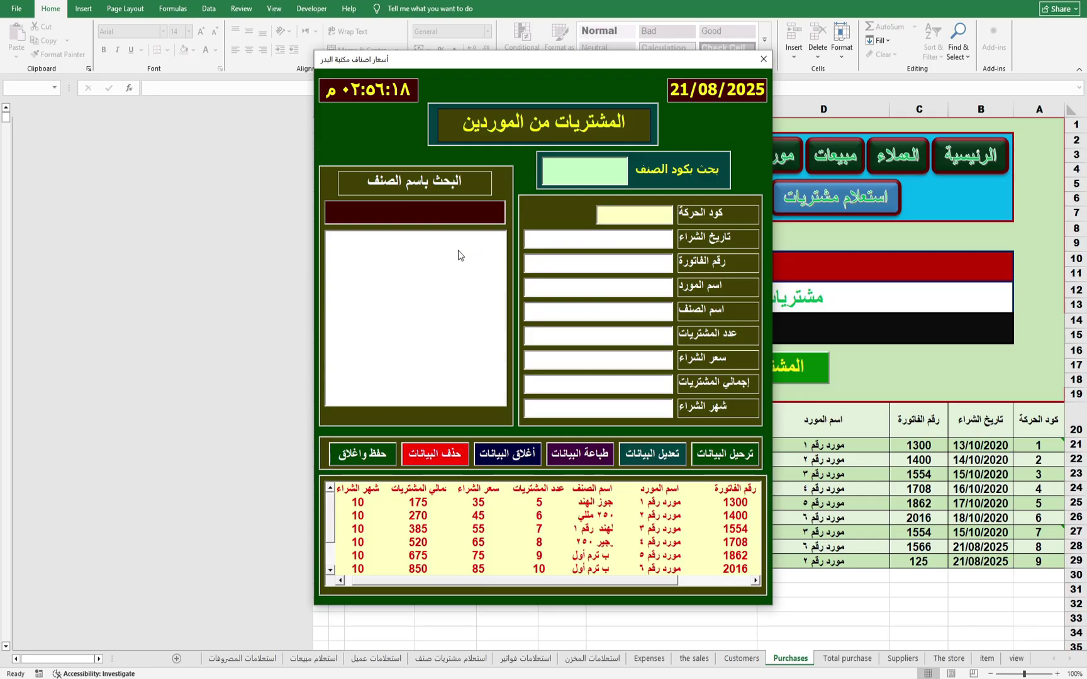
click(604, 503)
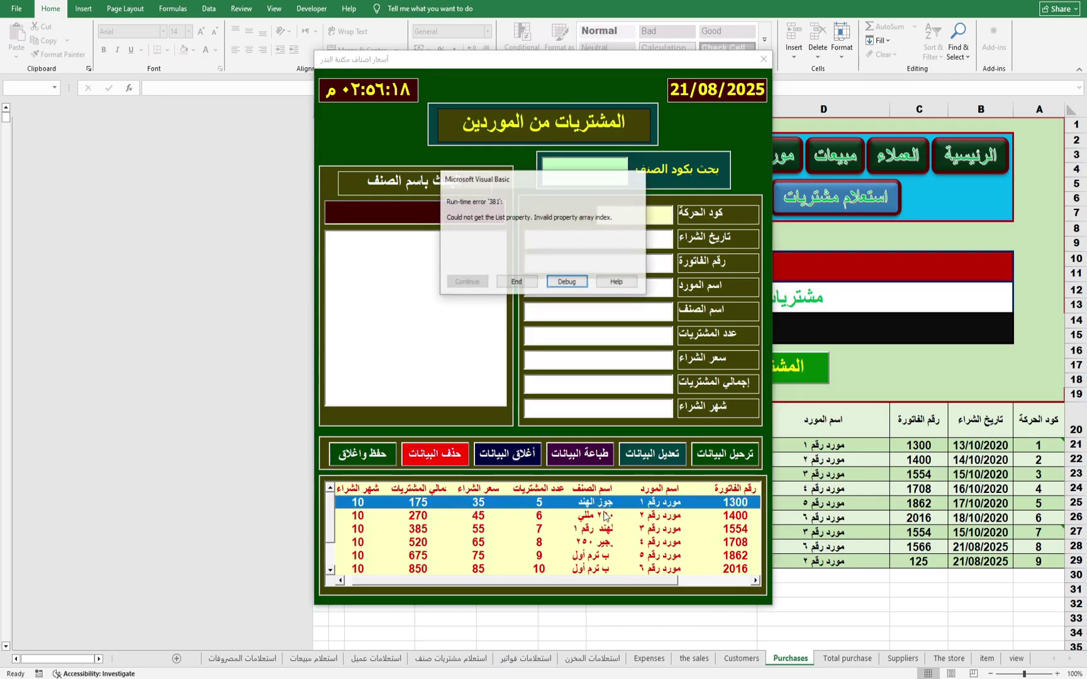
click(516, 282)
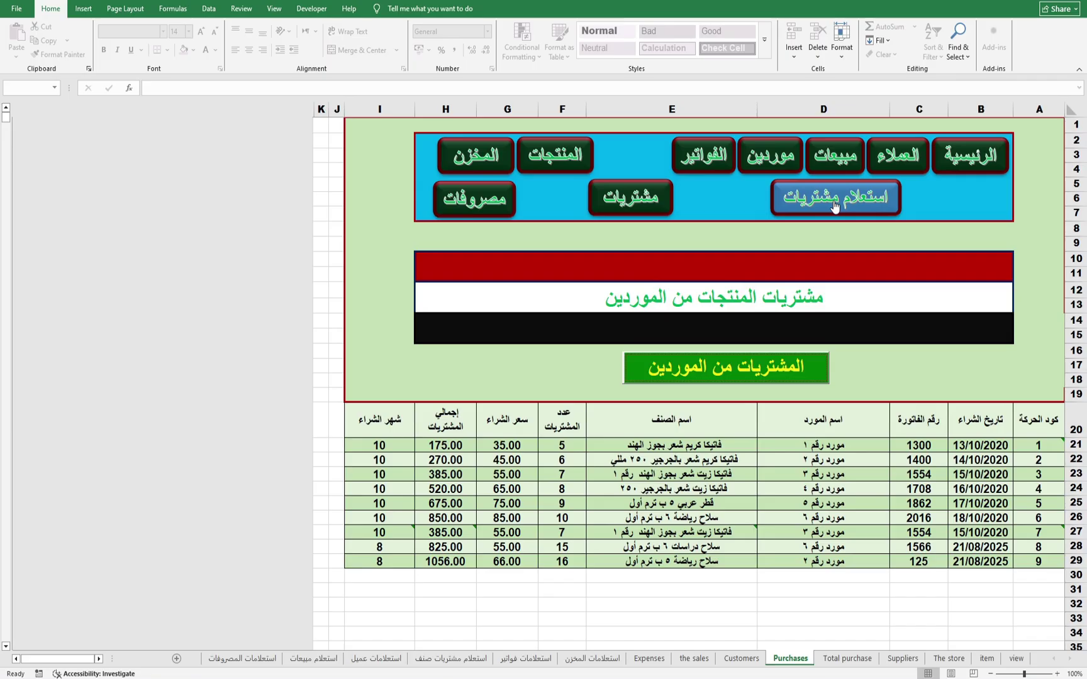
Step: Open the VBA editor from the view sheet and rearrange its window and panes
click(1015, 658)
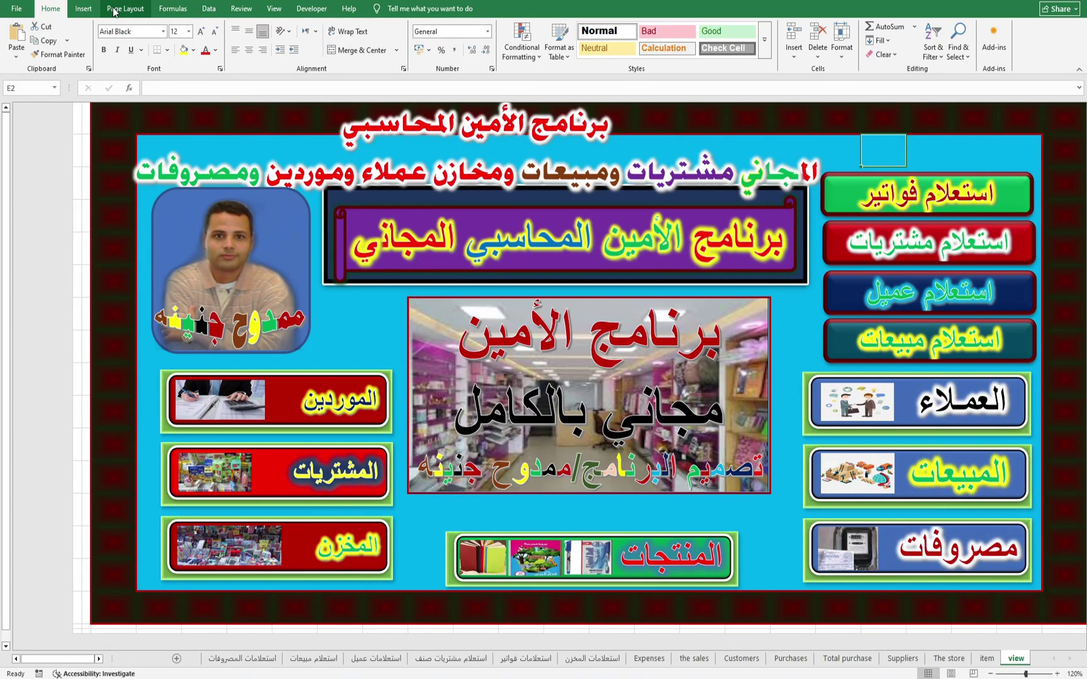
key(alt+F11)
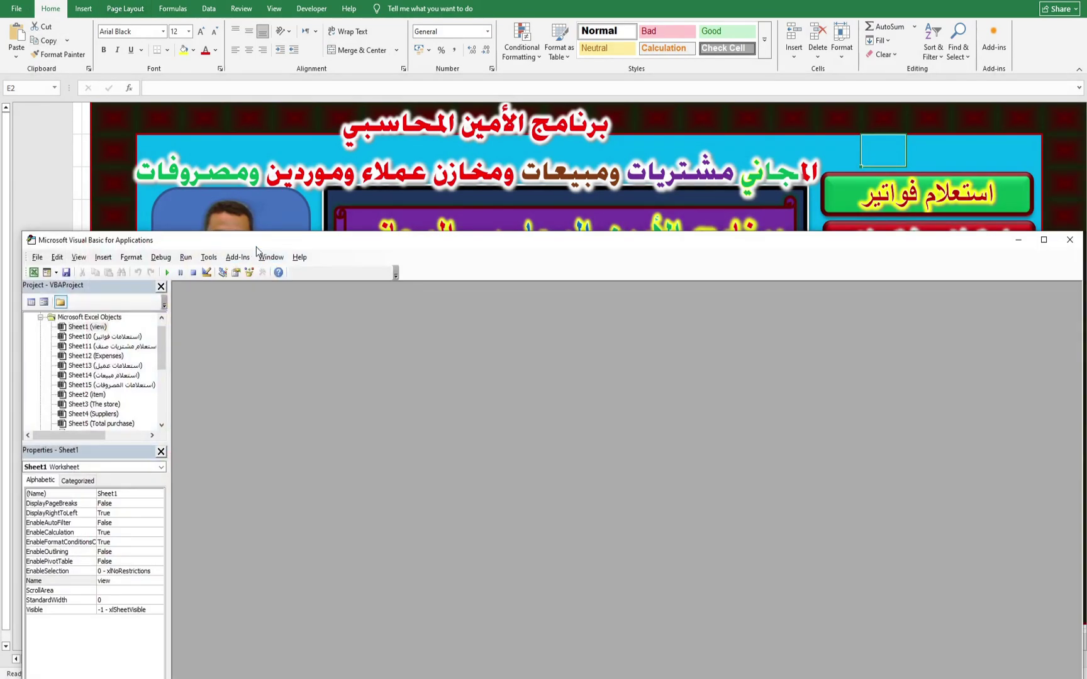
drag(256, 243, 291, 88)
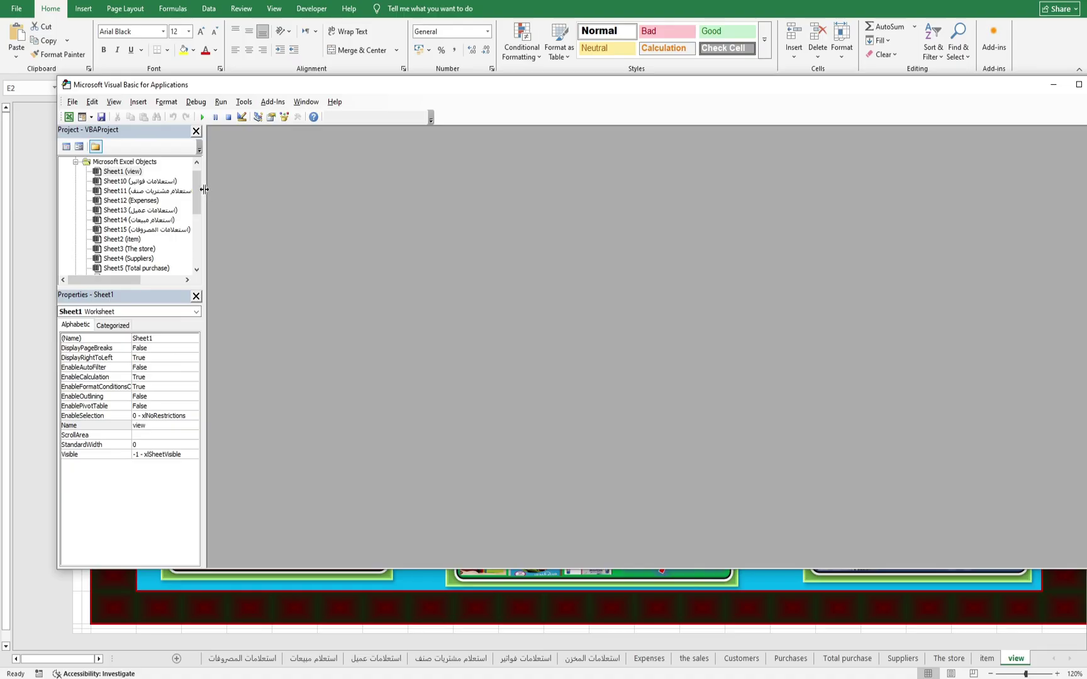
drag(204, 189, 323, 219)
Step: Open and close the Sheet10 and Sheet13 code windows
double_click(158, 181)
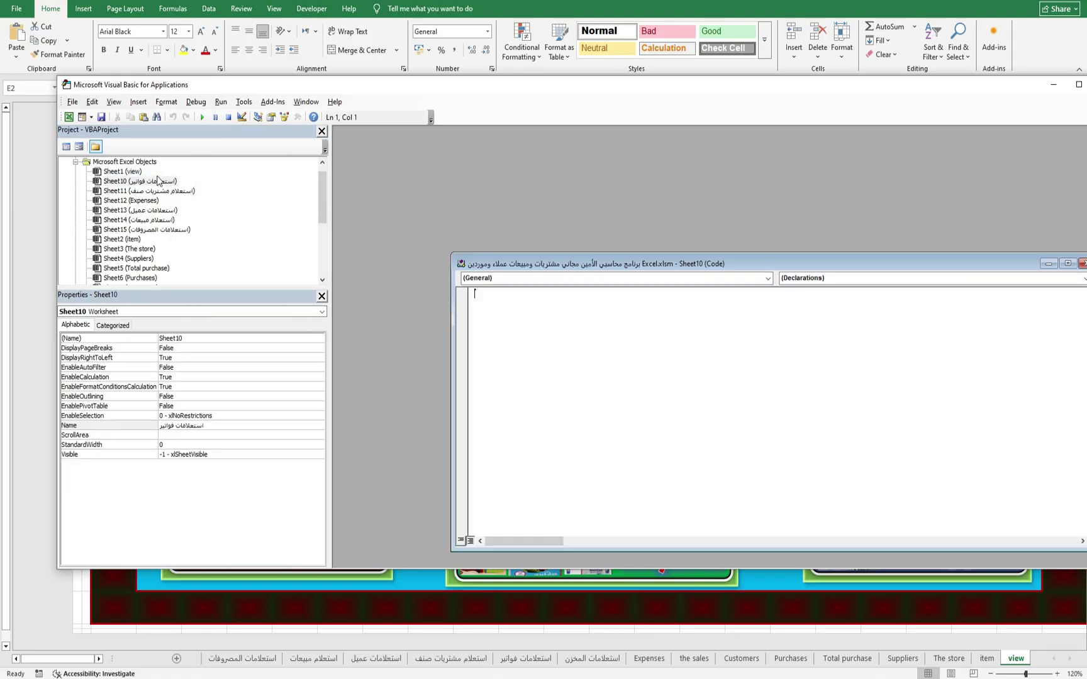
click(1083, 263)
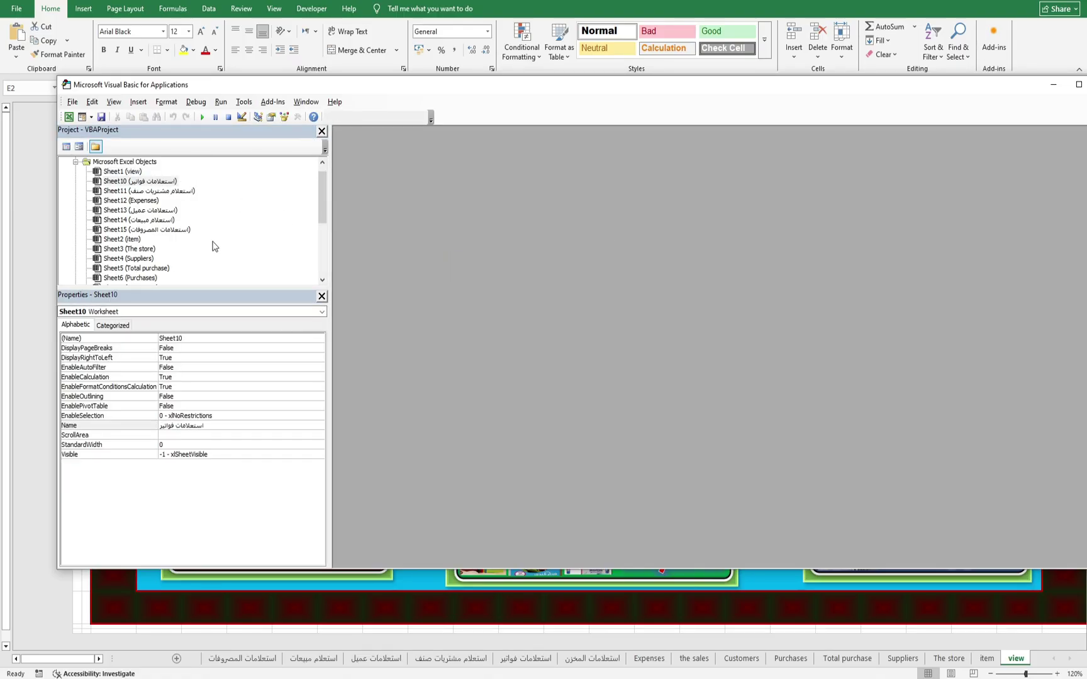
double_click(140, 210)
drag(971, 276, 918, 277)
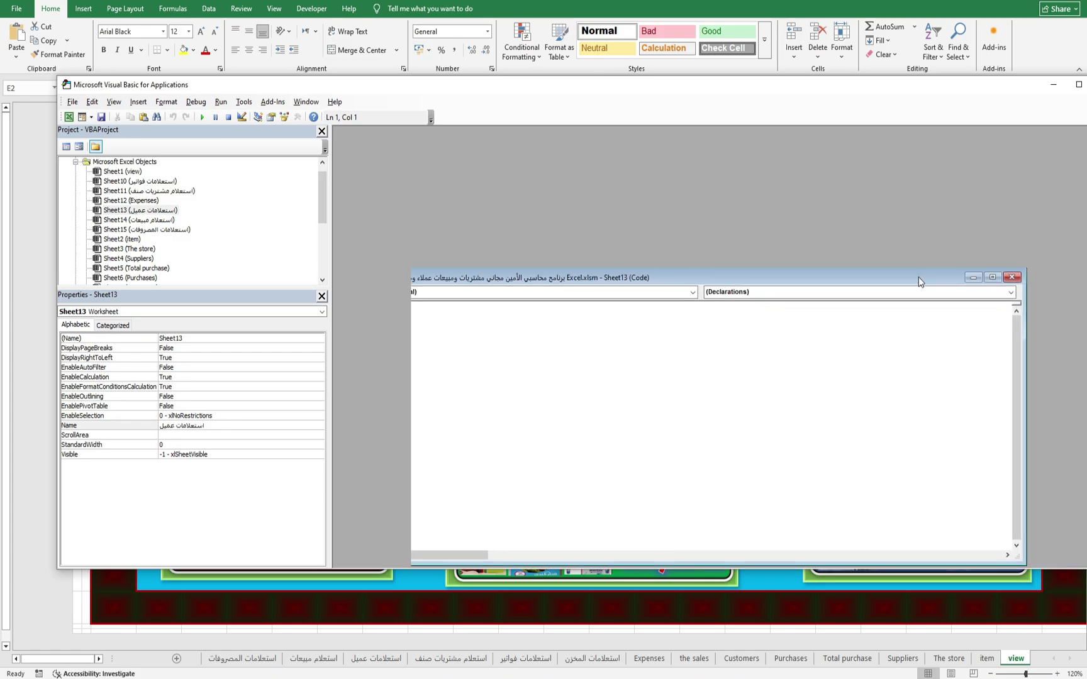
click(1011, 277)
drag(326, 219, 316, 269)
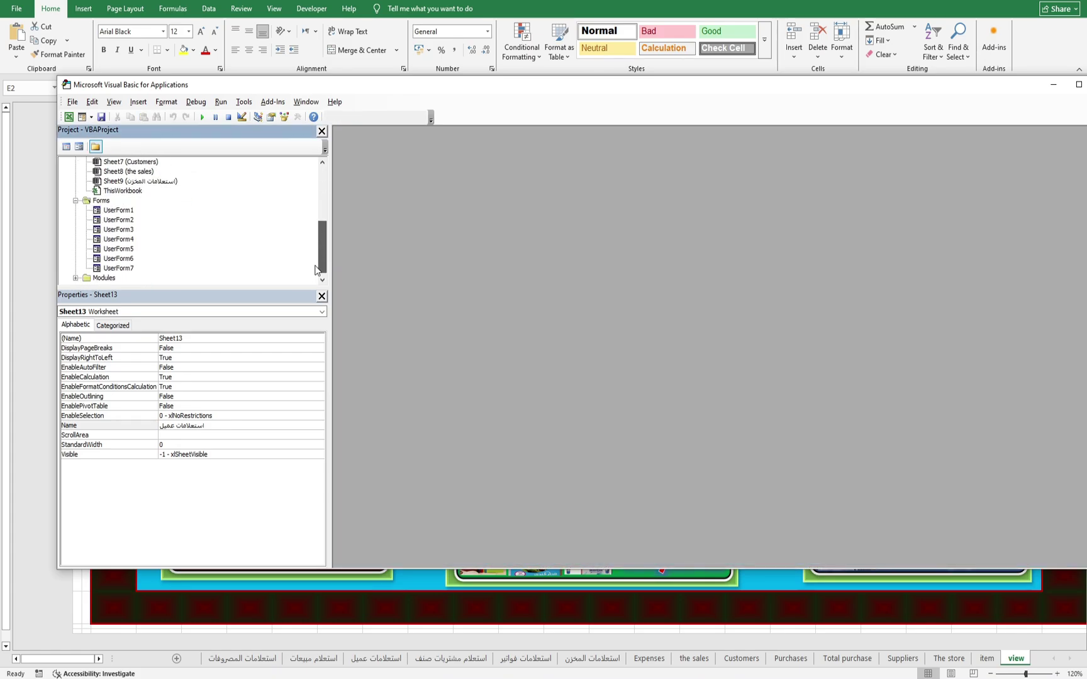
Step: Open UserForm1 and view the green item-code search box's change-handler code
double_click(137, 210)
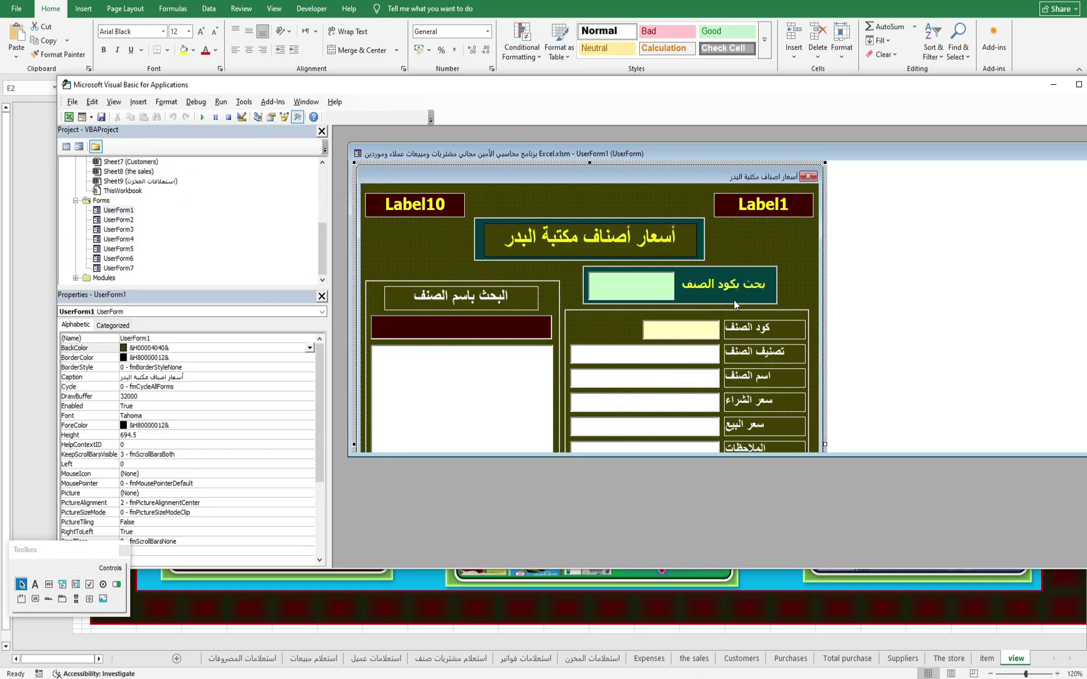
click(616, 287)
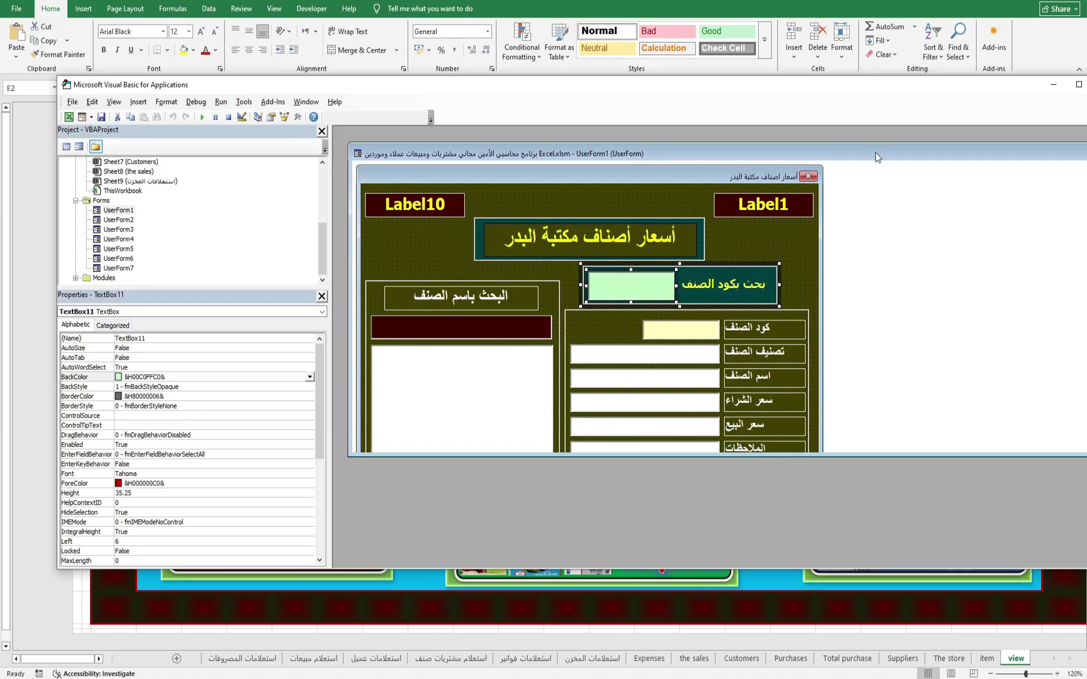
double_click(634, 284)
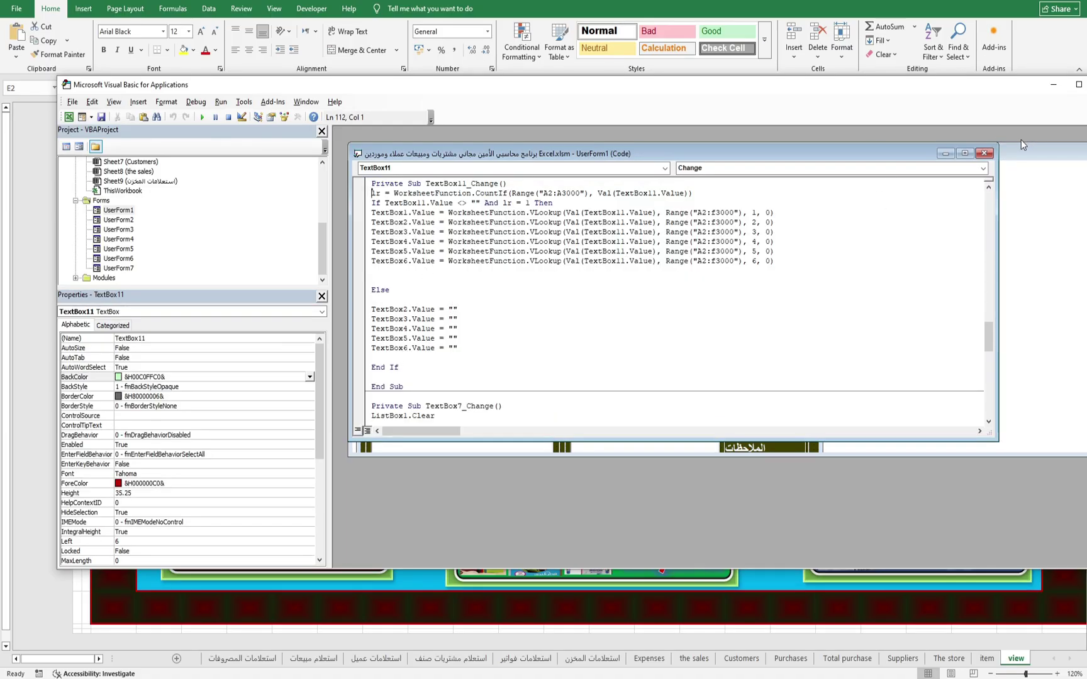
Step: Close the form's code window and exit the VBA editor back to the workbook
click(1079, 83)
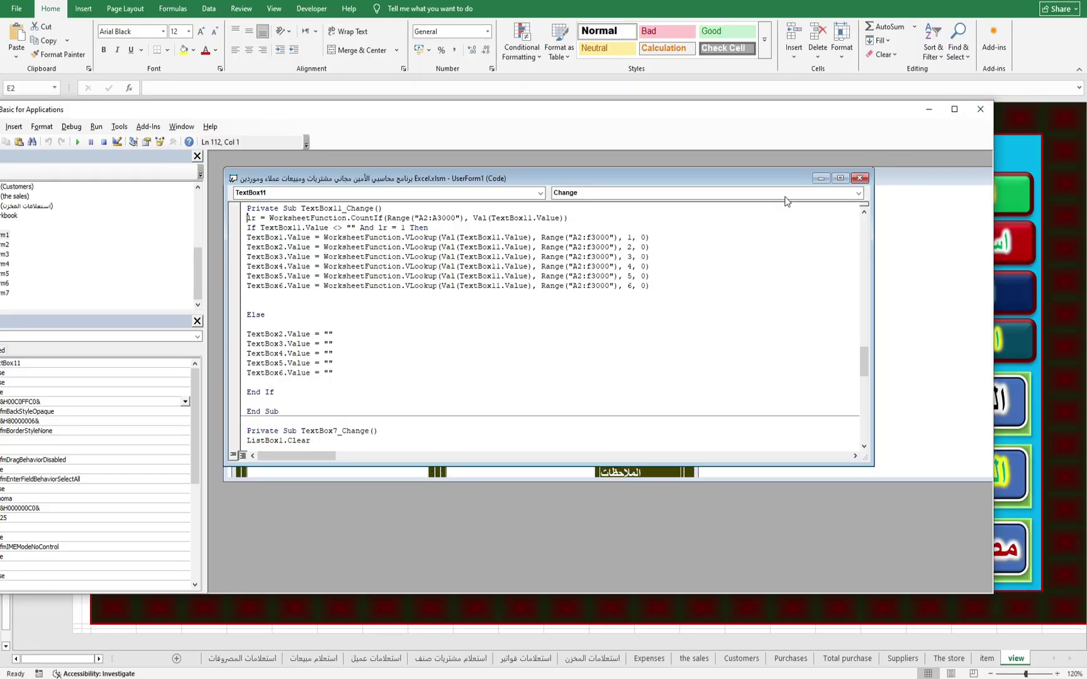
click(859, 178)
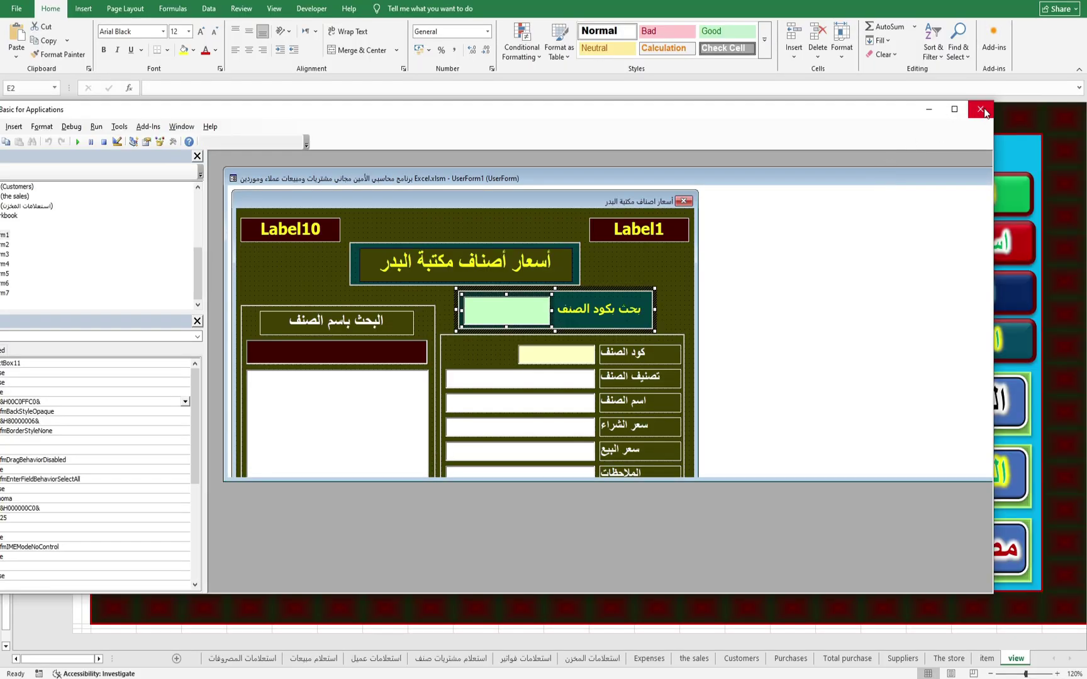
click(983, 112)
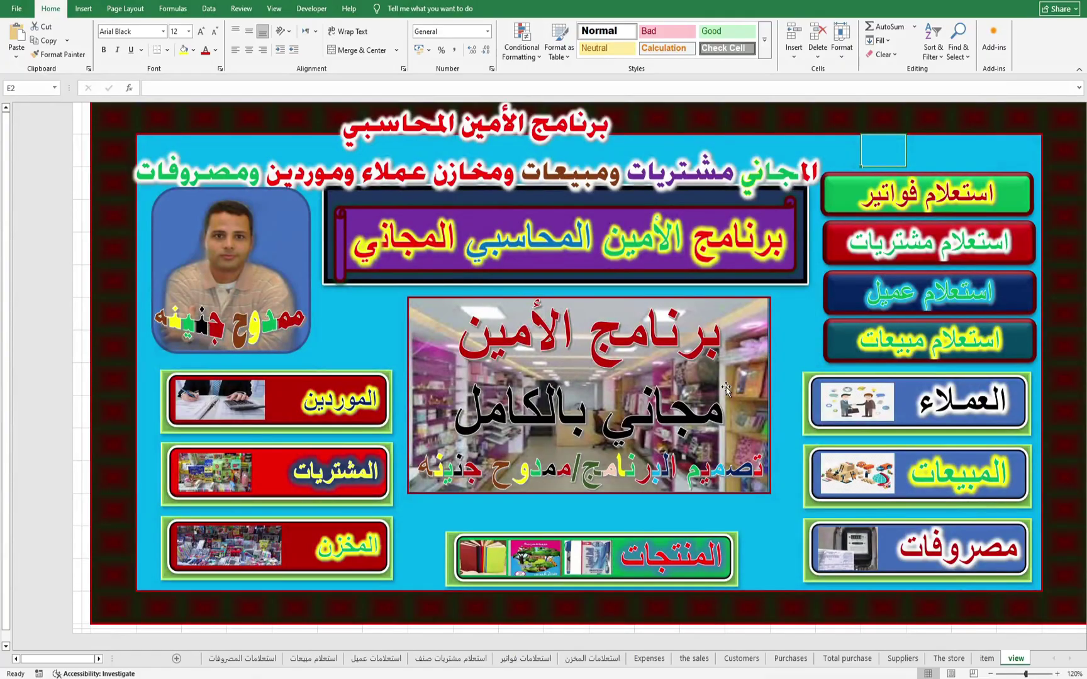
Step: Browse through all the inquiry and data sheets, ending back on the main dashboard
click(245, 659)
click(314, 658)
click(376, 660)
click(450, 660)
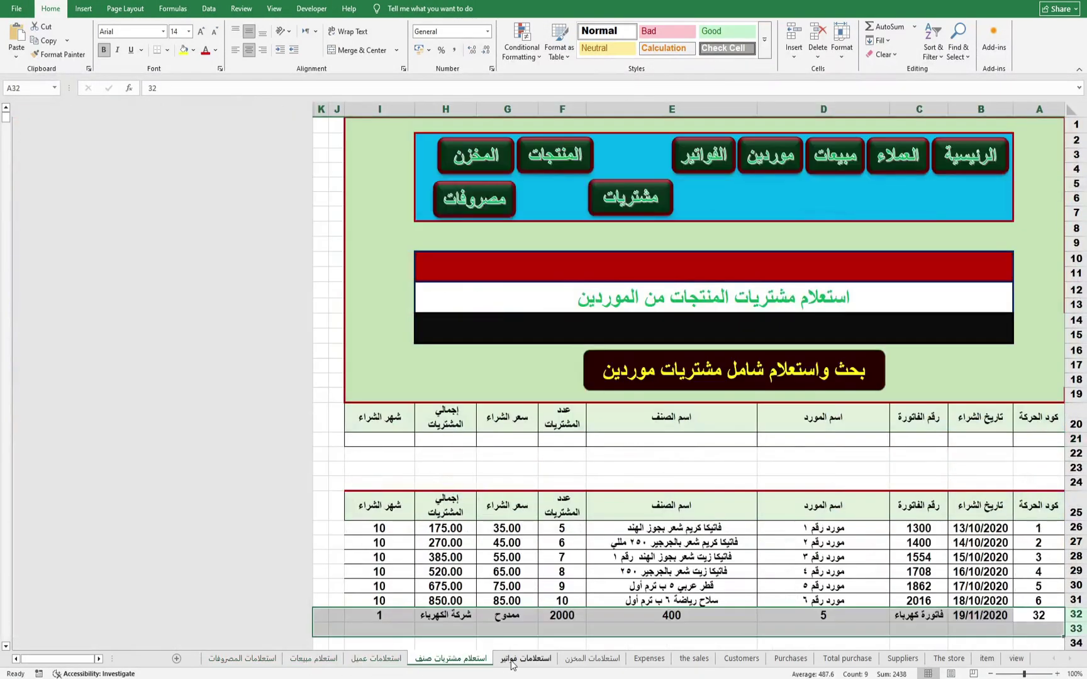
click(525, 660)
click(591, 660)
click(654, 659)
click(694, 659)
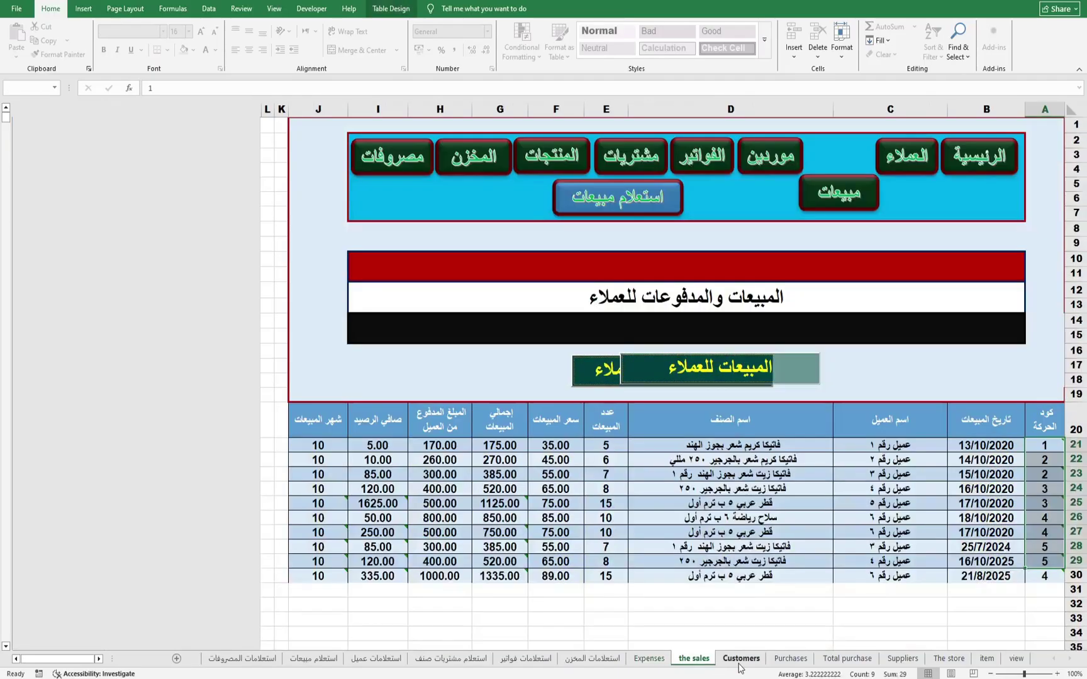
click(740, 658)
click(790, 658)
click(847, 659)
click(948, 658)
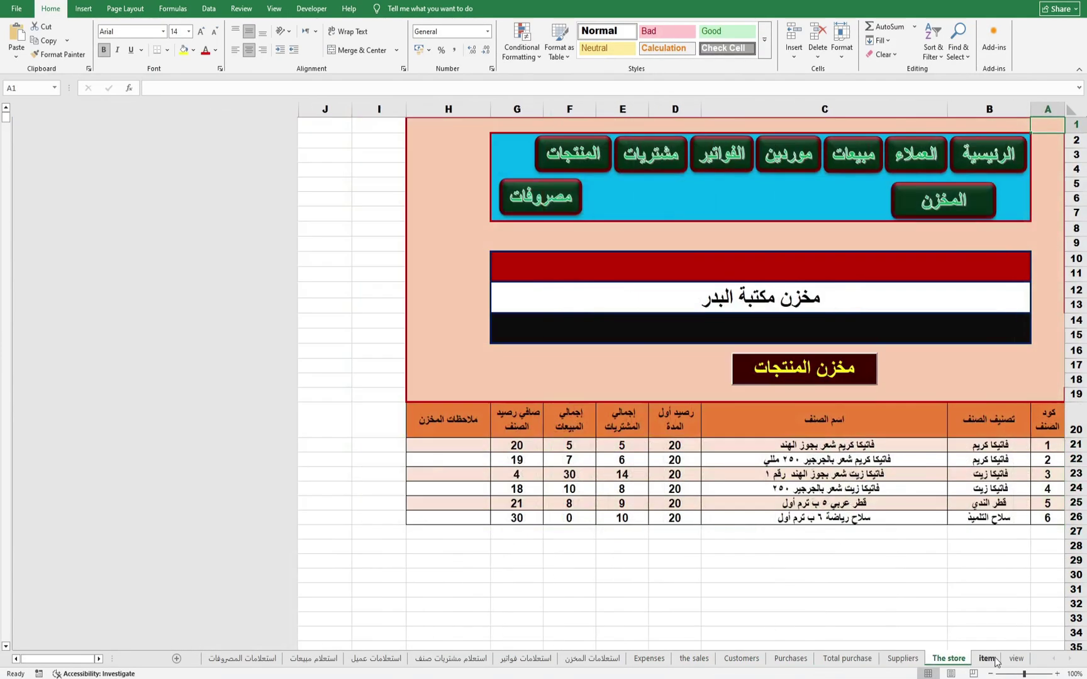
click(987, 658)
click(1015, 658)
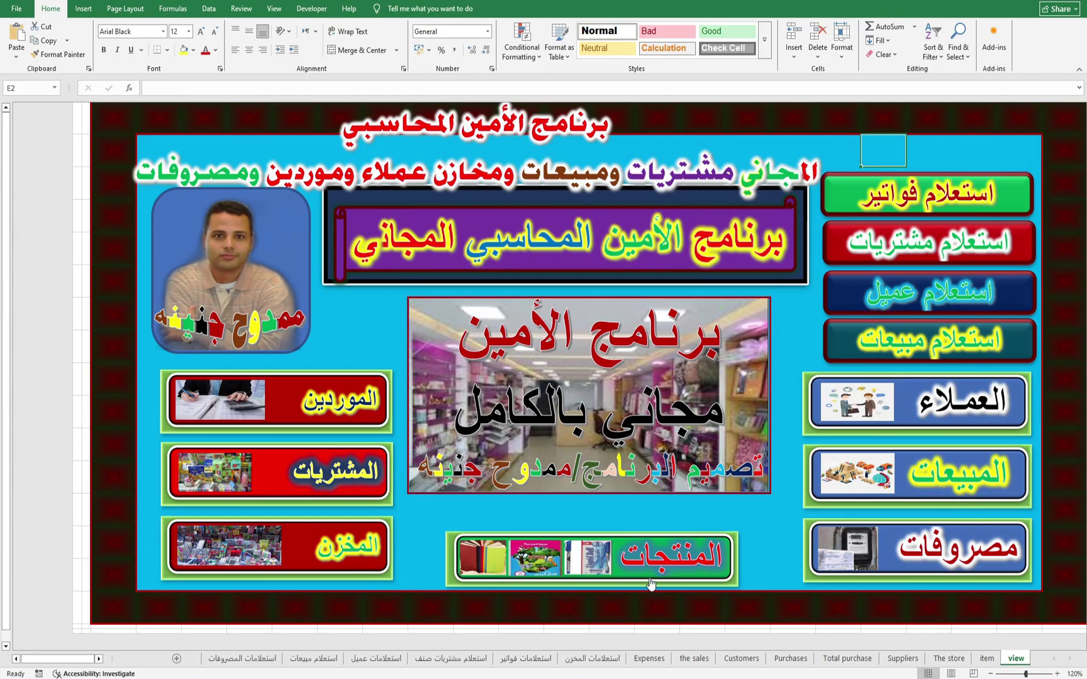
Step: Delete empty row 30 on the item sheet and refresh the item list to include item 10
click(665, 558)
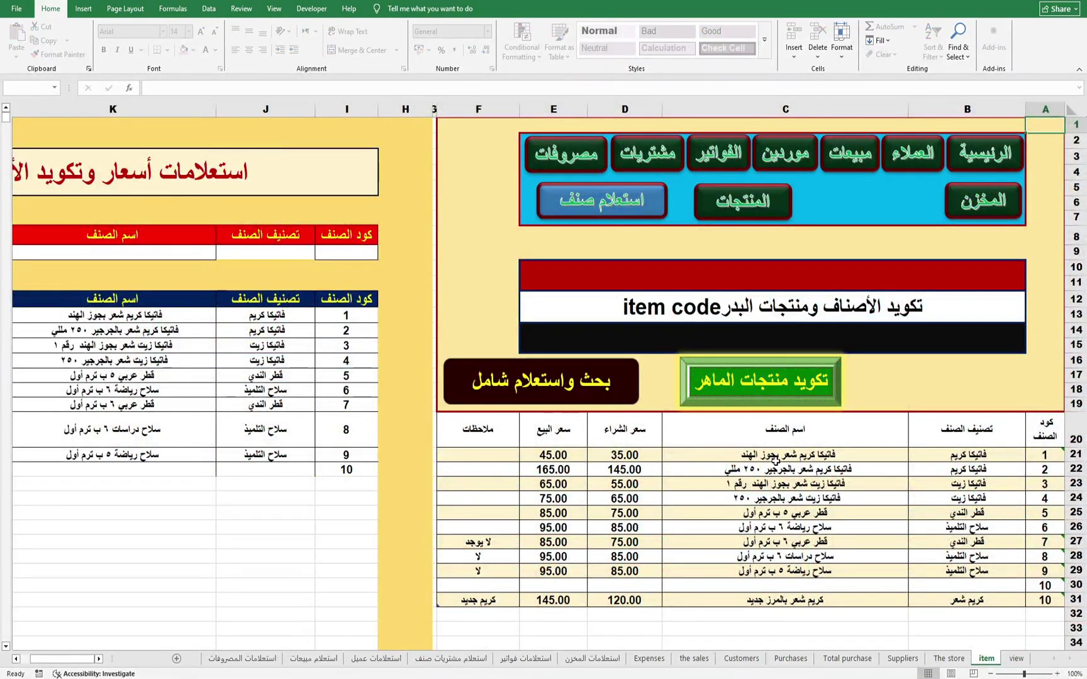
click(1077, 585)
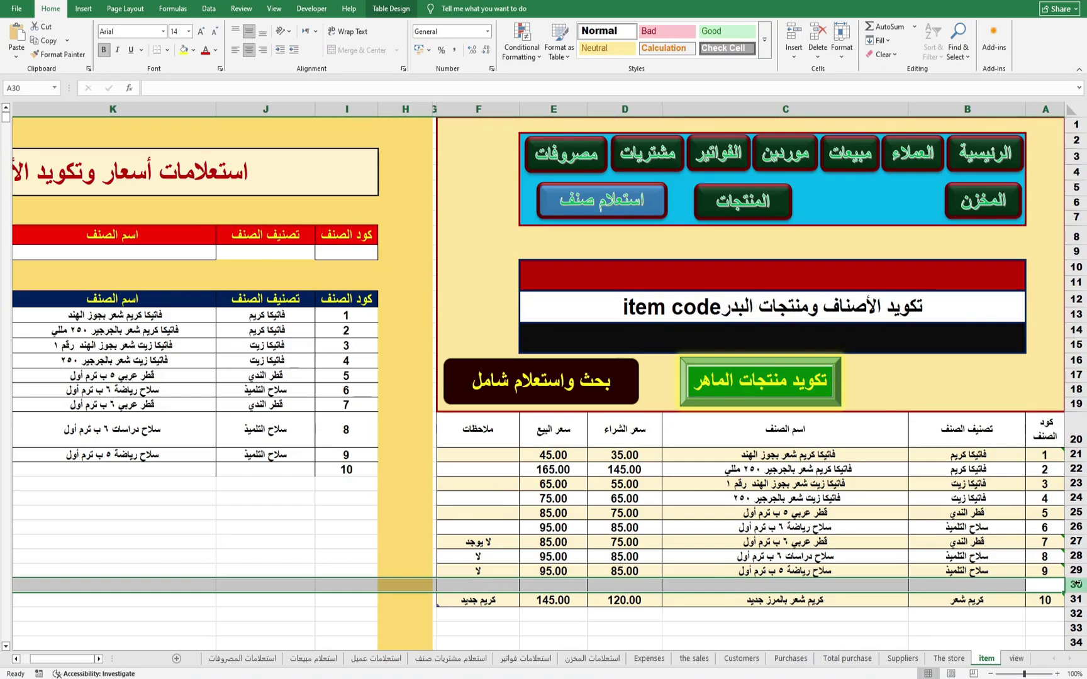
right_click(1077, 585)
click(982, 503)
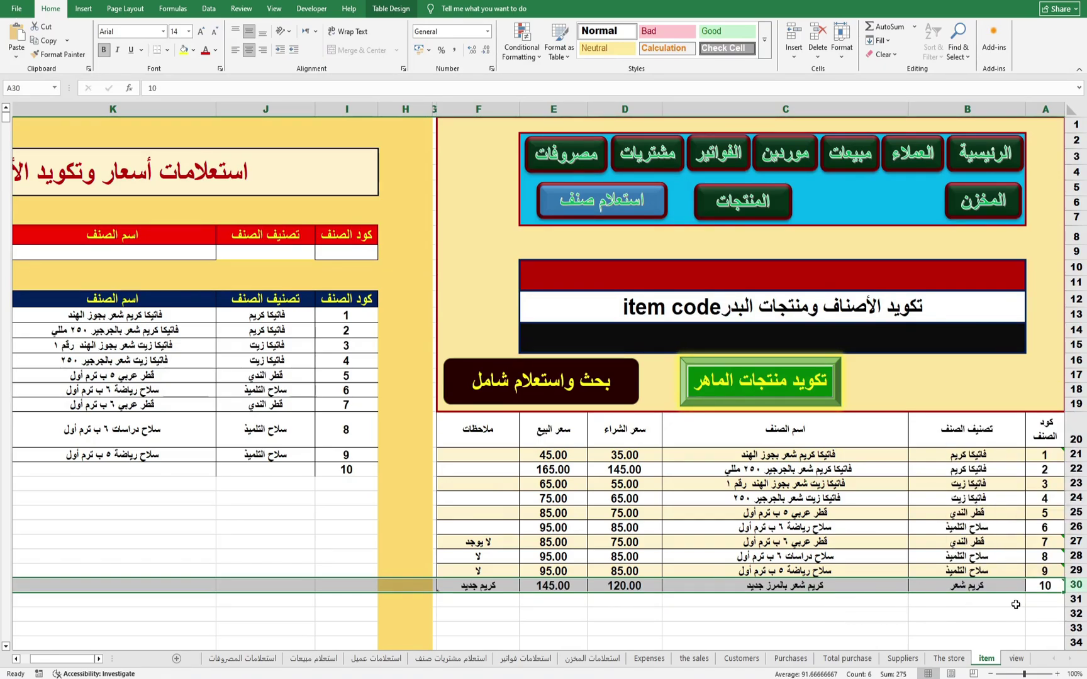
click(1038, 602)
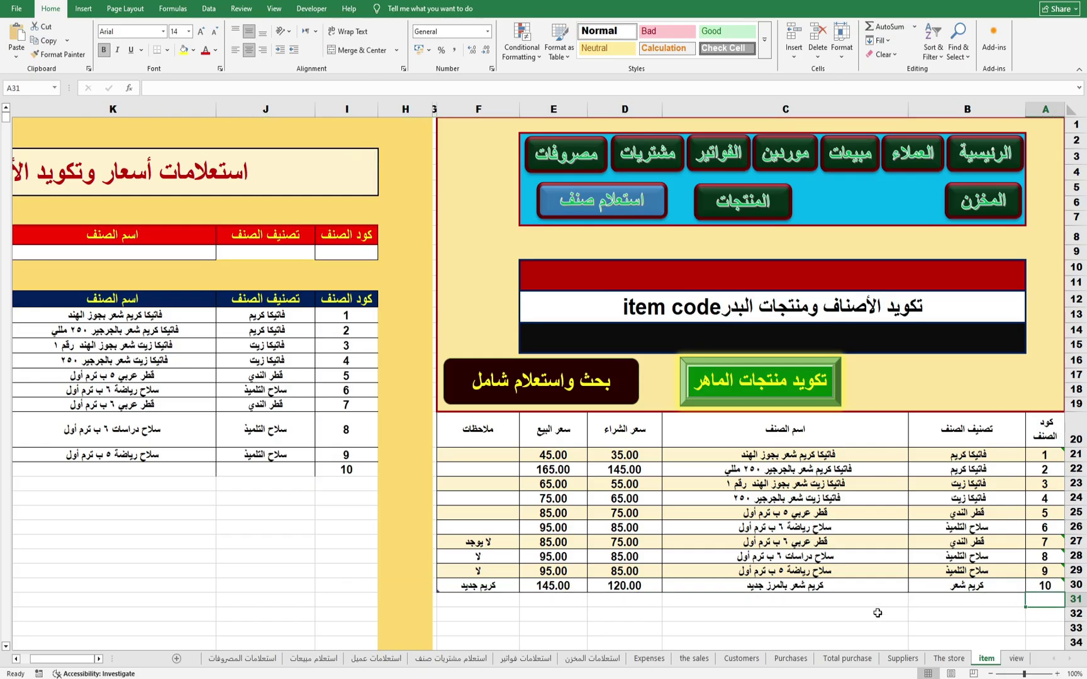
click(556, 394)
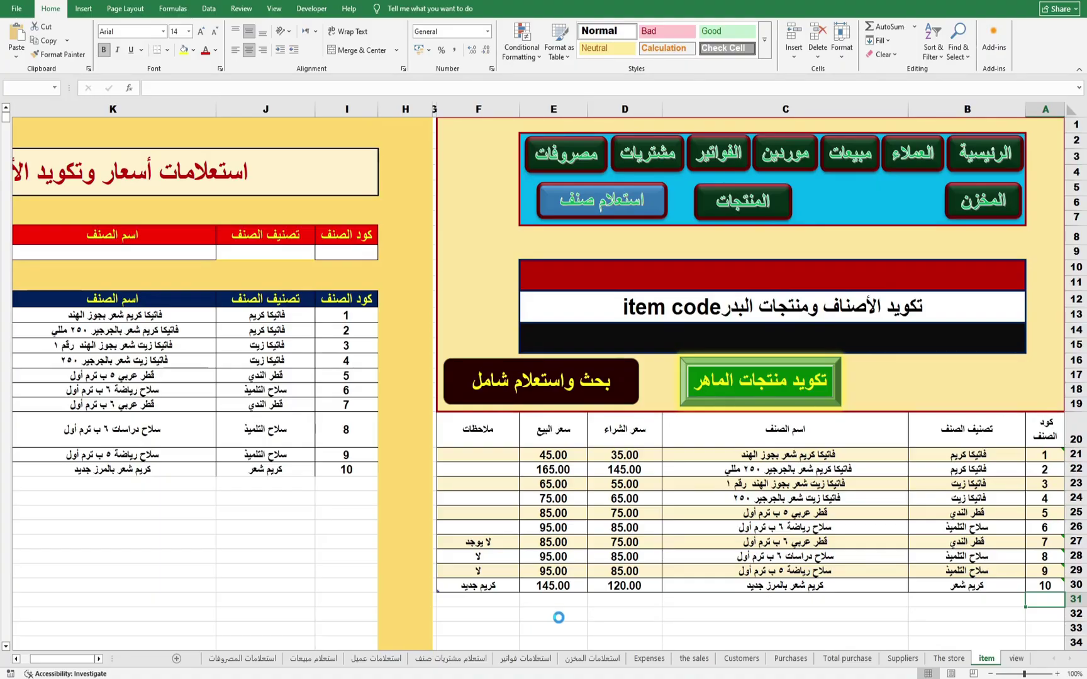
Step: Browse the store, suppliers, purchases, customer sales and warehouse inquiry sheets, returning to the dashboard
click(948, 659)
click(900, 660)
click(847, 658)
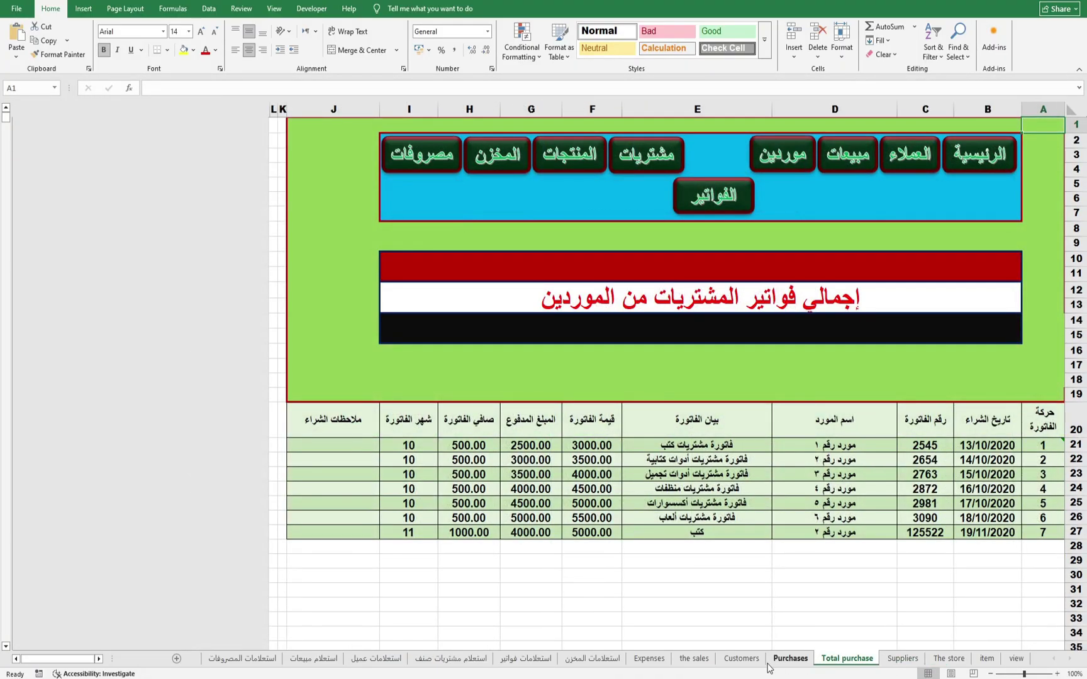
click(790, 659)
click(740, 659)
click(591, 658)
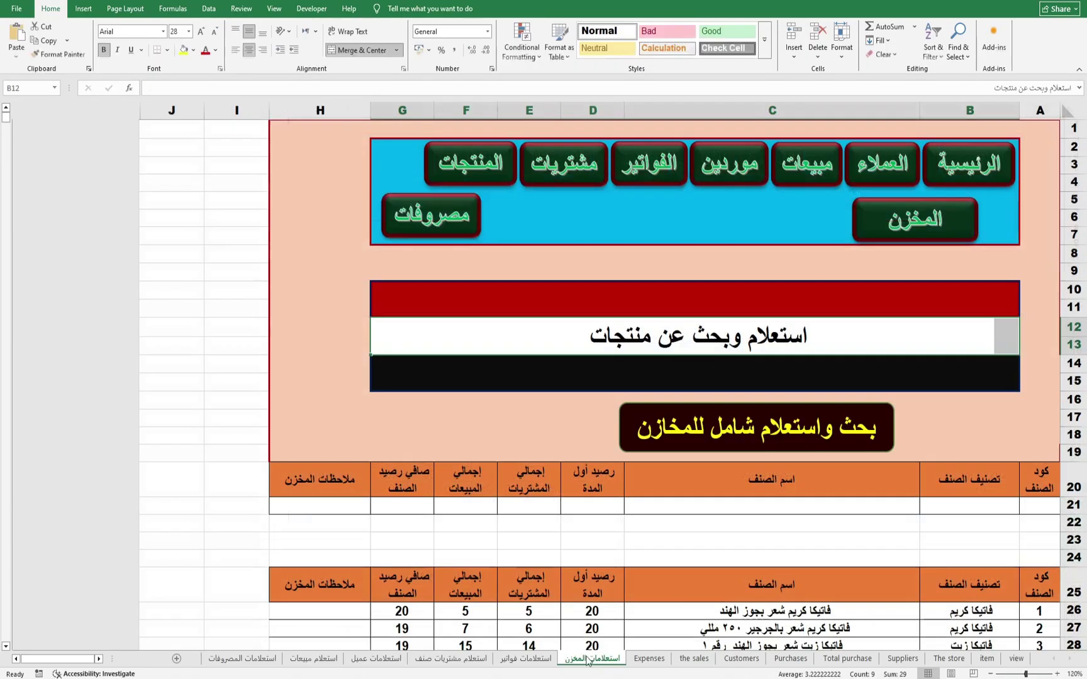
click(1015, 659)
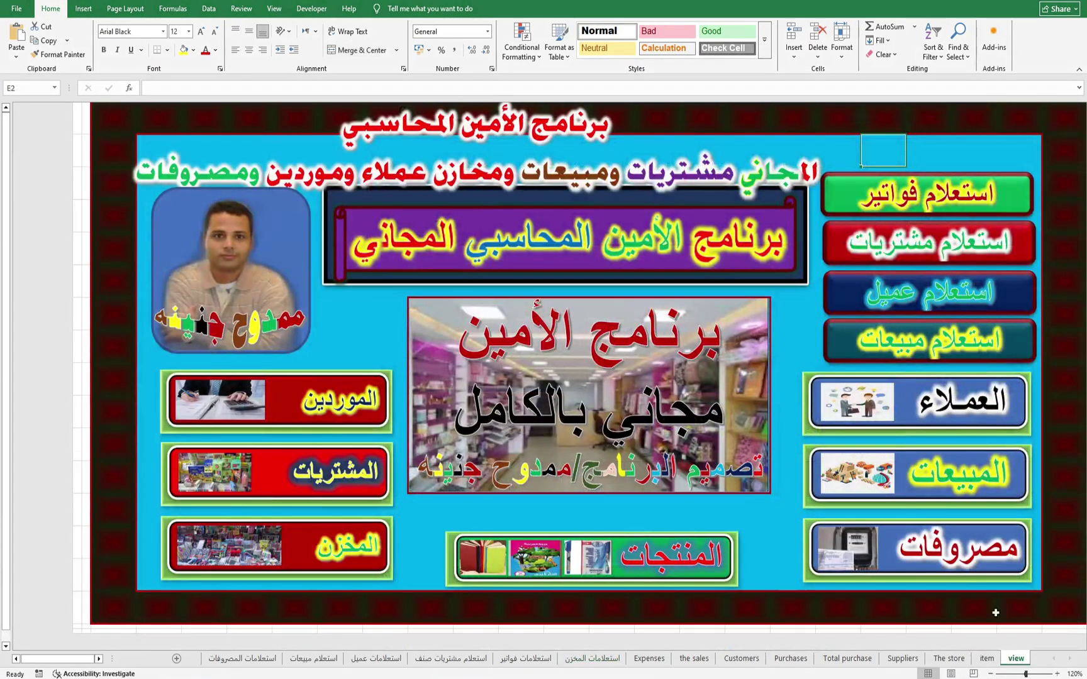
click(942, 485)
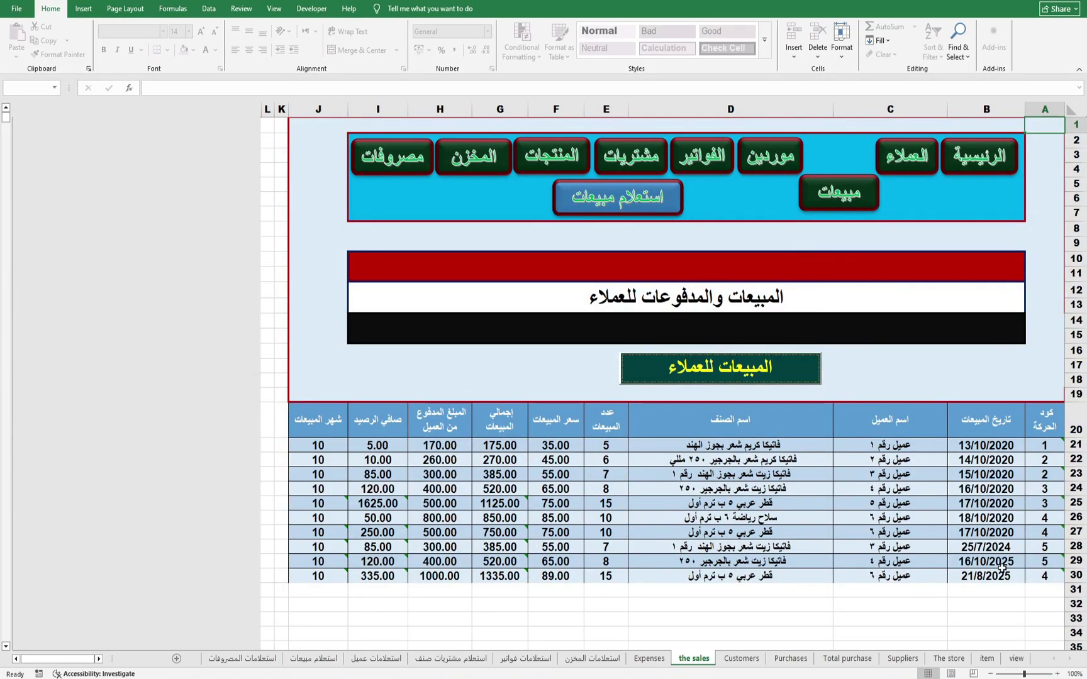
click(1015, 659)
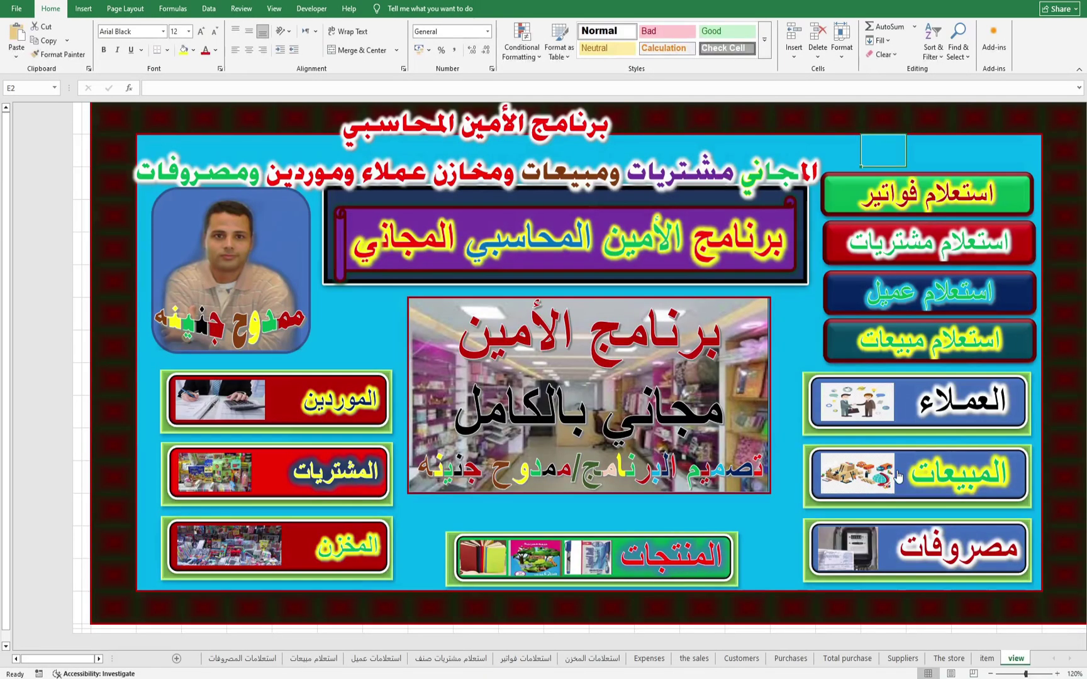
Step: Visit the Expenses, Purchases and Customers sheets, open and close the monthly expenses form, then return to the dashboard
click(929, 558)
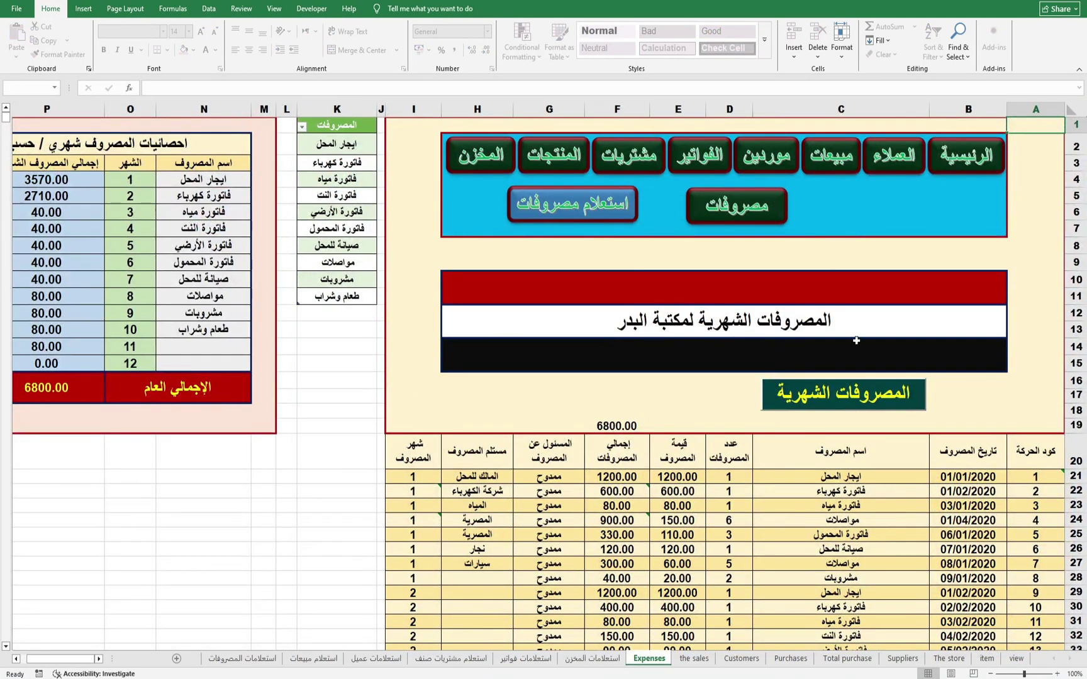
click(791, 658)
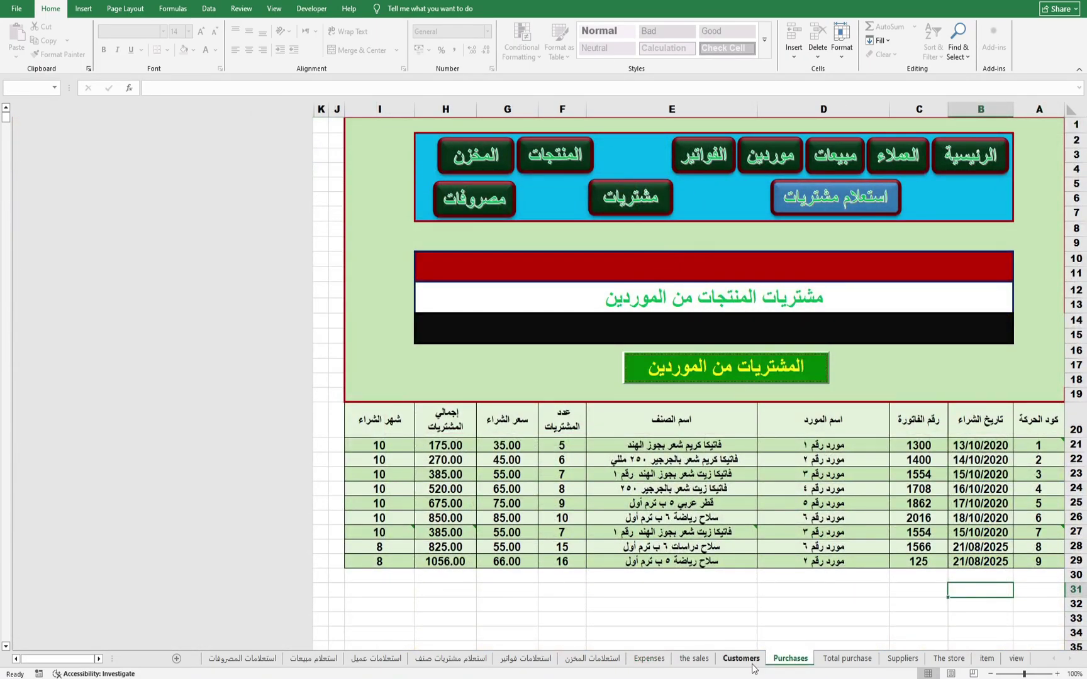
click(733, 660)
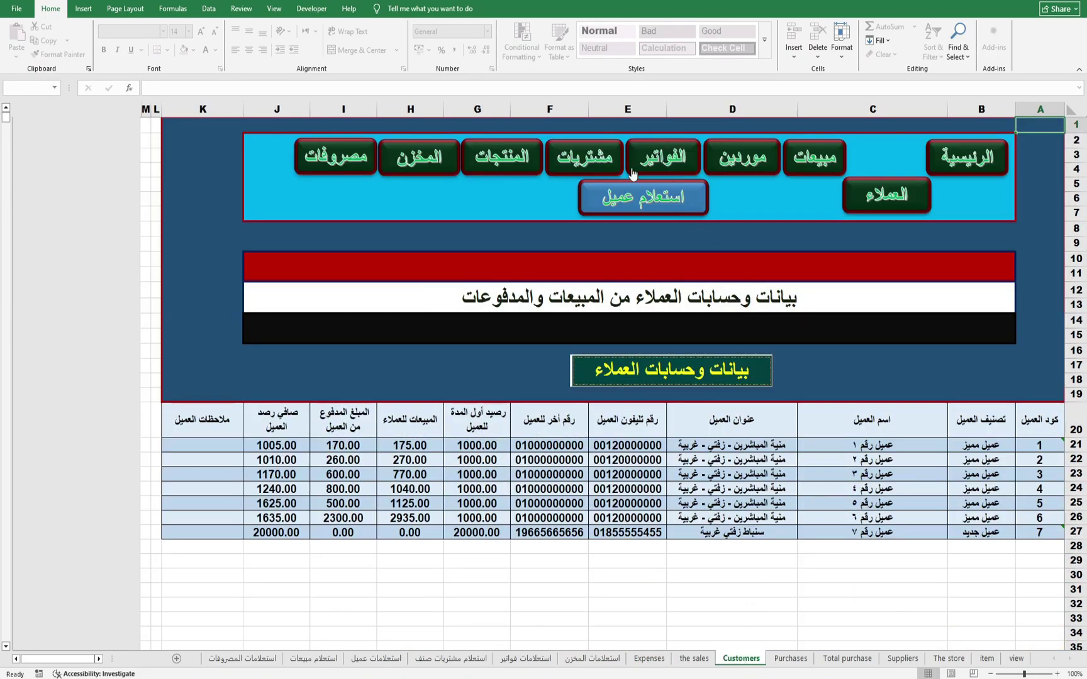
click(657, 662)
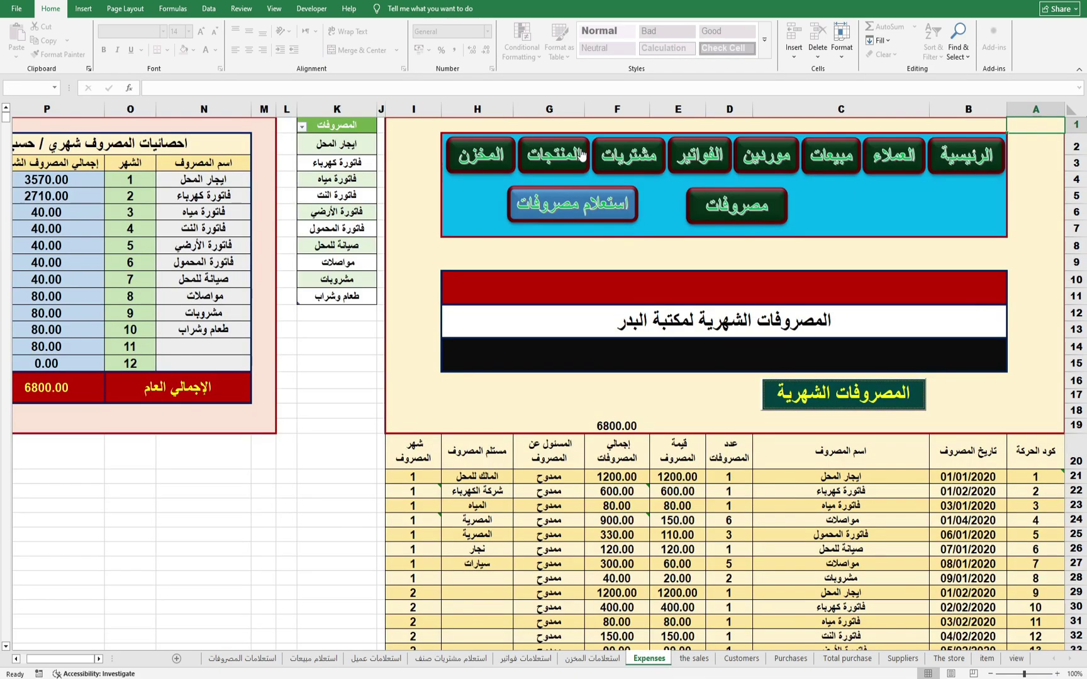
click(858, 393)
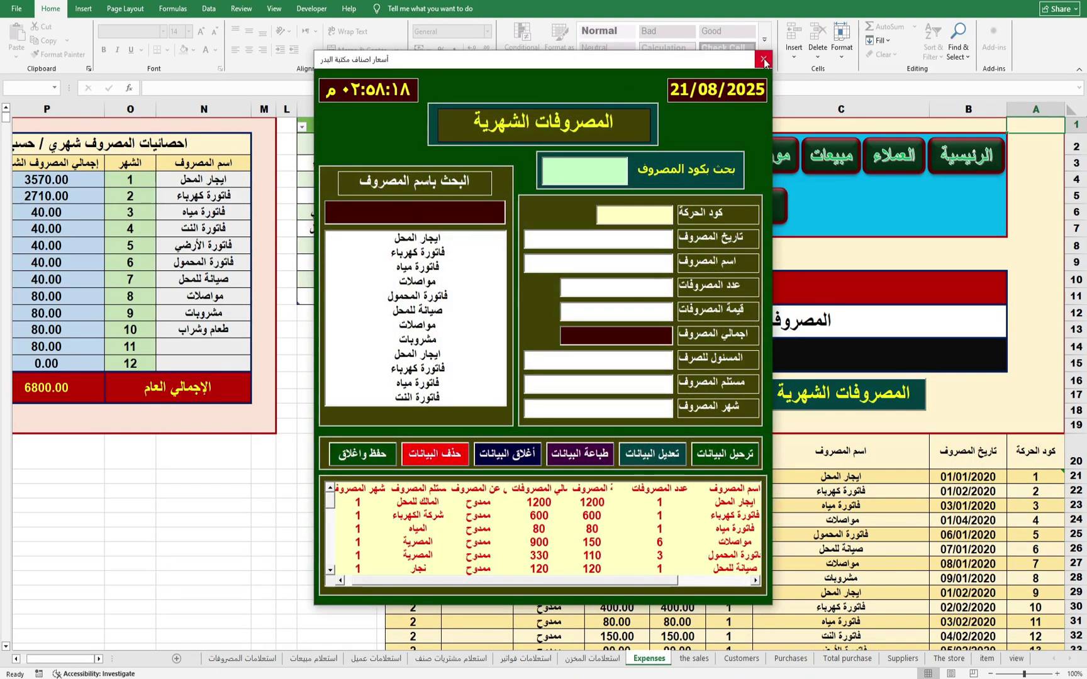
click(764, 60)
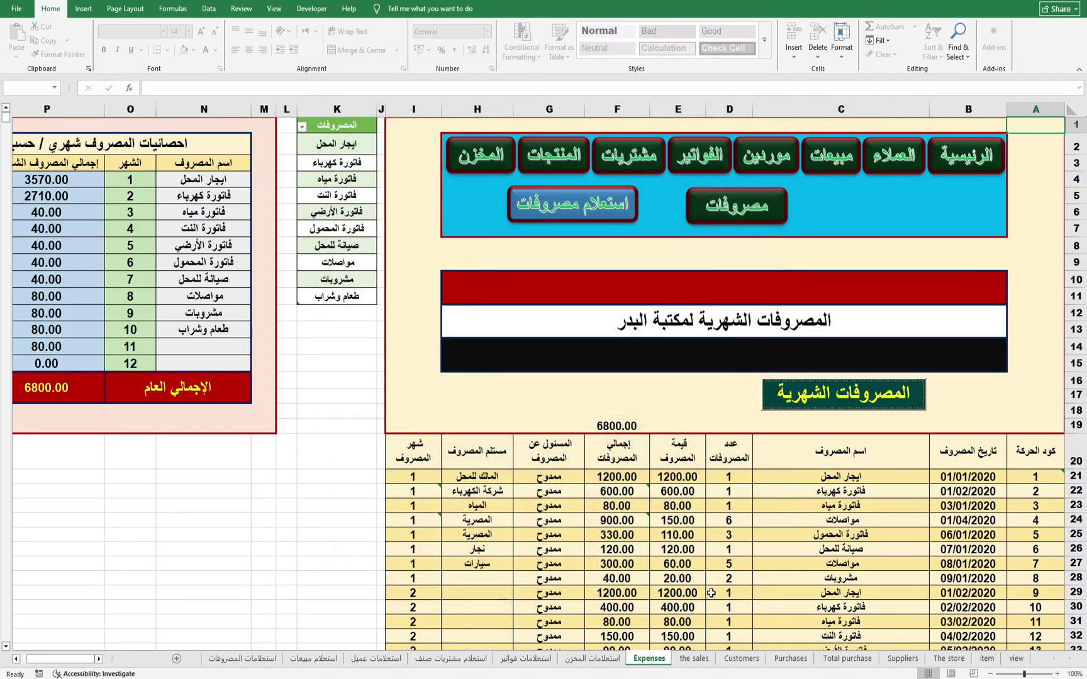
click(987, 658)
click(1016, 657)
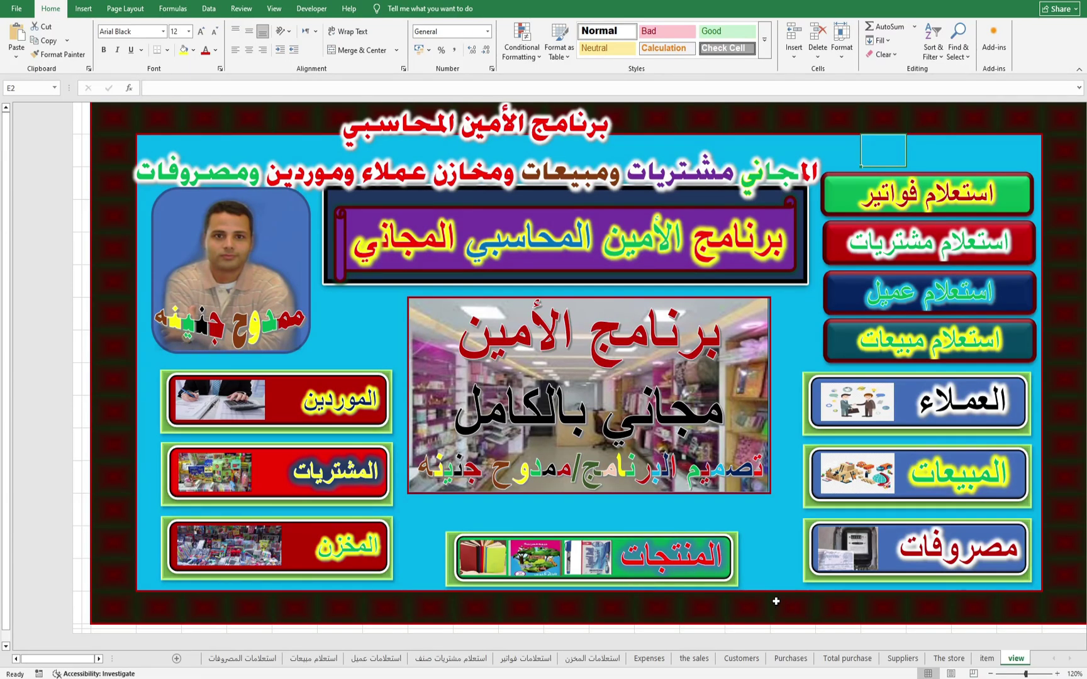
key(alt+Tab)
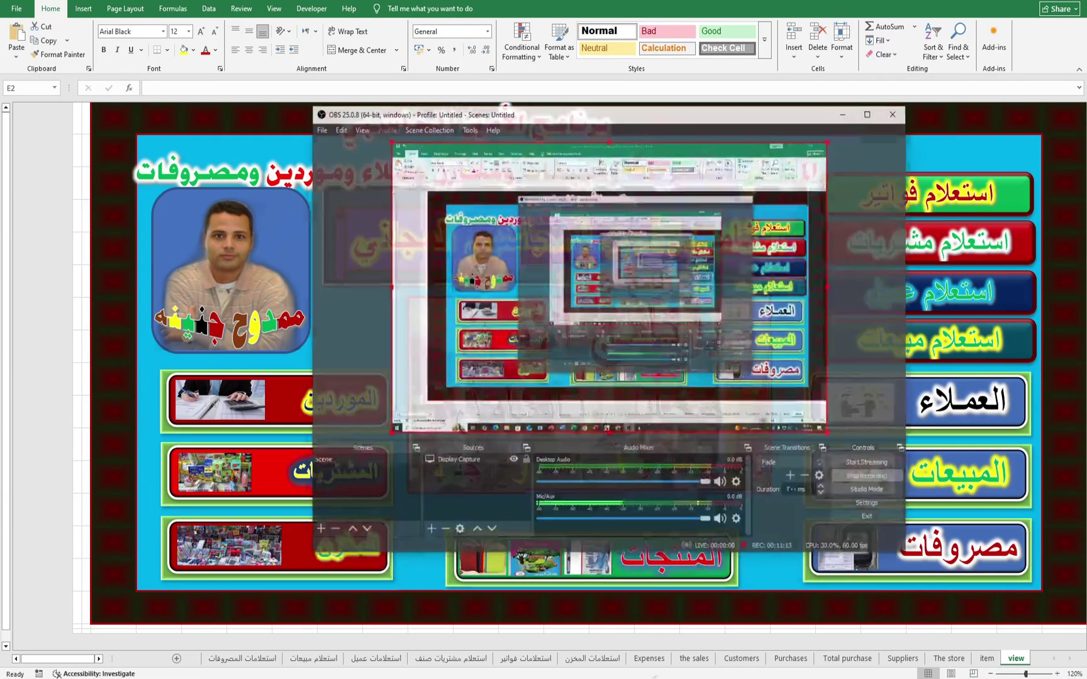